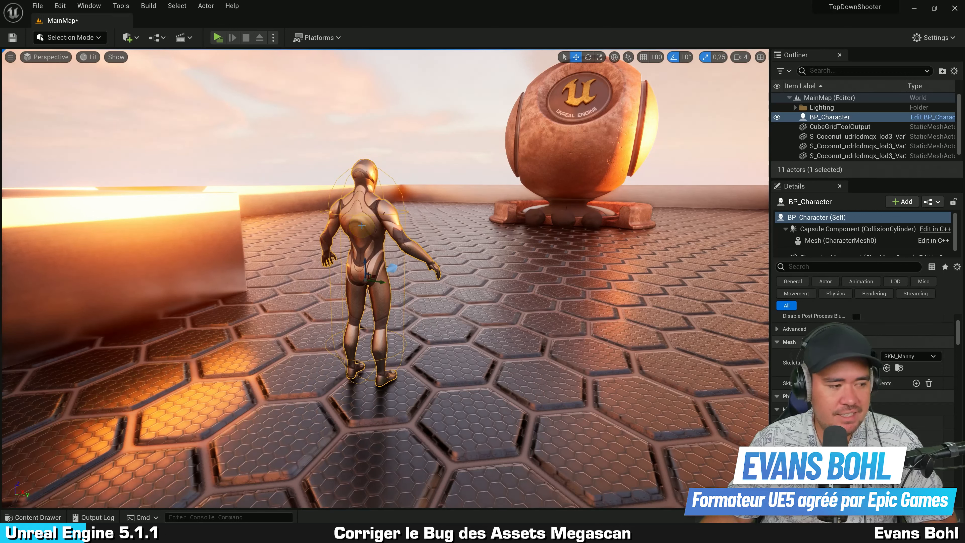
Delete BP_Character from the level and frame the three coconut meshes in front of the preview mesh.
{"action": "key", "text": "Delete"}
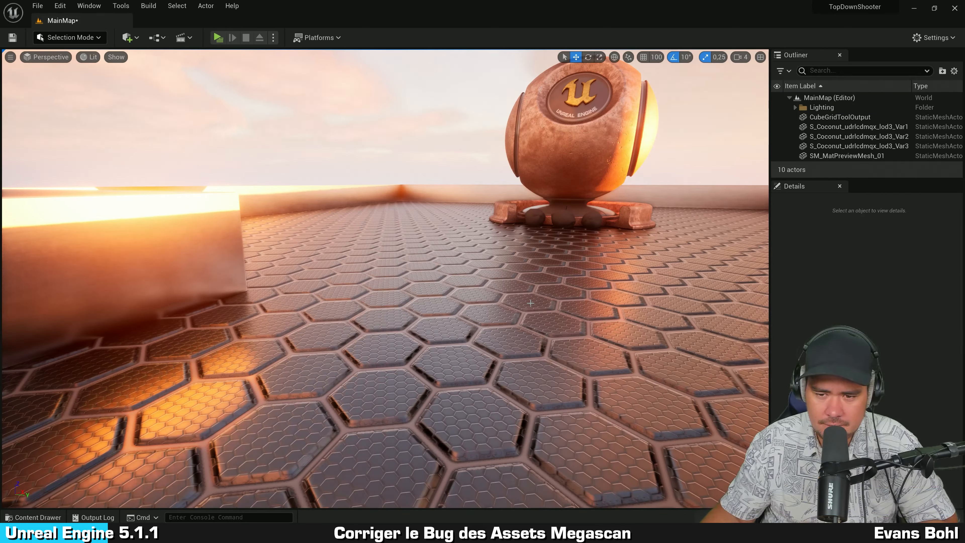
{"action": "left_click", "coordinate": [536, 217]}
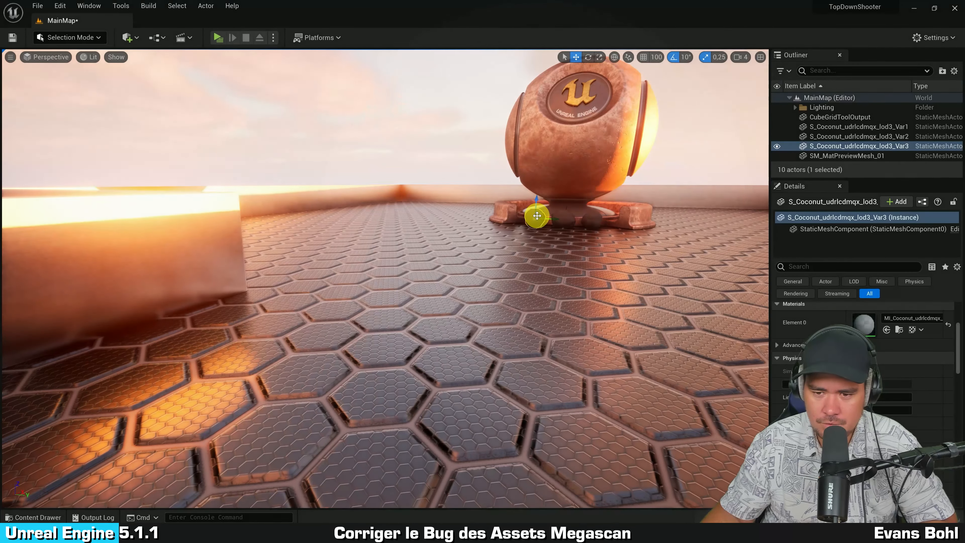
{"action": "key", "text": "f"}
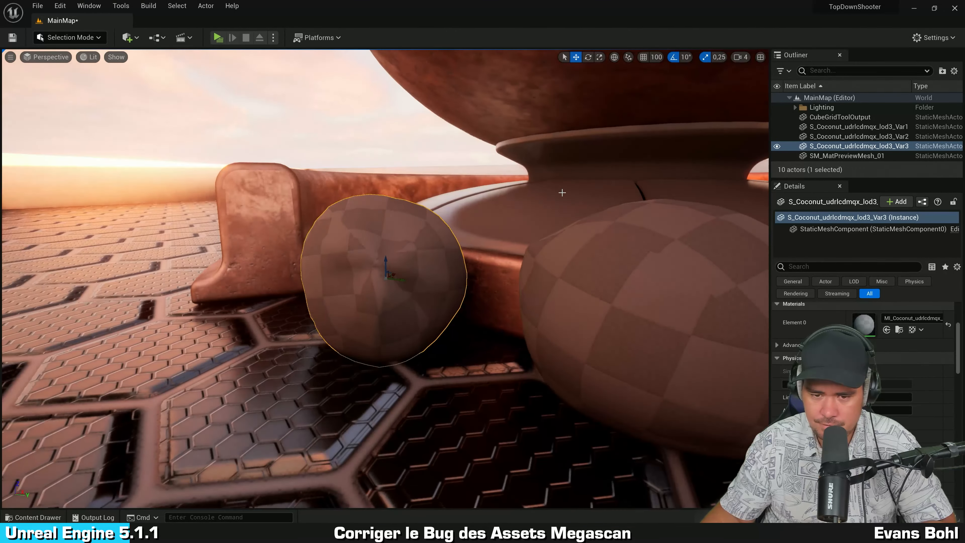
{"action": "right_click_drag", "start_coordinate": [564, 193], "coordinate": [619, 189]}
{"action": "key", "text": "a"}
{"action": "key", "text": "s"}
{"action": "key", "text": "d"}
{"action": "key", "text": "w"}
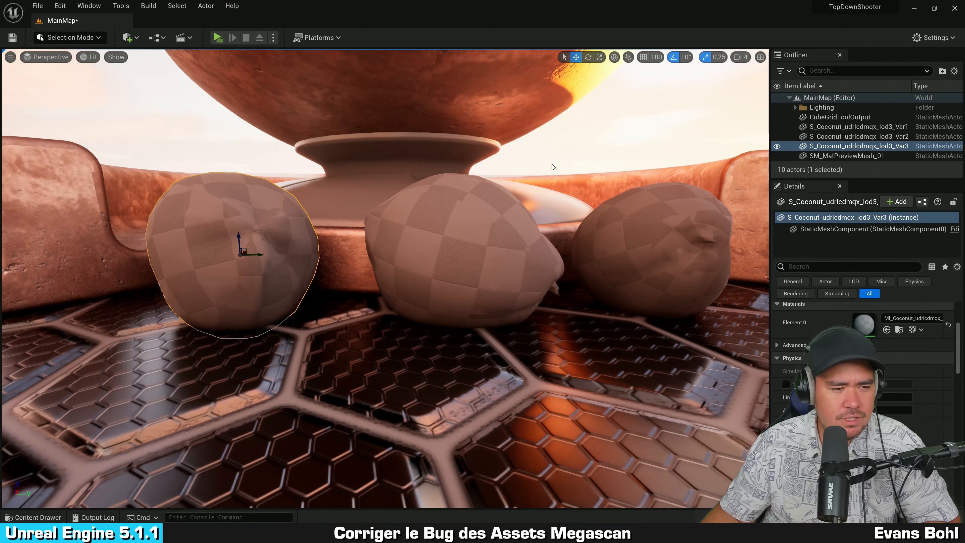
Browse the project content to the Ressources folder and look over its subfolders.
{"action": "key", "text": "ctrl+space"}
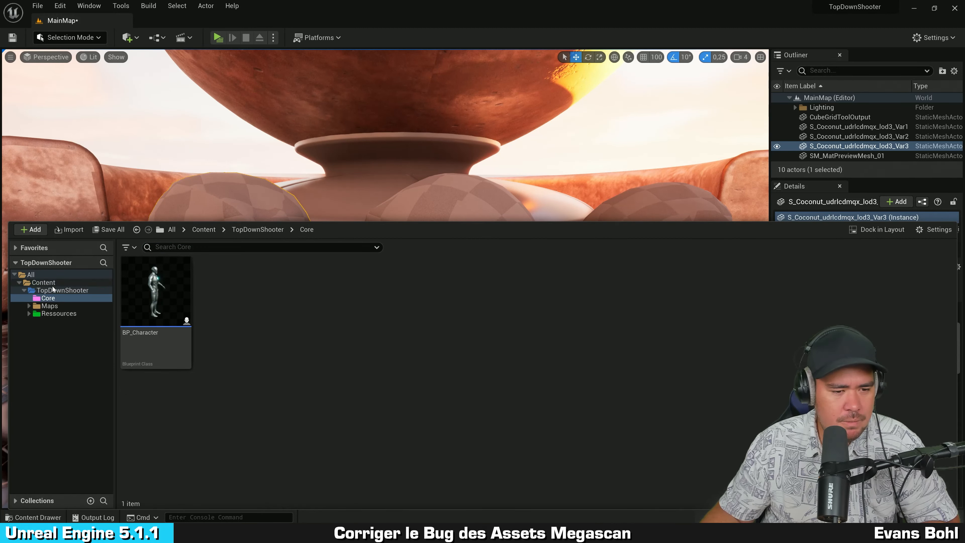
{"action": "left_click", "coordinate": [52, 284]}
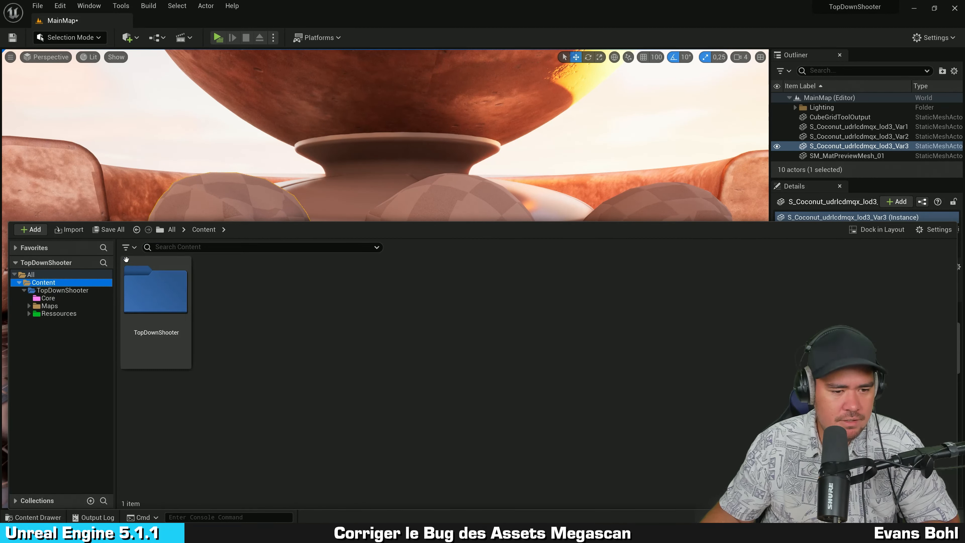
{"action": "double_click", "coordinate": [42, 314]}
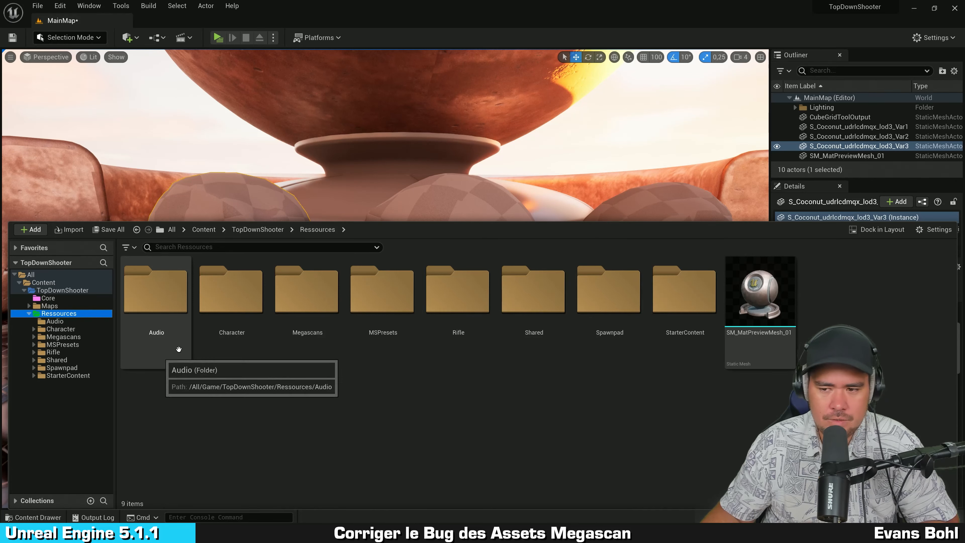
{"action": "left_click", "coordinate": [417, 200]}
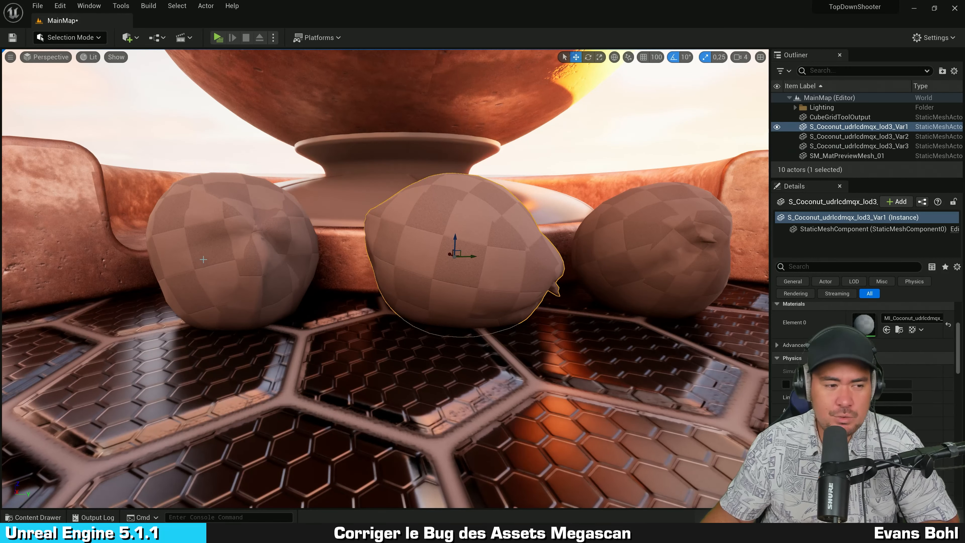
Select the S_Coconut_udrlcdmqx_lod3_Var3 mesh in the level and open its Element 0 material instance.
{"action": "key", "text": "ctrl+space"}
{"action": "left_click", "coordinate": [243, 204]}
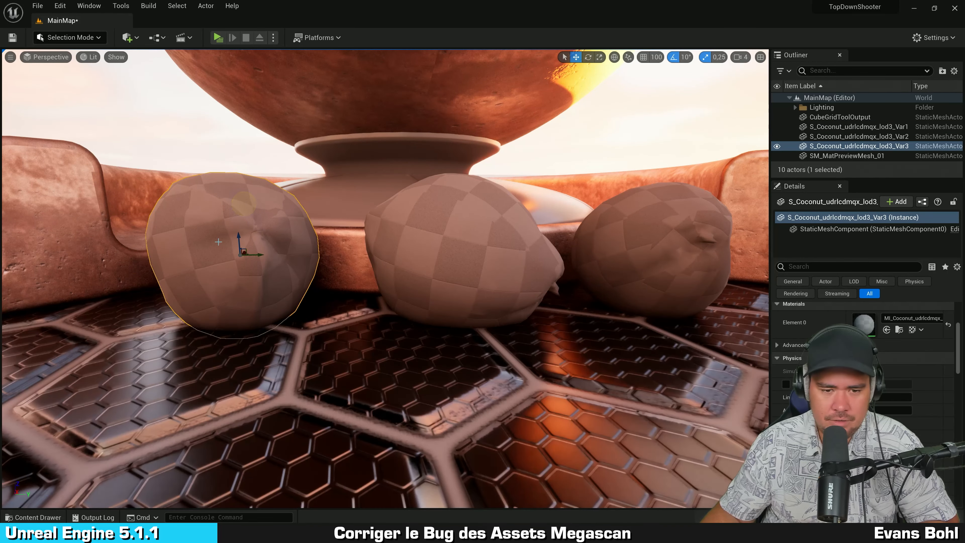
{"action": "left_click", "coordinate": [446, 237]}
{"action": "left_click", "coordinate": [266, 242]}
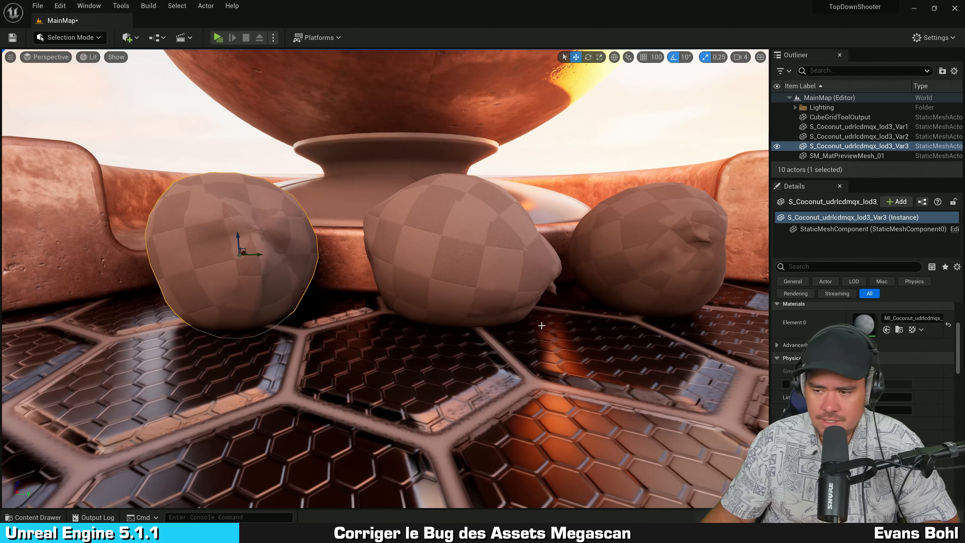
{"action": "double_click", "coordinate": [868, 326]}
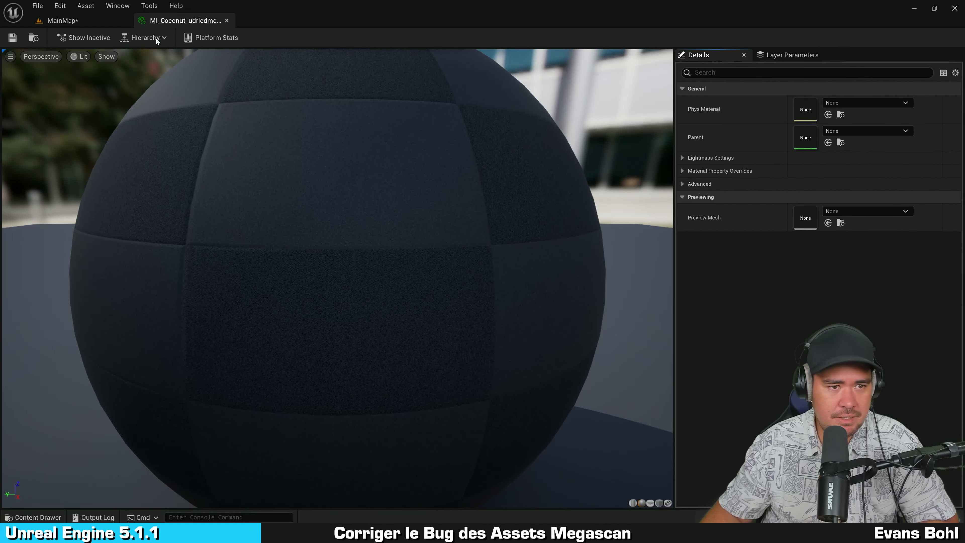
Review the Var3 coconut's mesh and material assignment in MainMap, and reopen its material instance.
{"action": "left_click", "coordinate": [79, 22]}
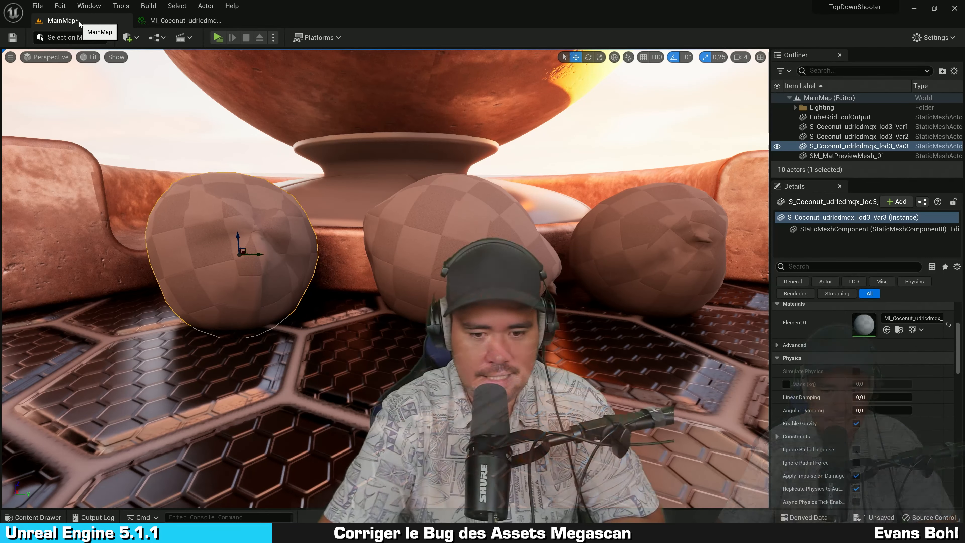
{"action": "left_click", "coordinate": [250, 206]}
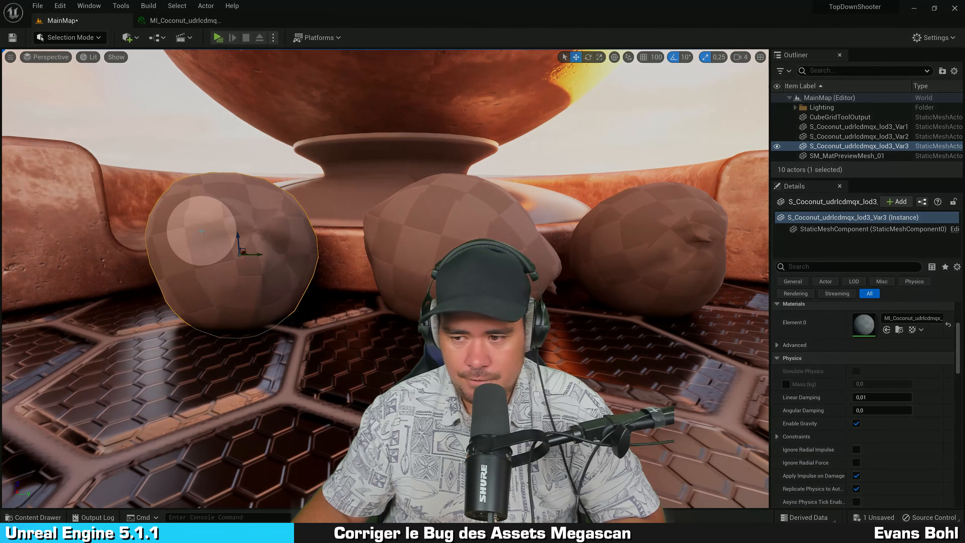
{"action": "scroll", "coordinate": [858, 373], "scroll_direction": "up", "scroll_amount": 4}
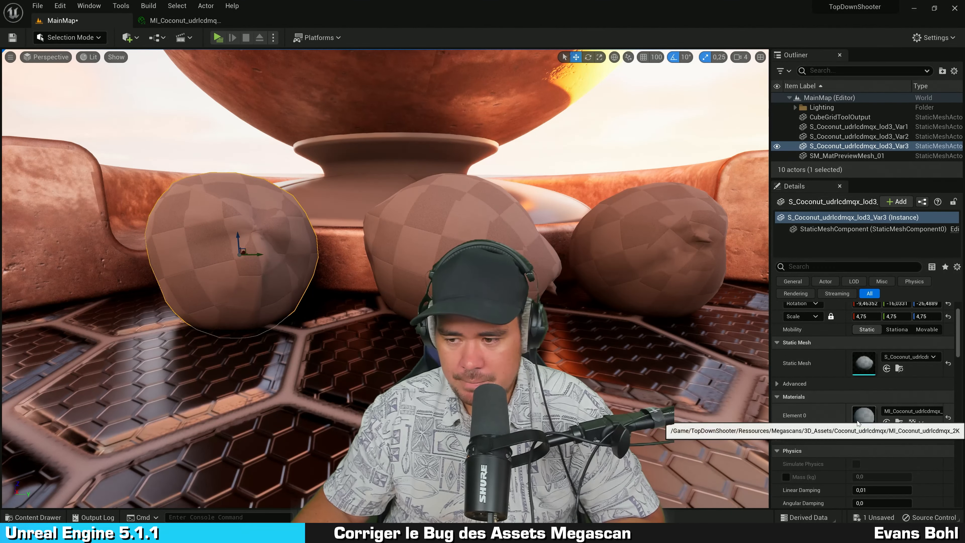
{"action": "scroll", "coordinate": [870, 342], "scroll_direction": "down", "scroll_amount": 4}
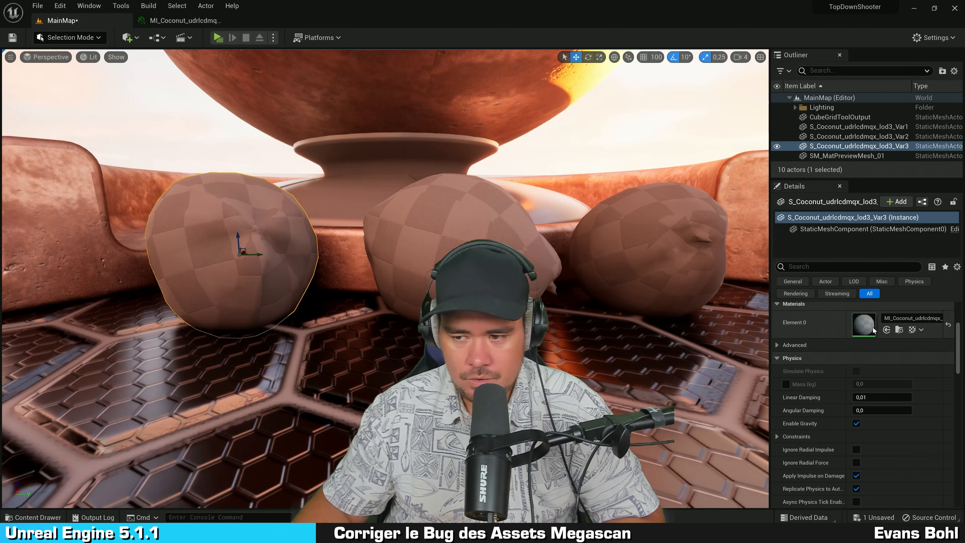
{"action": "double_click", "coordinate": [864, 324]}
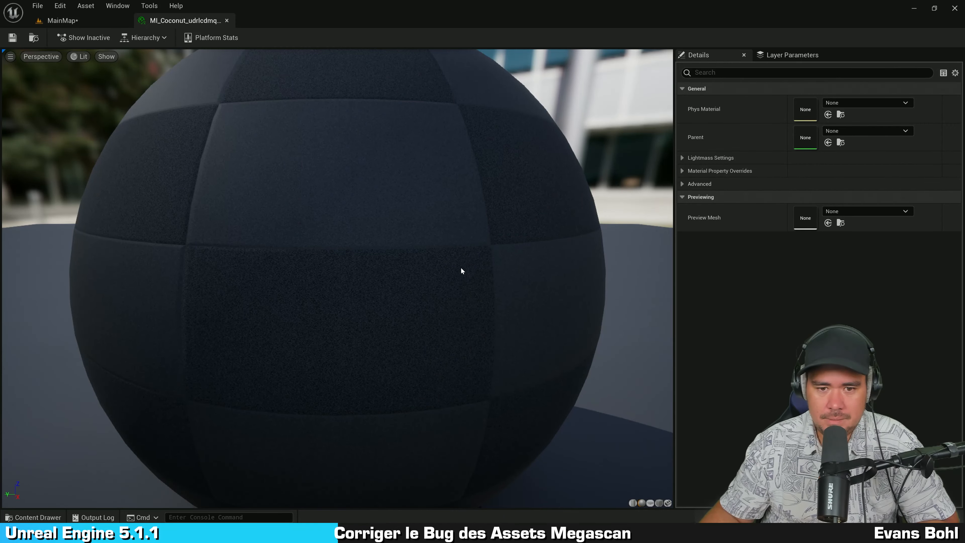
Inspect the material instance's preview sphere from several angles and distances.
{"action": "scroll", "coordinate": [461, 268], "scroll_direction": "down", "scroll_amount": 5}
{"action": "left_click_drag", "start_coordinate": [307, 230], "coordinate": [546, 225]}
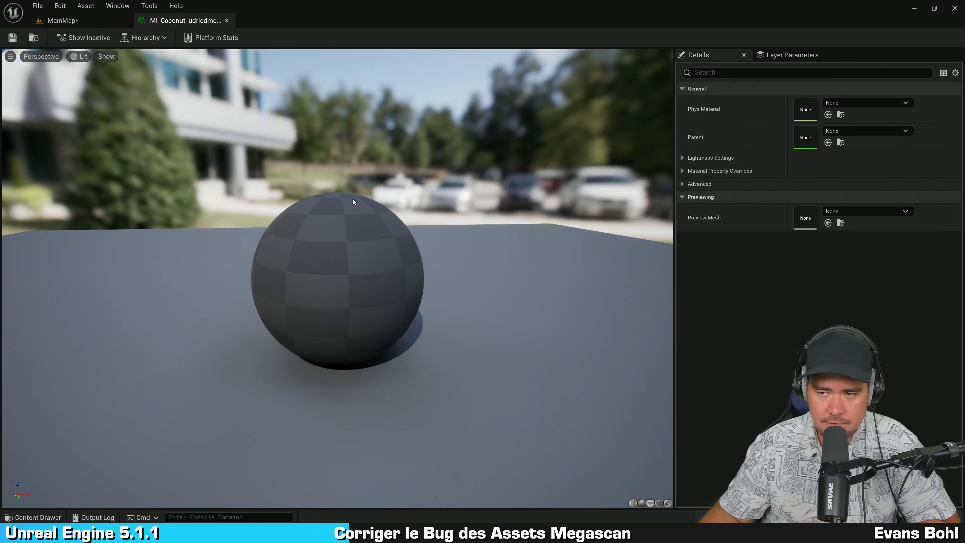
{"action": "left_click_drag", "start_coordinate": [409, 203], "coordinate": [283, 205]}
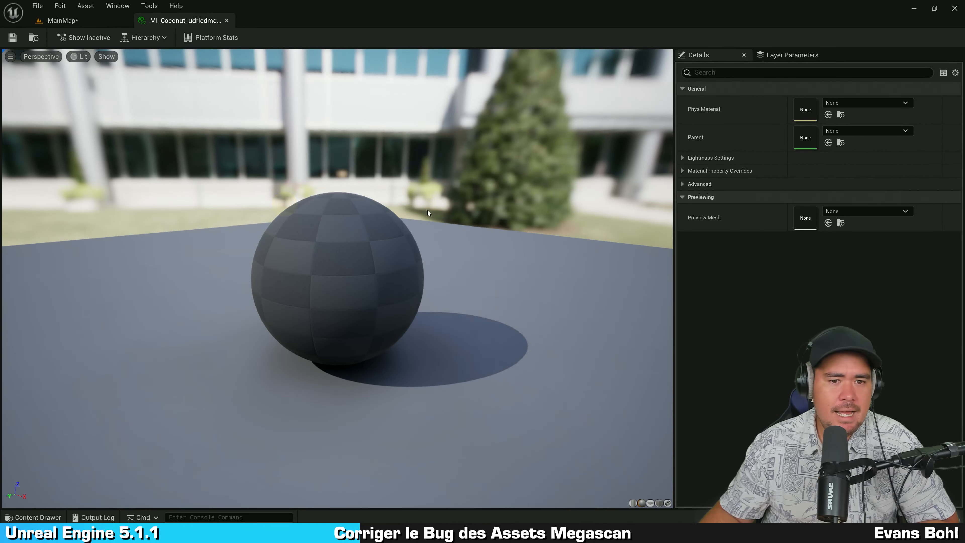
{"action": "scroll", "coordinate": [431, 272], "scroll_direction": "up", "scroll_amount": 3}
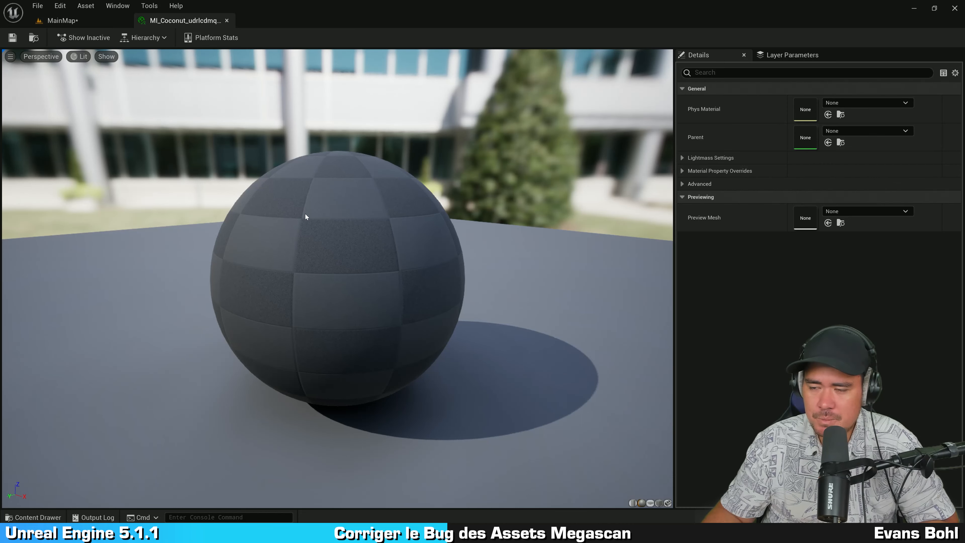
{"action": "key", "text": "ctrl"}
{"action": "key", "text": "ctrl"}
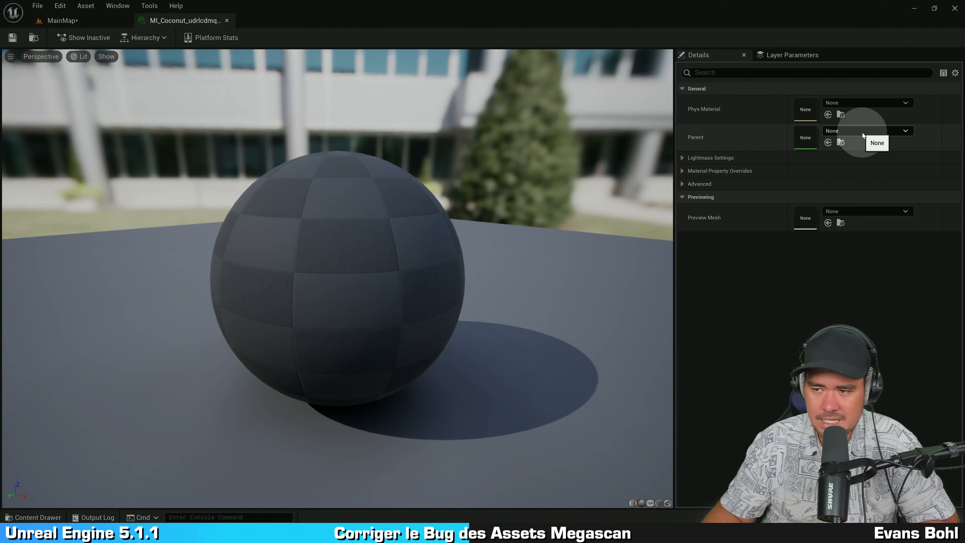
Search the parent materials for "ms" and set the coconut material instance's Parent to M_MS_Default_Material.
{"action": "left_click", "coordinate": [869, 132]}
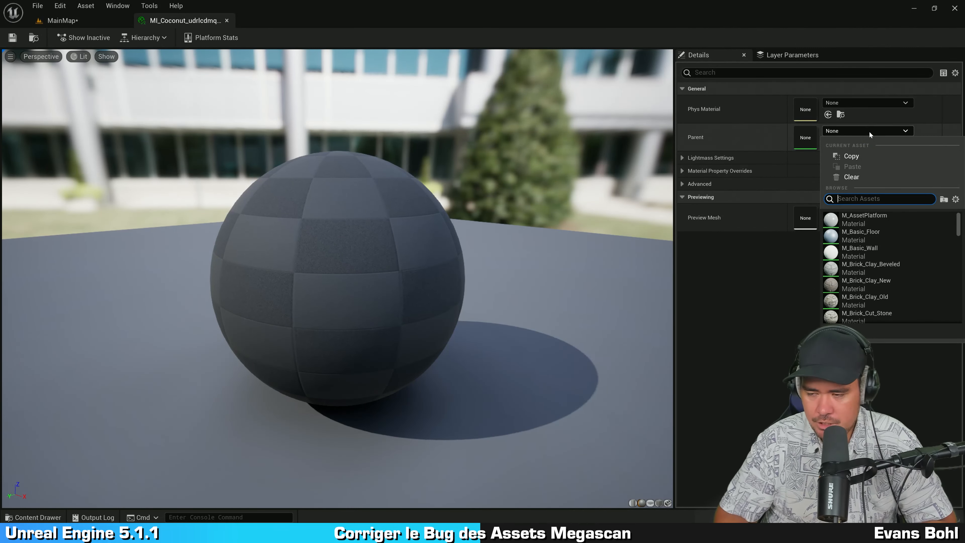
{"action": "type", "text": "ms"}
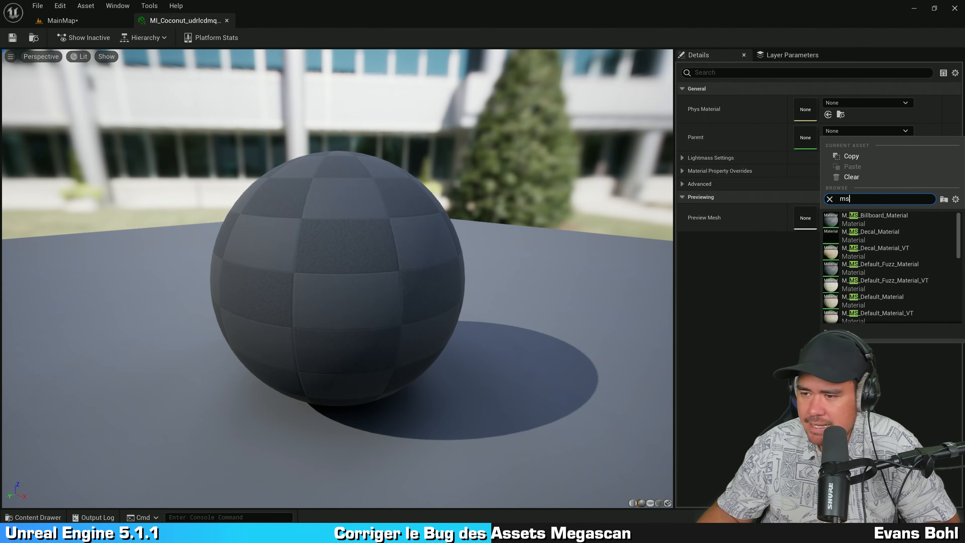
{"action": "scroll", "coordinate": [919, 224], "scroll_direction": "down", "scroll_amount": 2}
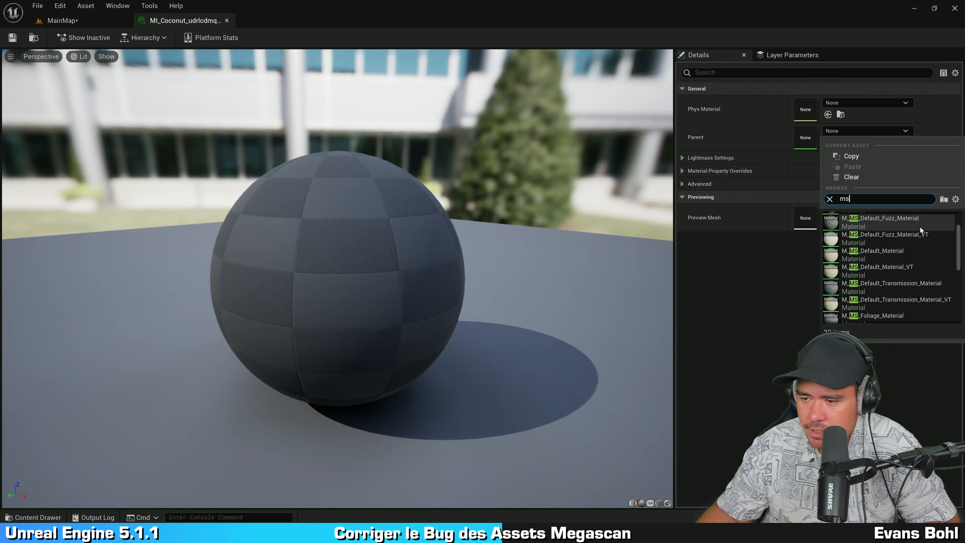
{"action": "scroll", "coordinate": [920, 227], "scroll_direction": "down", "scroll_amount": 3}
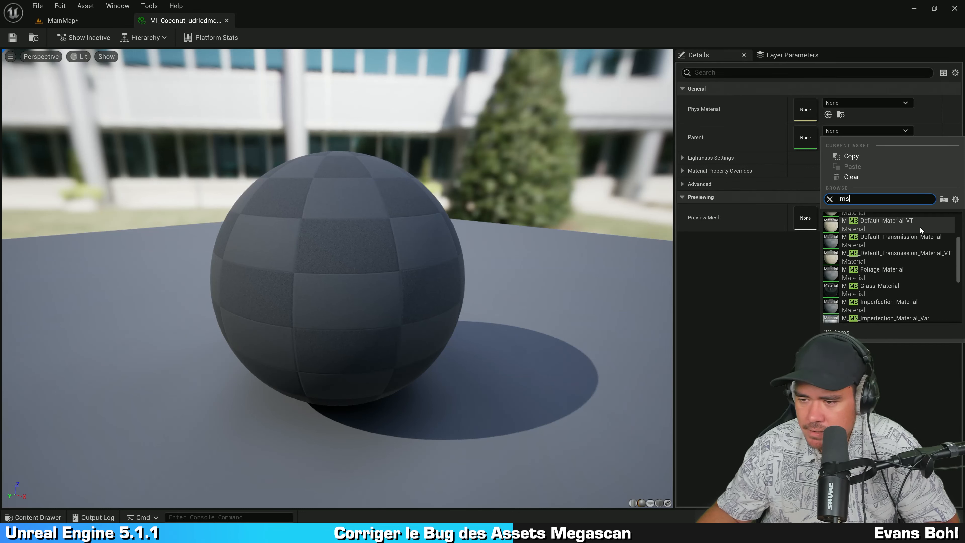
{"action": "scroll", "coordinate": [915, 289], "scroll_direction": "up", "scroll_amount": 4}
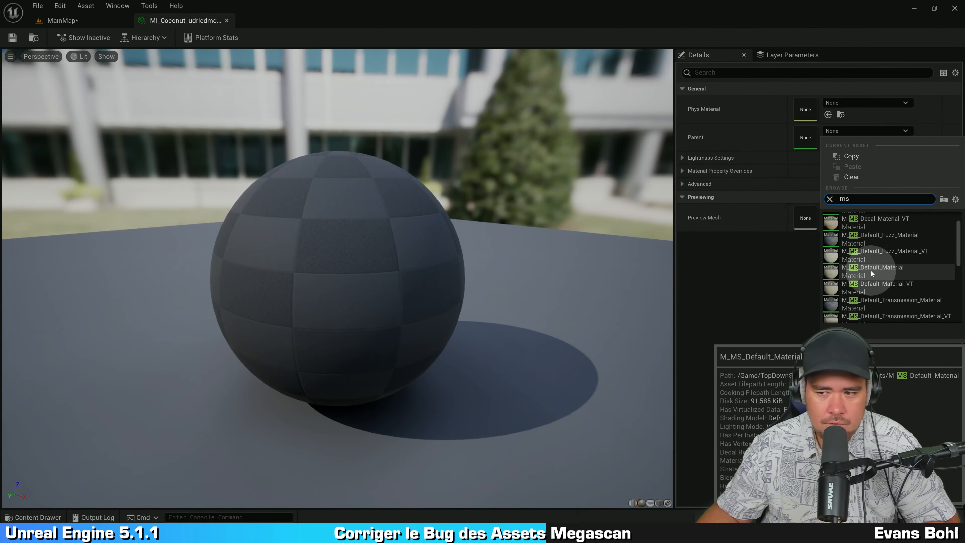
{"action": "left_click", "coordinate": [871, 271]}
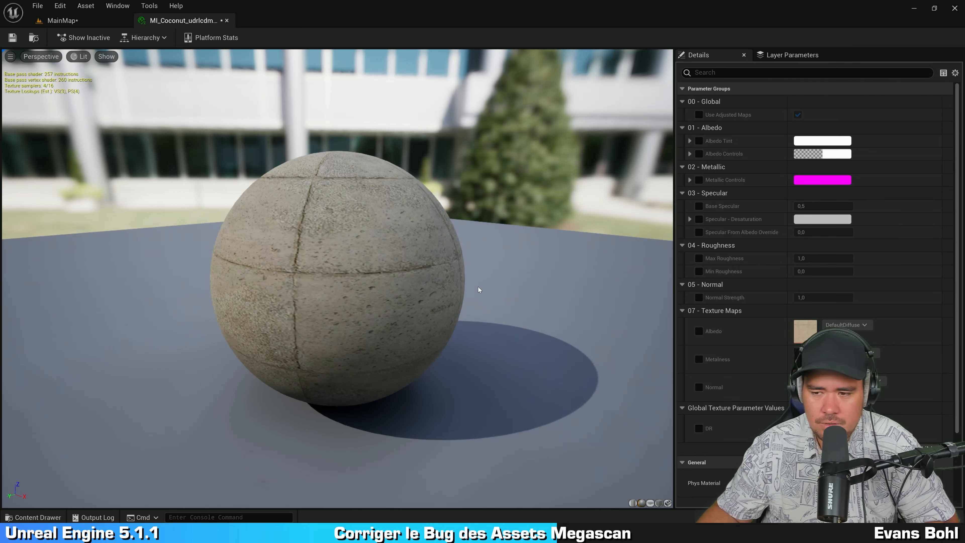
Save the coconut material instance and check how the coconuts look in MainMap.
{"action": "scroll", "coordinate": [772, 120], "scroll_direction": "down", "scroll_amount": 1}
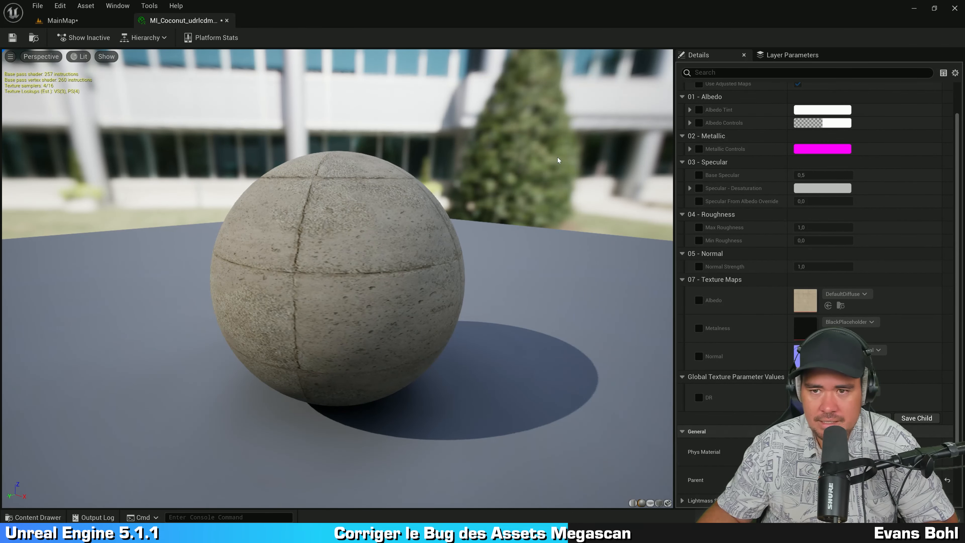
{"action": "key", "text": "ctrl+s"}
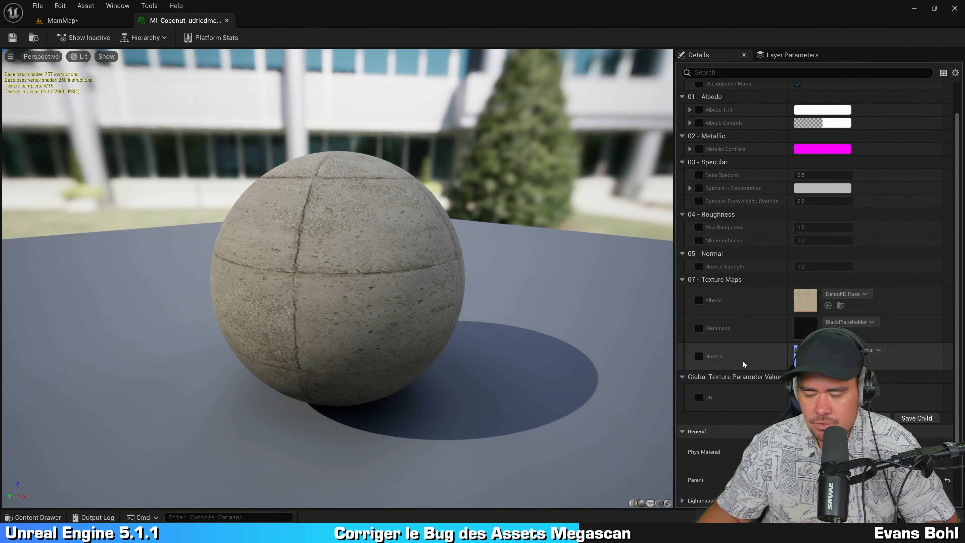
{"action": "left_click", "coordinate": [81, 21]}
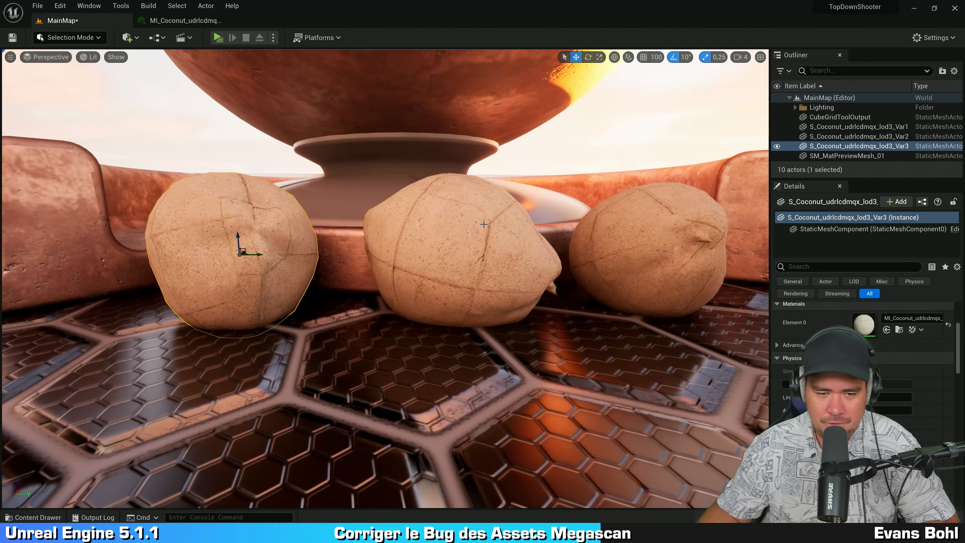
{"action": "left_click", "coordinate": [185, 21]}
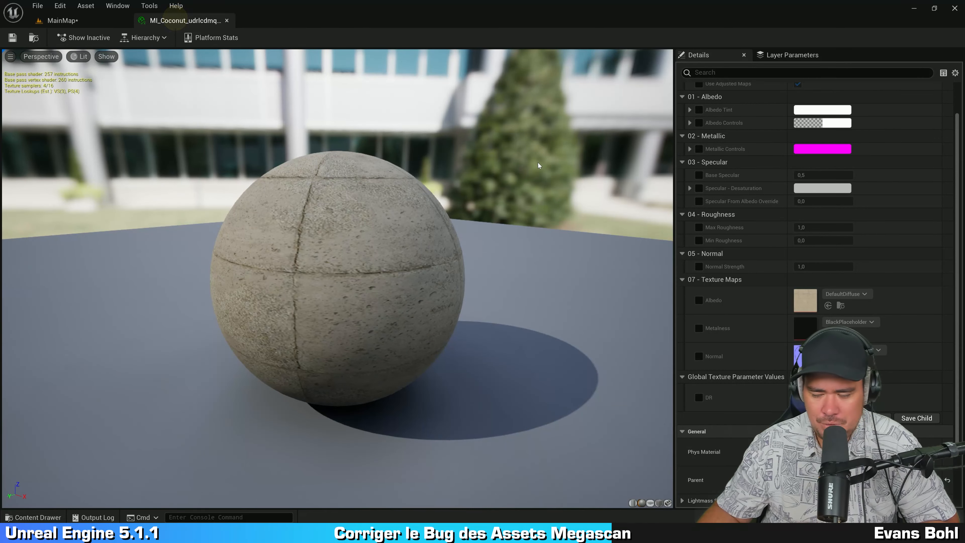
Open the Coconut_udrlcdmqx folder under Megascans/3D_Assets and select the T_Coconut_udrlcdmqx_2K_D texture.
{"action": "key", "text": "ctrl+space"}
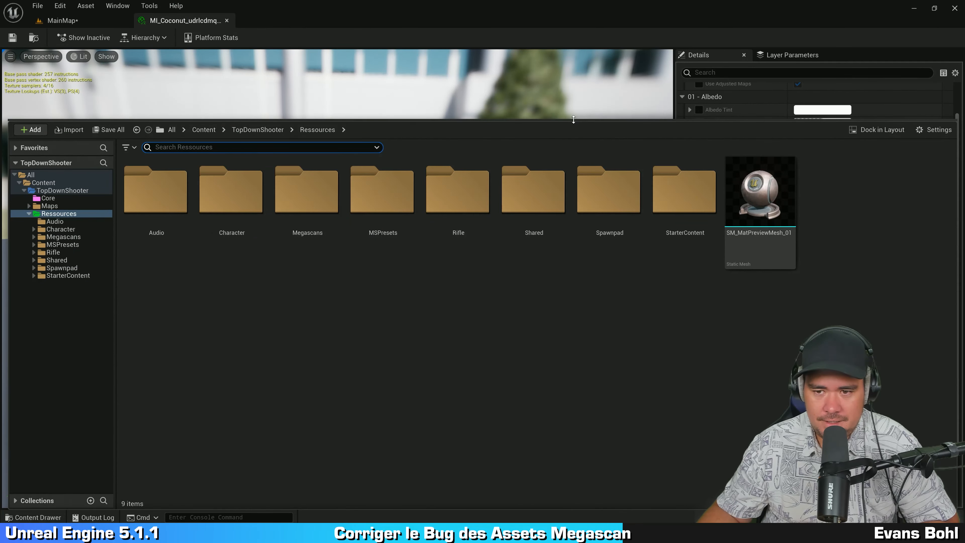
{"action": "left_click_drag", "start_coordinate": [573, 123], "coordinate": [586, 366]}
{"action": "scroll", "coordinate": [698, 224], "scroll_direction": "down", "scroll_amount": 3}
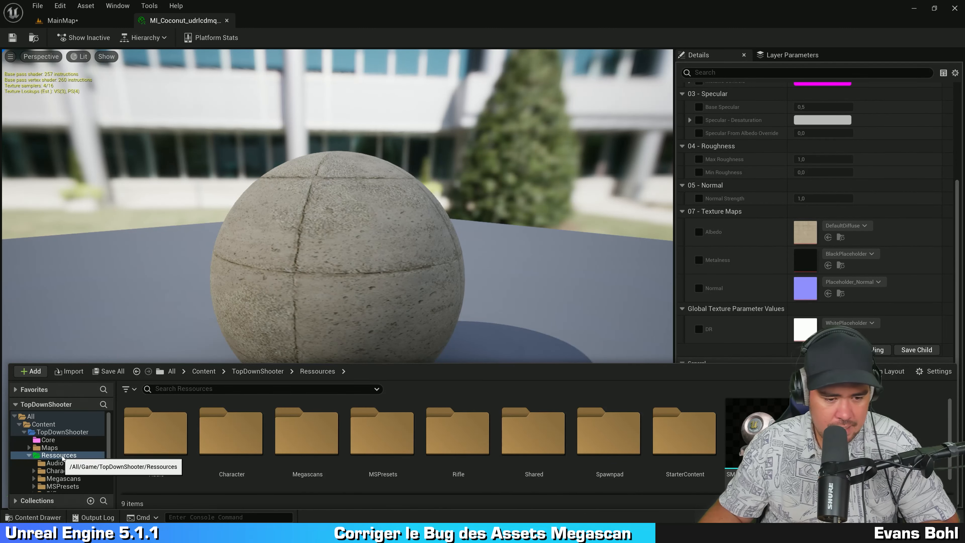
{"action": "double_click", "coordinate": [309, 457]}
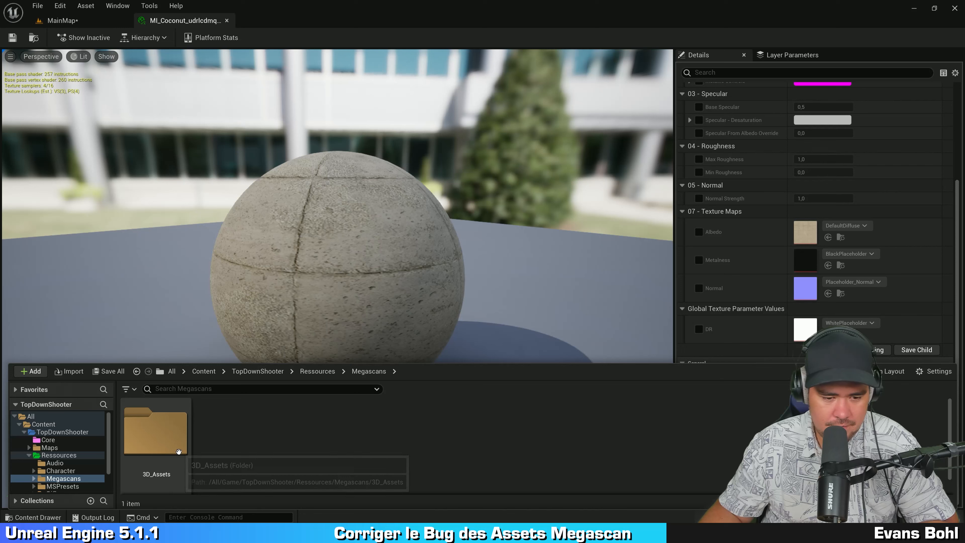
{"action": "double_click", "coordinate": [175, 447]}
{"action": "double_click", "coordinate": [167, 444]}
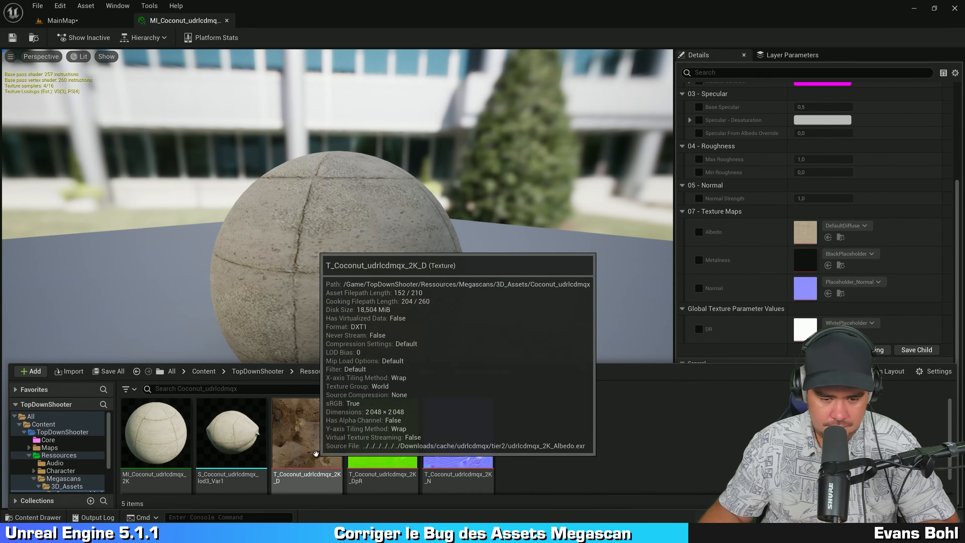
{"action": "left_click", "coordinate": [315, 454]}
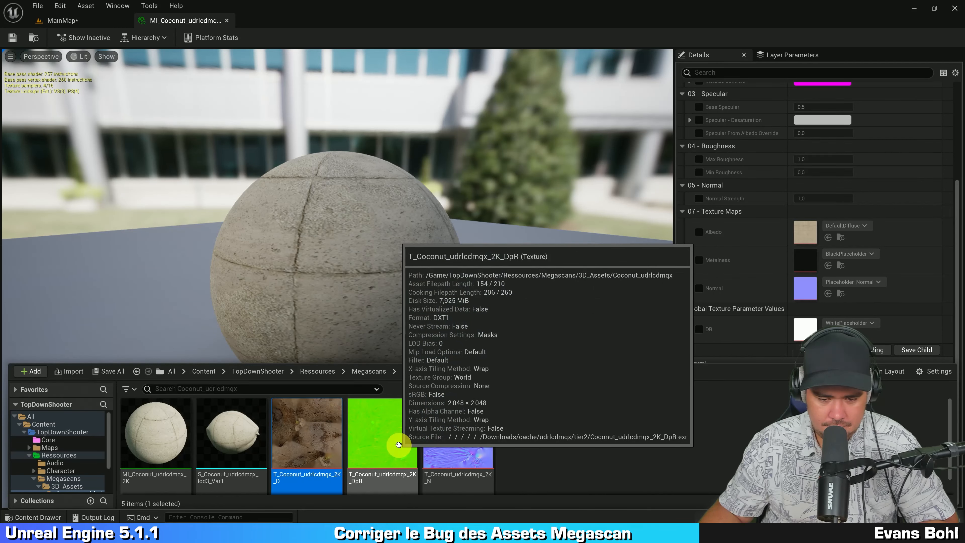
Enable the Normal, Metalness and Albedo texture overrides in the coconut material instance.
{"action": "left_click", "coordinate": [398, 445]}
{"action": "left_click", "coordinate": [462, 446]}
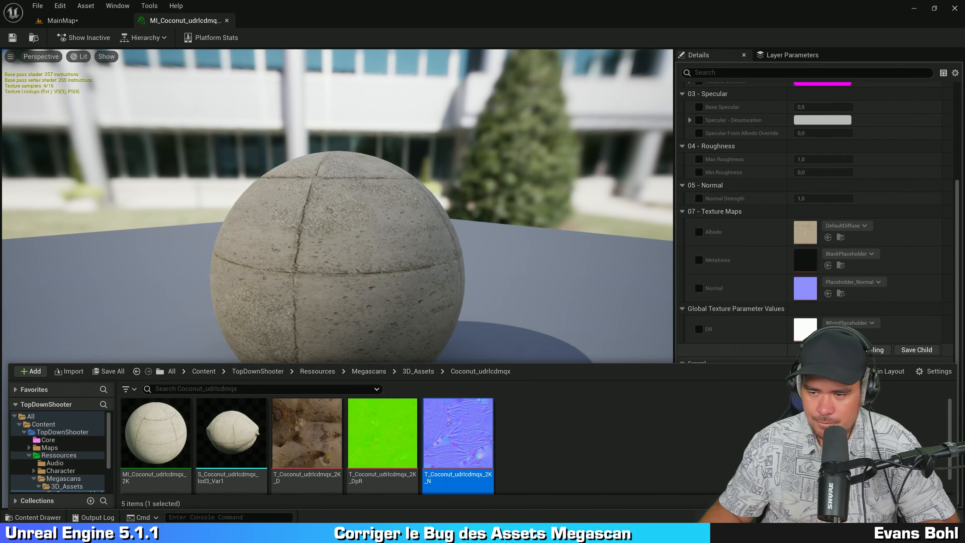
{"action": "left_click", "coordinate": [700, 288]}
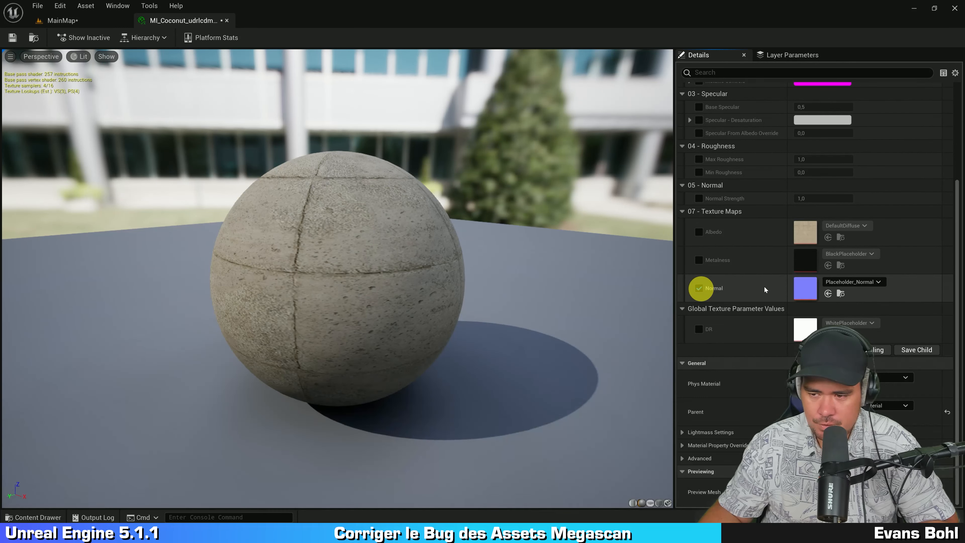
{"action": "left_click", "coordinate": [698, 261]}
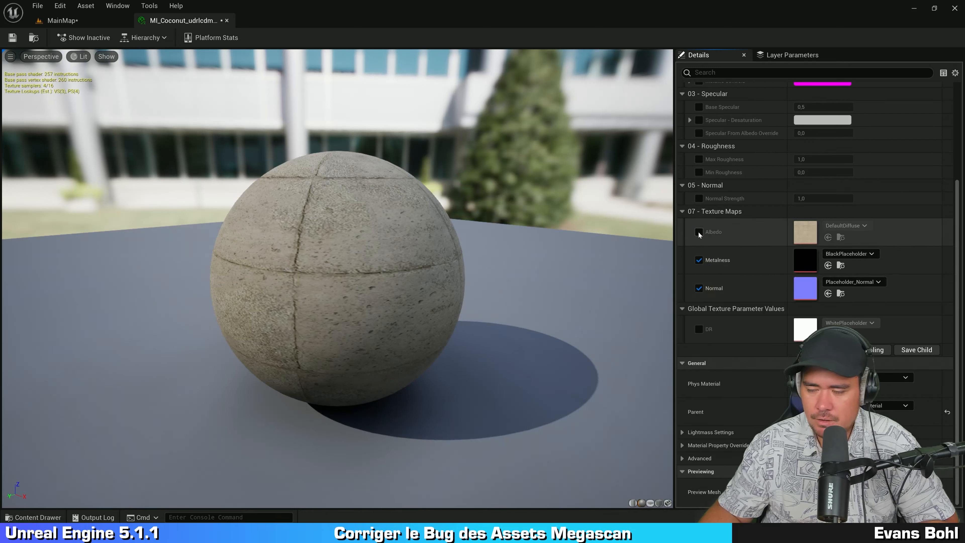
{"action": "left_click", "coordinate": [699, 232]}
Collapse the parameter groups from 00 - Global through 05 - Normal, keeping 07 - Texture Maps expanded.
{"action": "scroll", "coordinate": [711, 171], "scroll_direction": "up", "scroll_amount": 3}
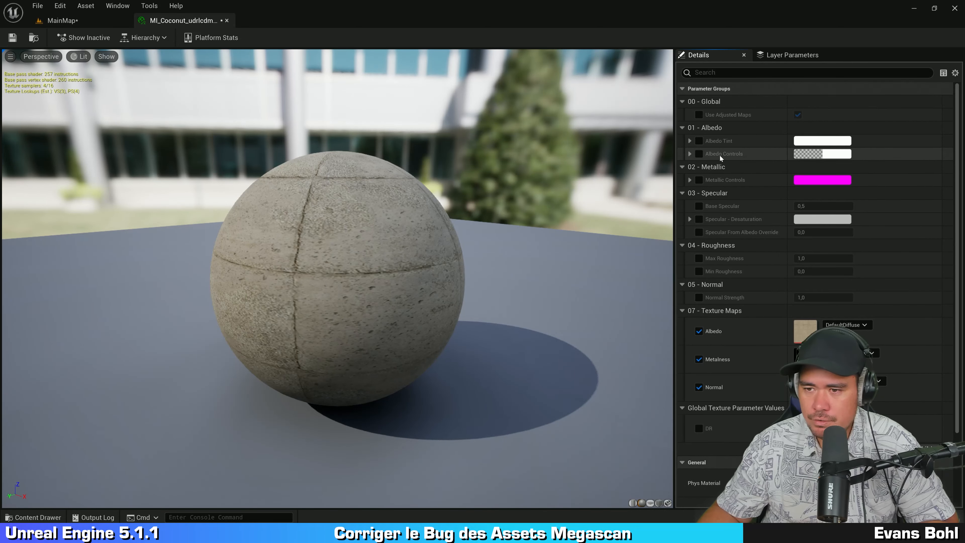
{"action": "left_click", "coordinate": [682, 101]}
{"action": "left_click", "coordinate": [683, 114]}
{"action": "left_click", "coordinate": [682, 127]}
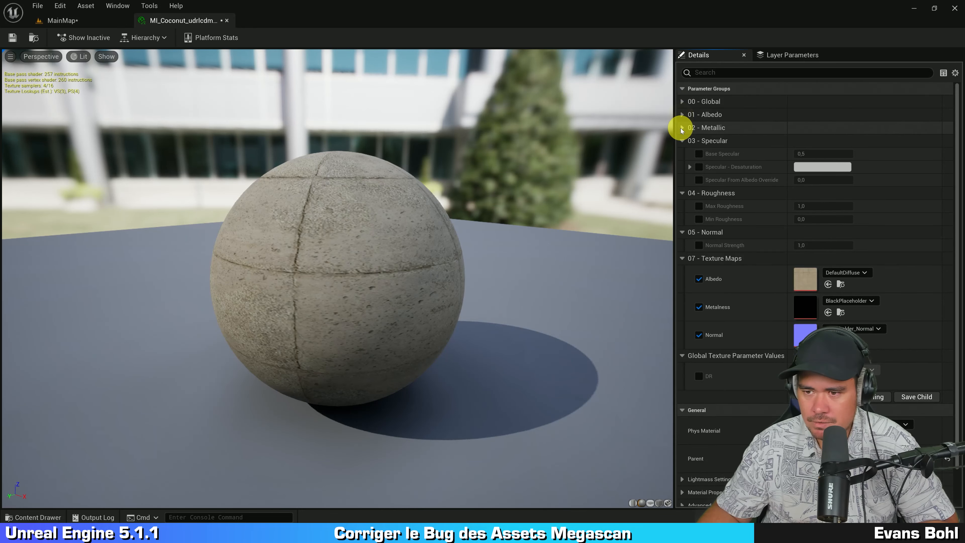
{"action": "left_click", "coordinate": [682, 140]}
{"action": "left_click", "coordinate": [681, 155]}
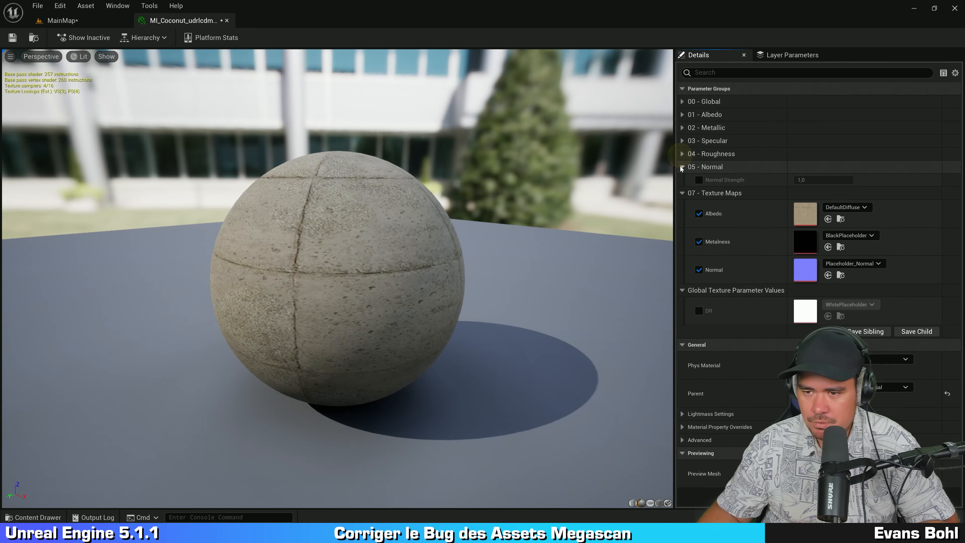
{"action": "left_click", "coordinate": [681, 166]}
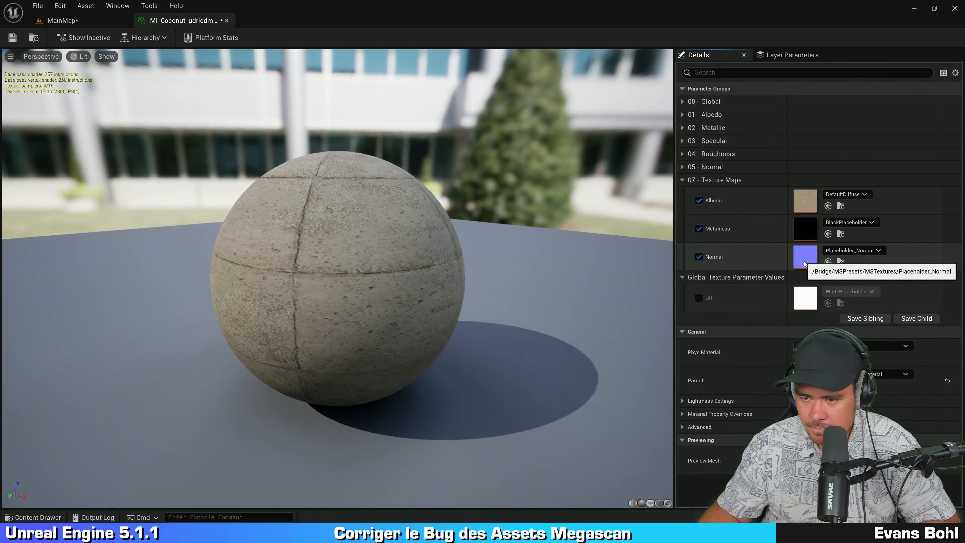
Assign the T_Coconut_udrlcdmqx_2K_N texture to the Normal map of the material instance.
{"action": "key", "text": "ctrl+space"}
{"action": "left_click", "coordinate": [640, 422]}
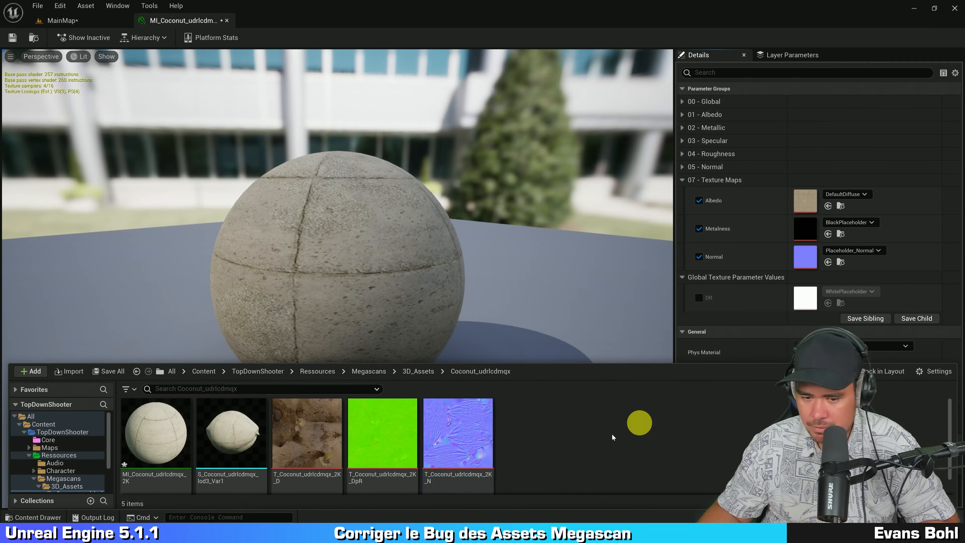
{"action": "left_click", "coordinate": [464, 440]}
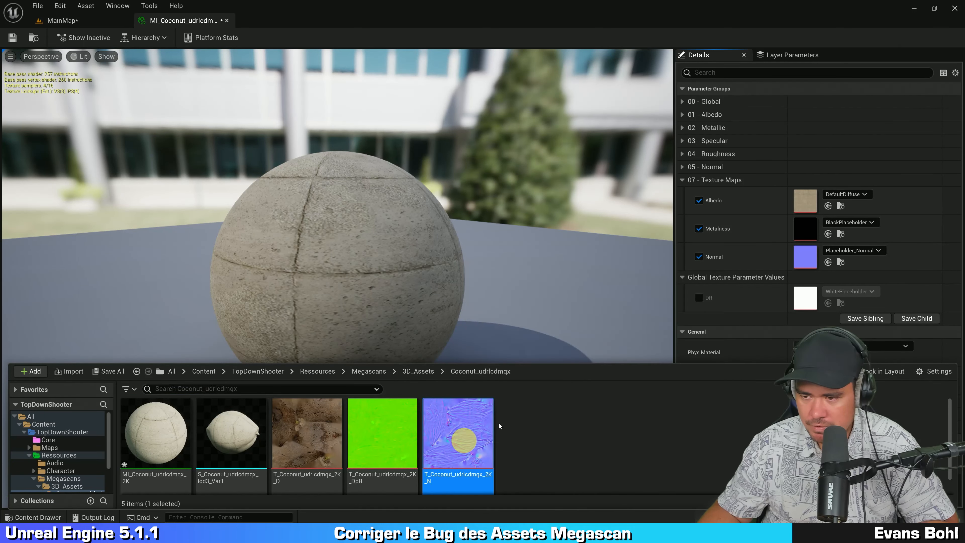
{"action": "left_click", "coordinate": [828, 262]}
Assign T_Coconut_udrlcdmqx_2K_D to the Albedo map and T_Coconut_udrlcdmqx_2K_DpR to the Metalness map.
{"action": "key", "text": "ctrl+space"}
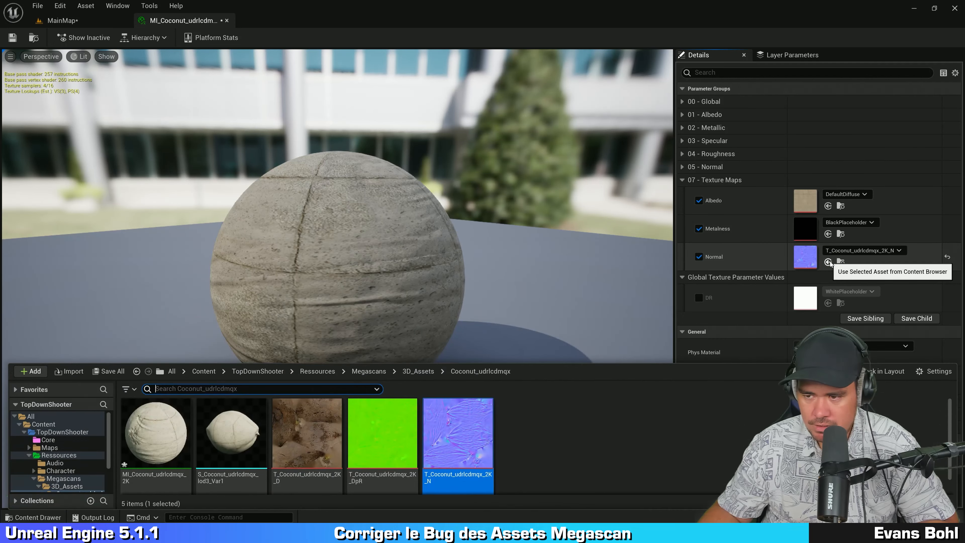
{"action": "left_click", "coordinate": [323, 429]}
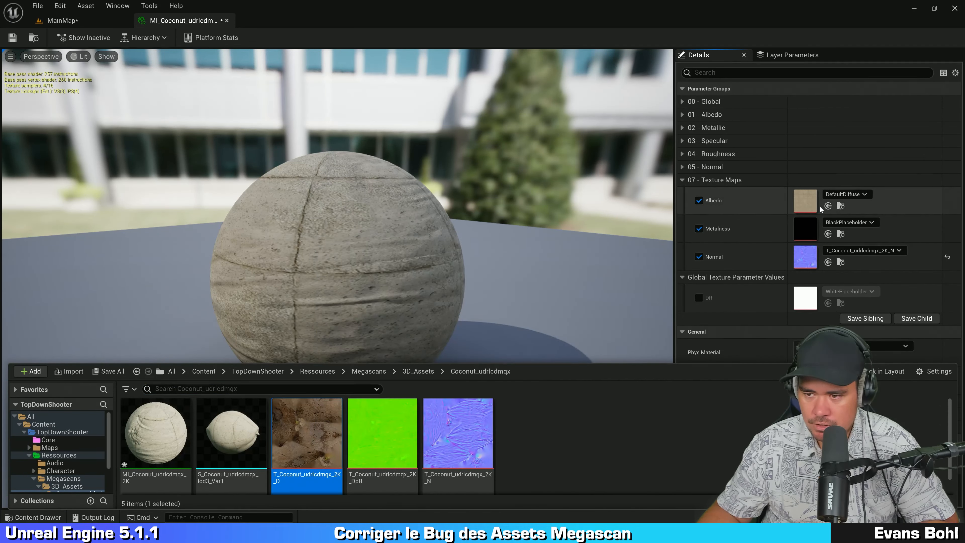
{"action": "left_click", "coordinate": [829, 206]}
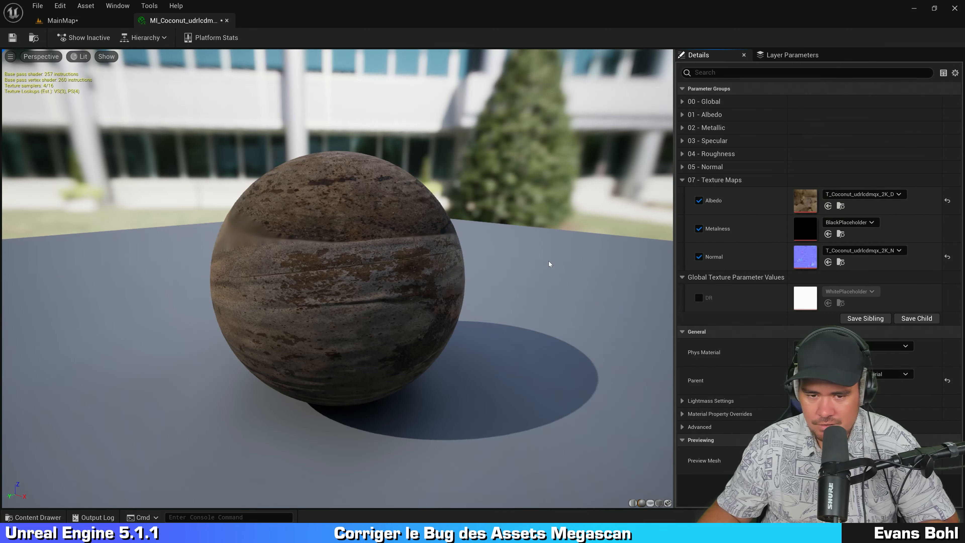
{"action": "key", "text": "ctrl+space"}
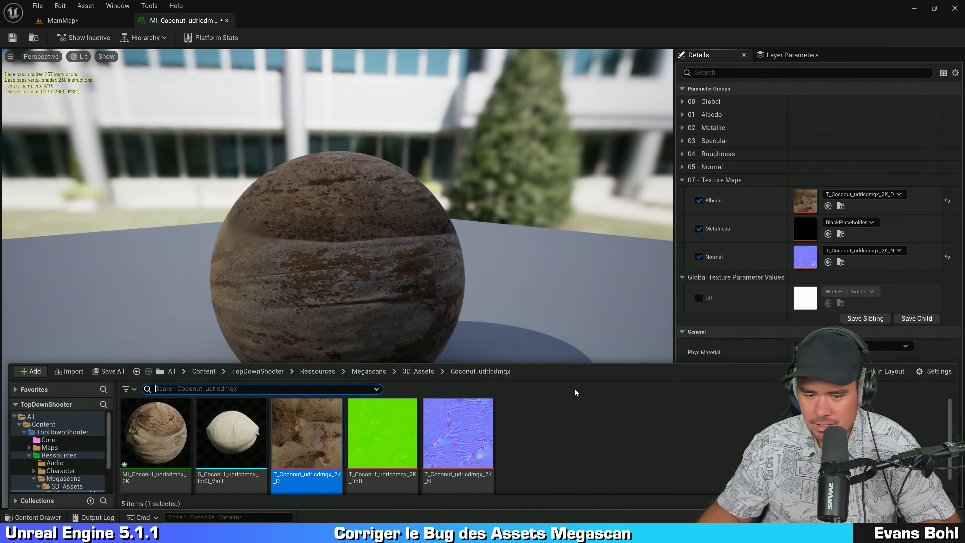
{"action": "left_click", "coordinate": [378, 436]}
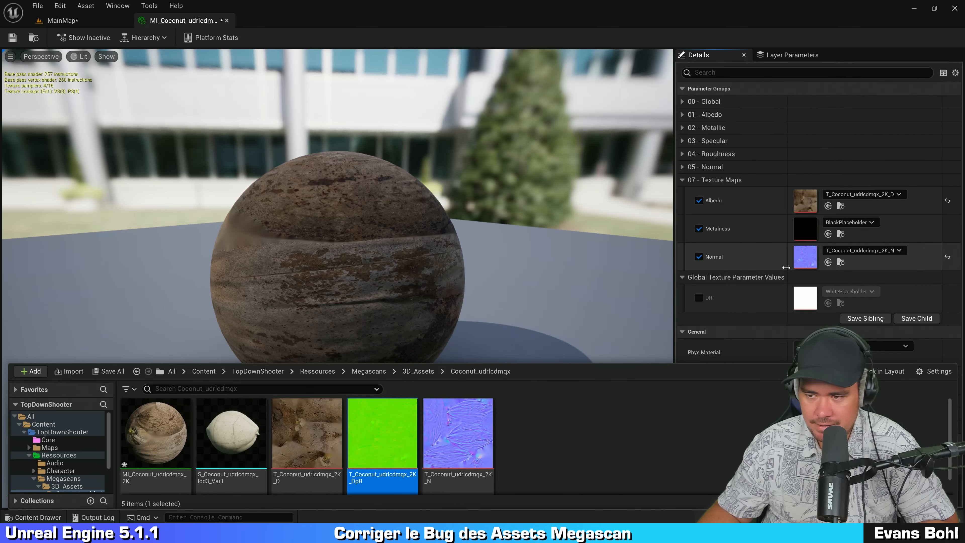
{"action": "left_click", "coordinate": [829, 234]}
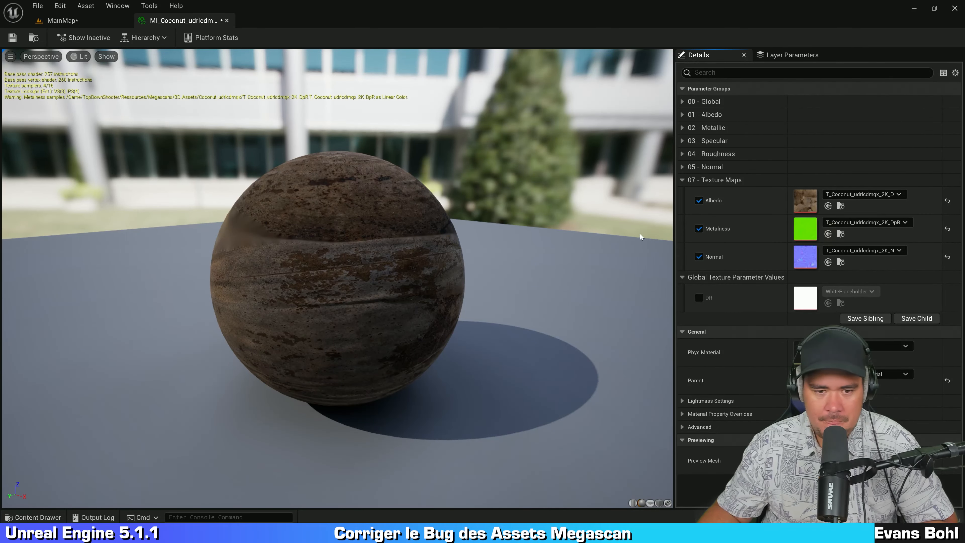
Check the coconut textures around the preview sphere, then save and close the material instance.
{"action": "left_click_drag", "start_coordinate": [300, 197], "coordinate": [206, 213]}
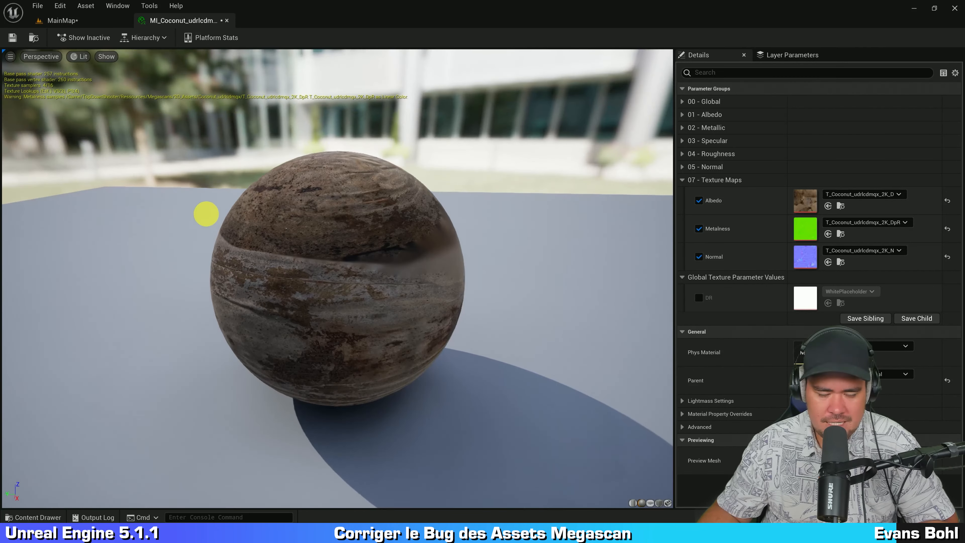
{"action": "left_click_drag", "start_coordinate": [288, 197], "coordinate": [204, 228]}
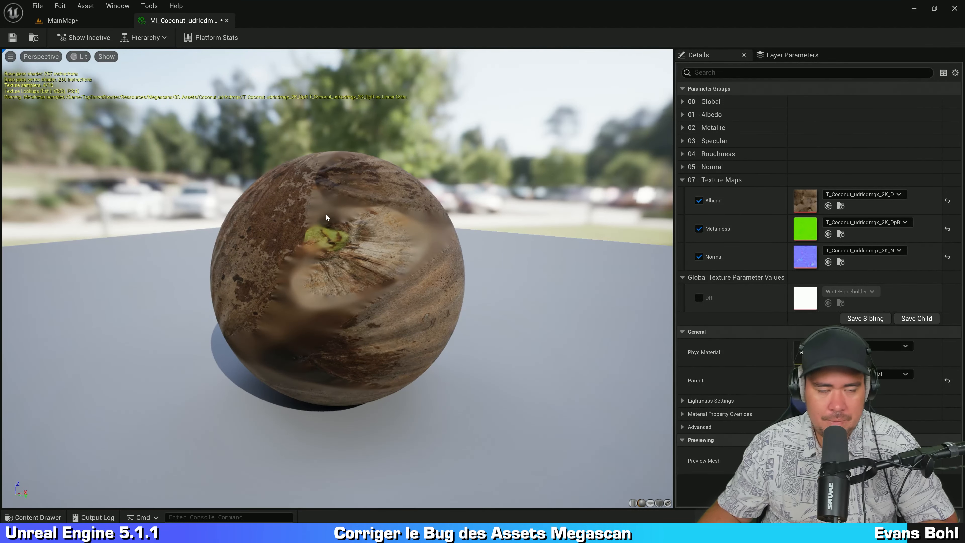
{"action": "left_click_drag", "start_coordinate": [184, 196], "coordinate": [435, 235]}
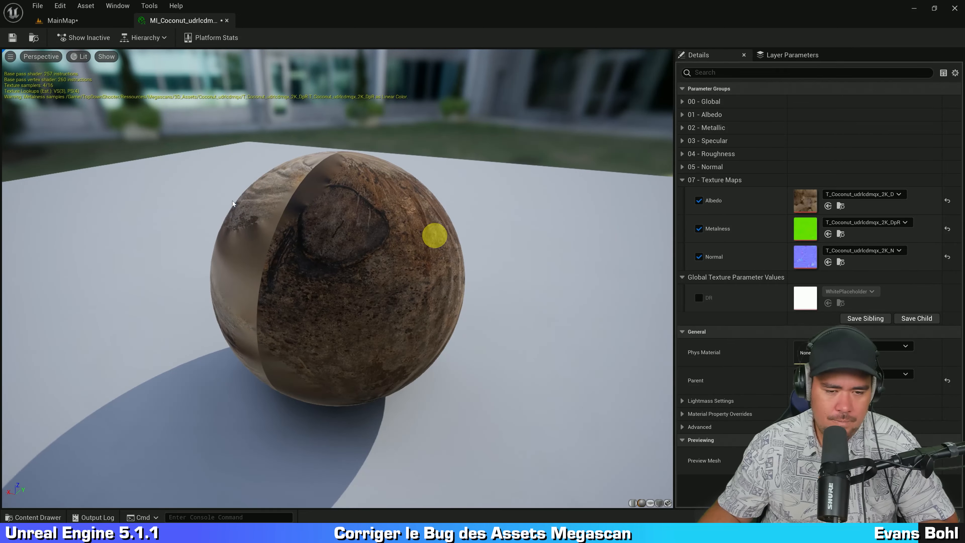
{"action": "key", "text": "ctrl+s"}
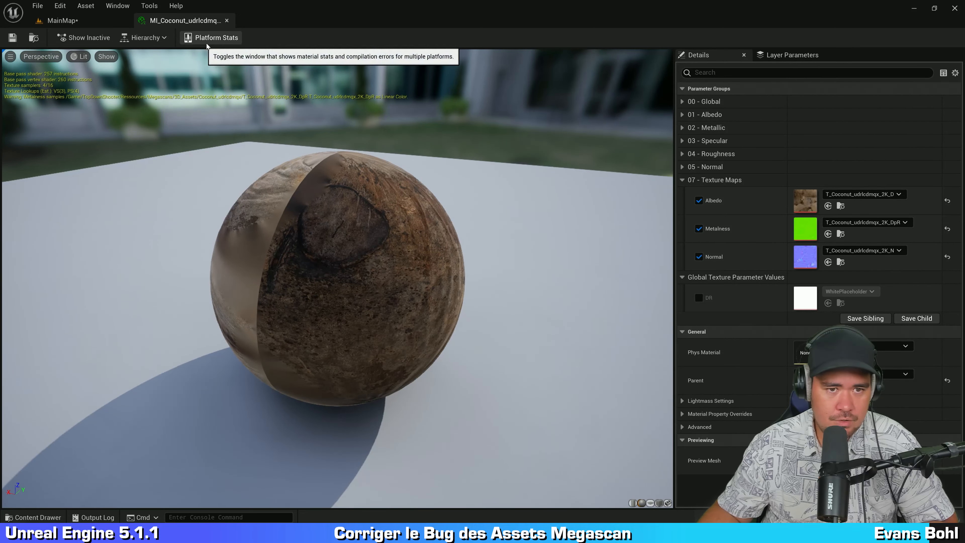
{"action": "left_click", "coordinate": [228, 20]}
Look over the coconuts and the surrounding floor in MainMap and clear the actor selection.
{"action": "mouse_move", "coordinate": [455, 138]}
{"action": "right_mouse_down"}
{"action": "mouse_move", "coordinate": [341, 130]}
{"action": "mouse_move", "coordinate": [519, 125]}
{"action": "mouse_move", "coordinate": [617, 139]}
{"action": "mouse_move", "coordinate": [474, 146]}
{"action": "right_mouse_up"}
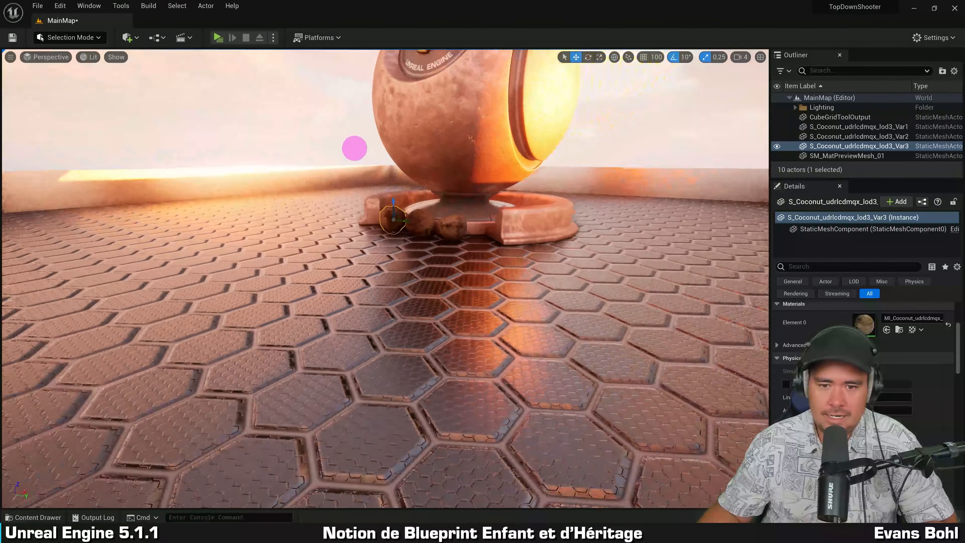
{"action": "right_click_drag", "start_coordinate": [353, 146], "coordinate": [415, 179]}
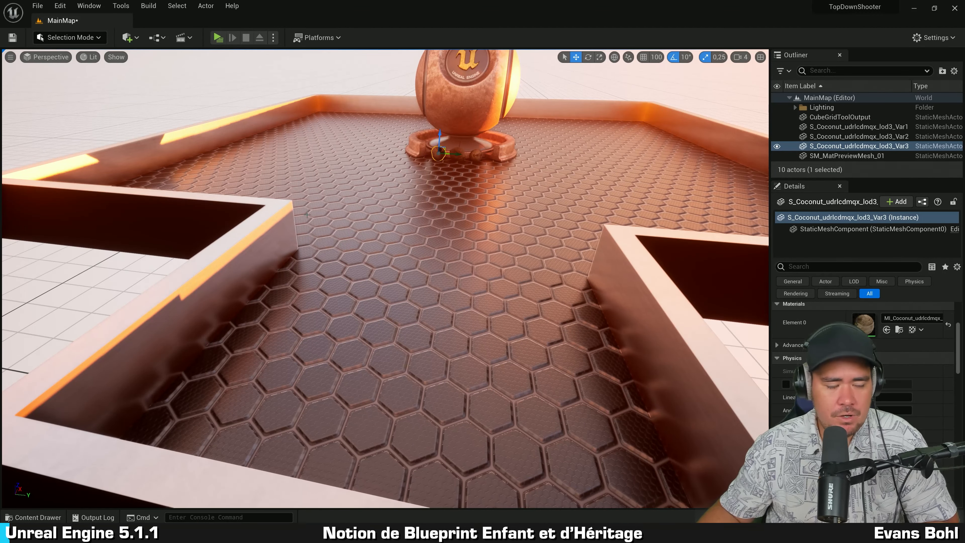
{"action": "left_click", "coordinate": [100, 264]}
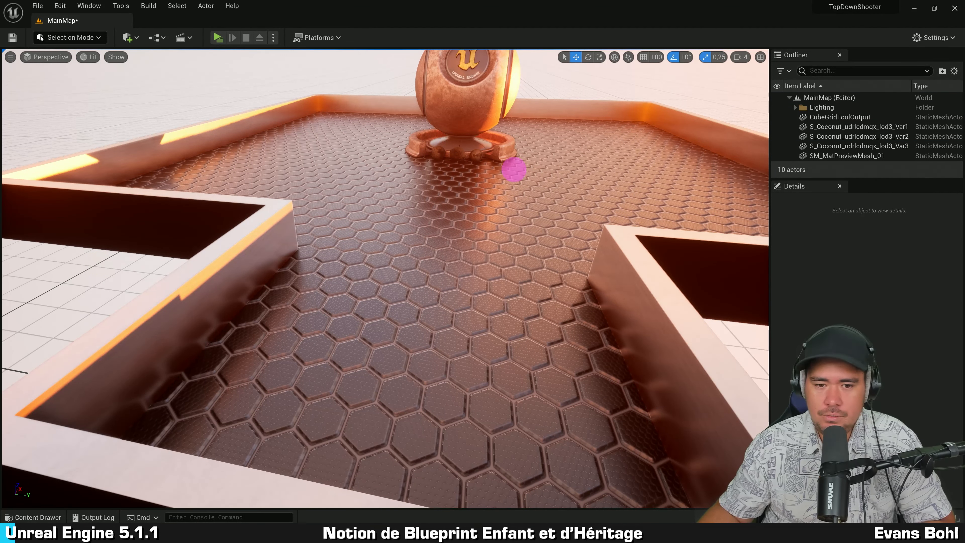
{"action": "mouse_move", "coordinate": [514, 170]}
{"action": "right_mouse_down"}
{"action": "mouse_move", "coordinate": [489, 181]}
{"action": "mouse_move", "coordinate": [490, 191]}
{"action": "right_mouse_up"}
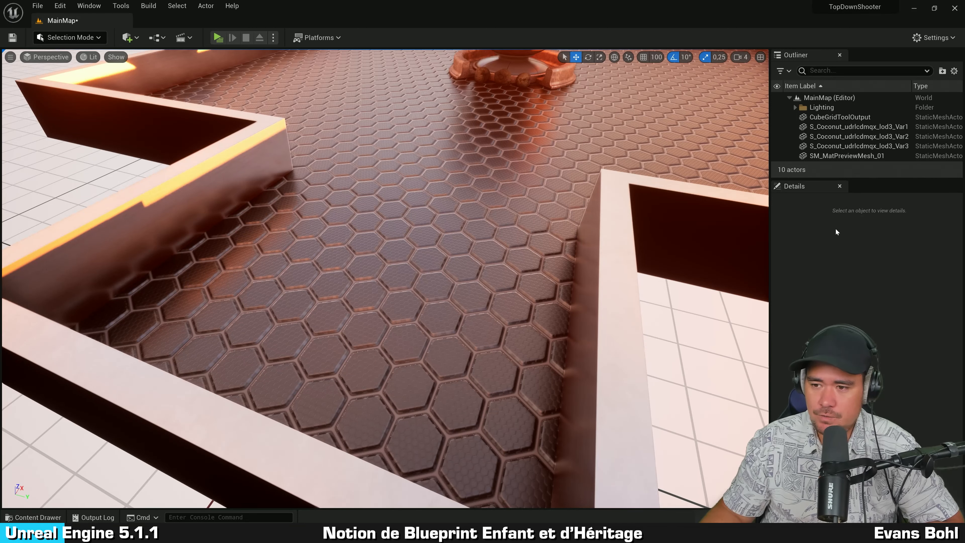
Collapse the Ressources folder and open TopDownShooter's Core folder in the content drawer.
{"action": "key", "text": "ctrl+space"}
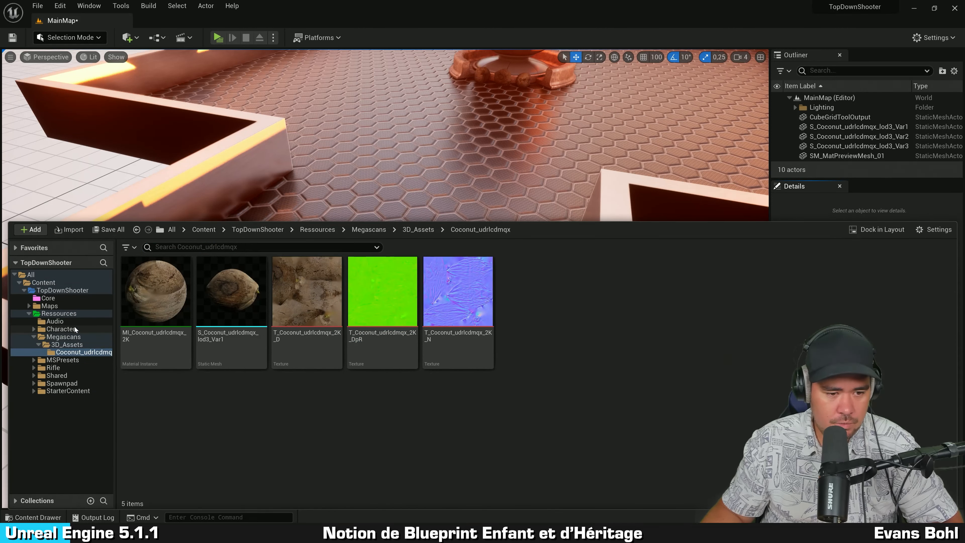
{"action": "double_click", "coordinate": [71, 315]}
{"action": "left_click", "coordinate": [59, 299]}
{"action": "left_click", "coordinate": [176, 392]}
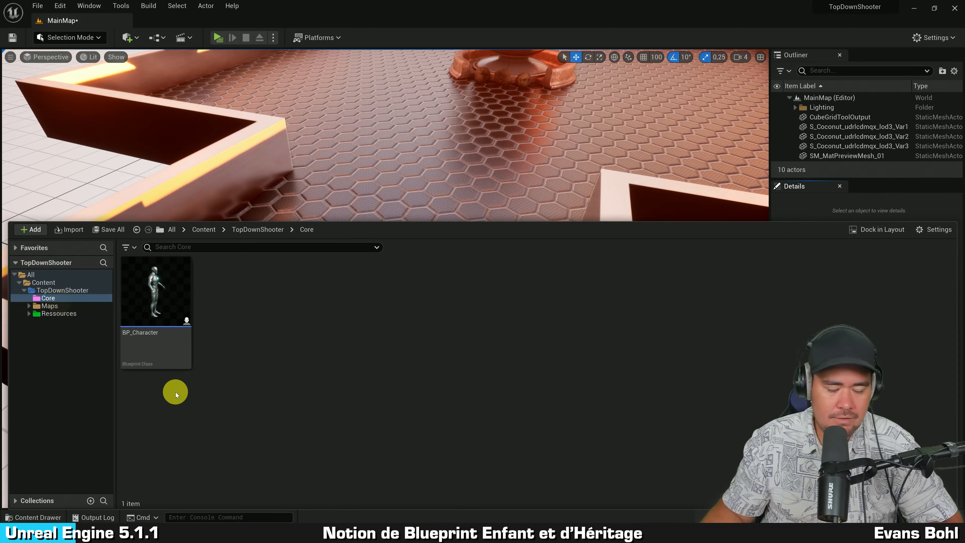
Create a child Blueprint class of BP_Character named BP_Hero and save it together with MainMap.
{"action": "left_click", "coordinate": [156, 311]}
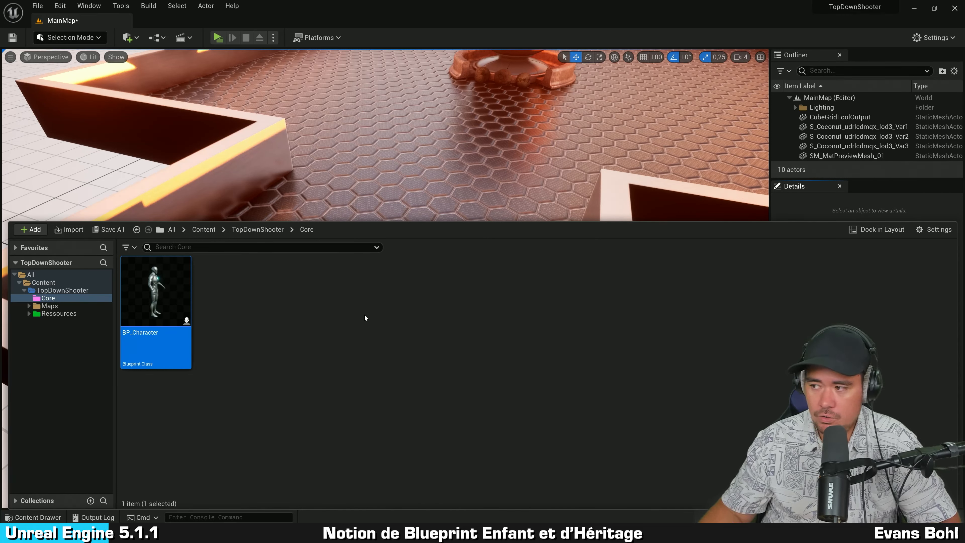
{"action": "right_click", "coordinate": [169, 297]}
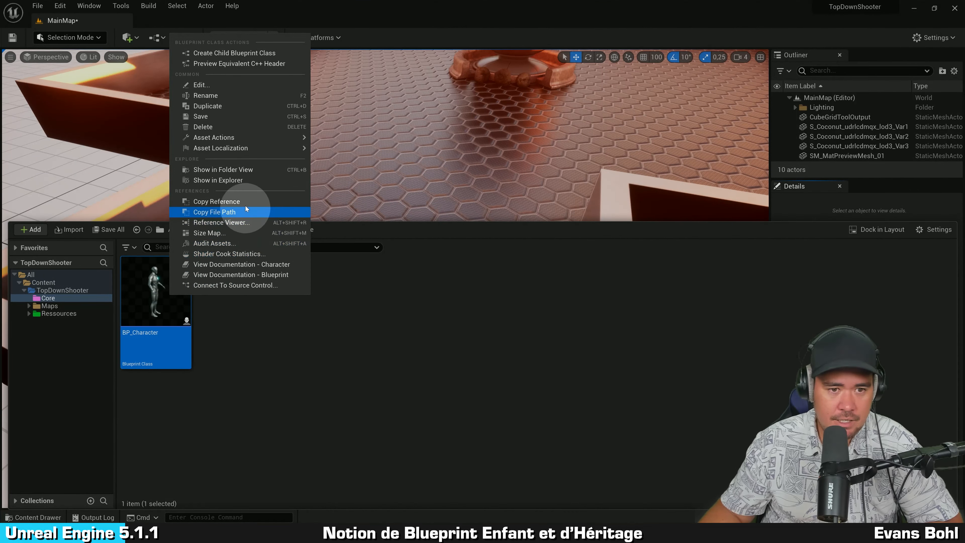
{"action": "left_click", "coordinate": [244, 55]}
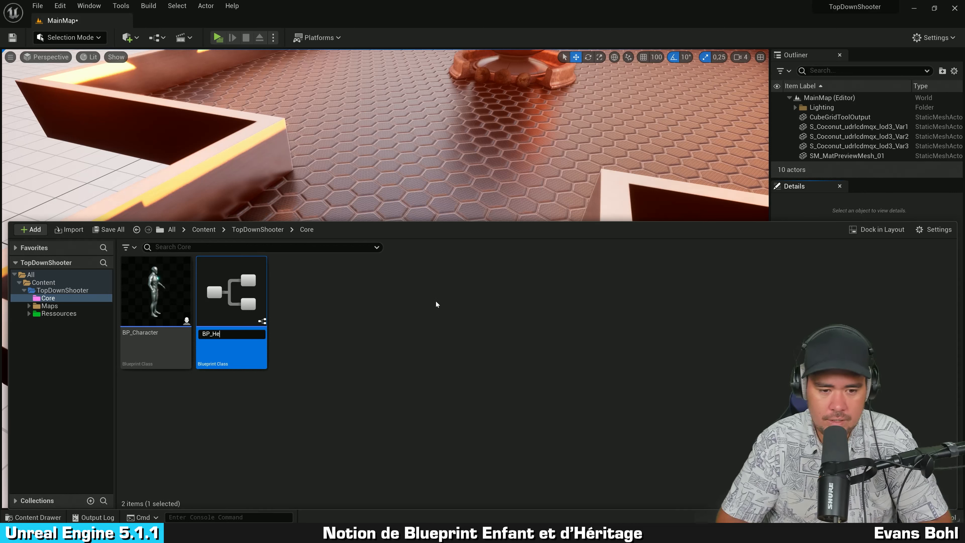
{"action": "key", "text": "Return"}
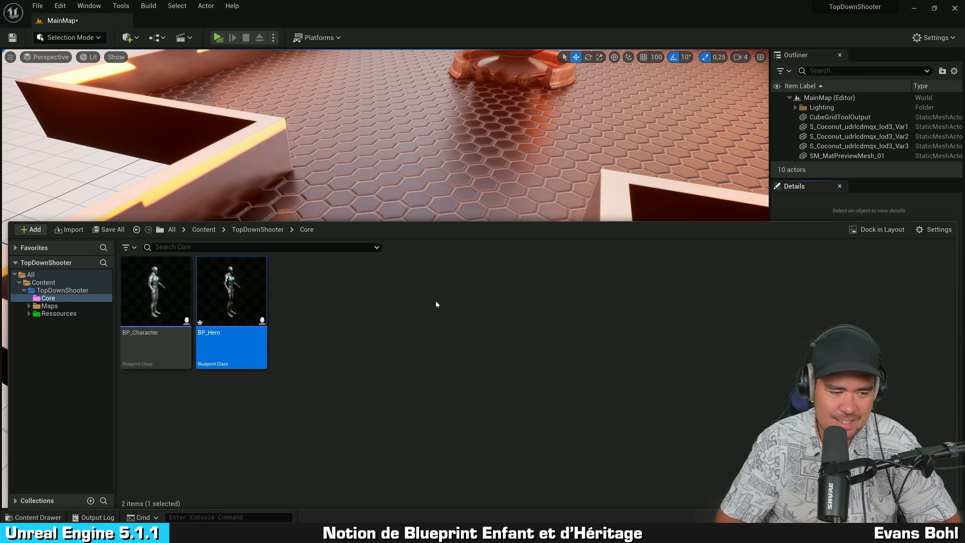
{"action": "left_click", "coordinate": [436, 303]}
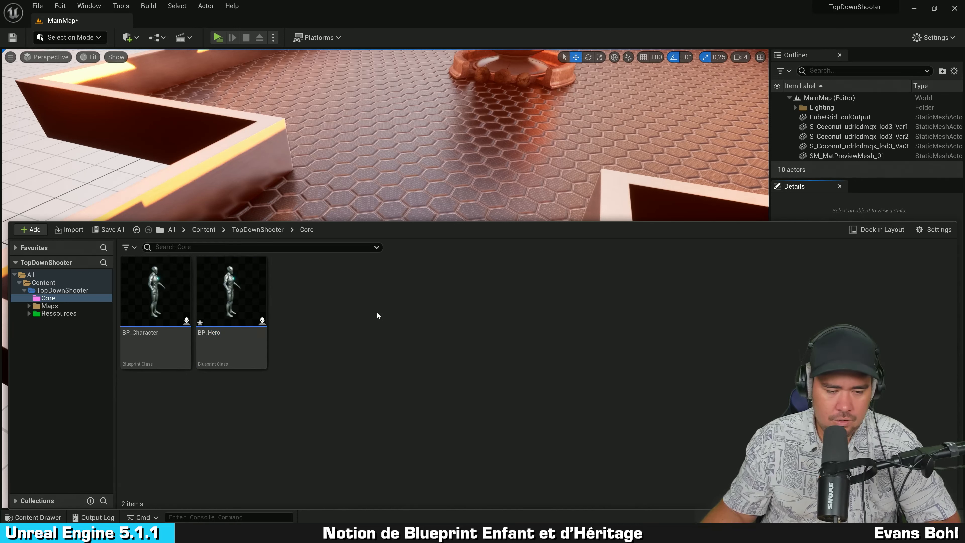
{"action": "left_click", "coordinate": [109, 229]}
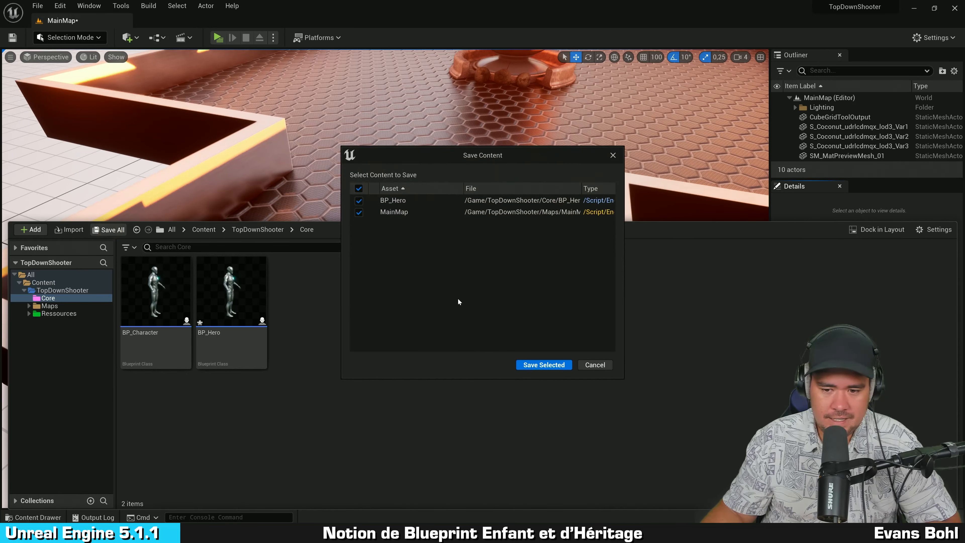
{"action": "left_click", "coordinate": [544, 365]}
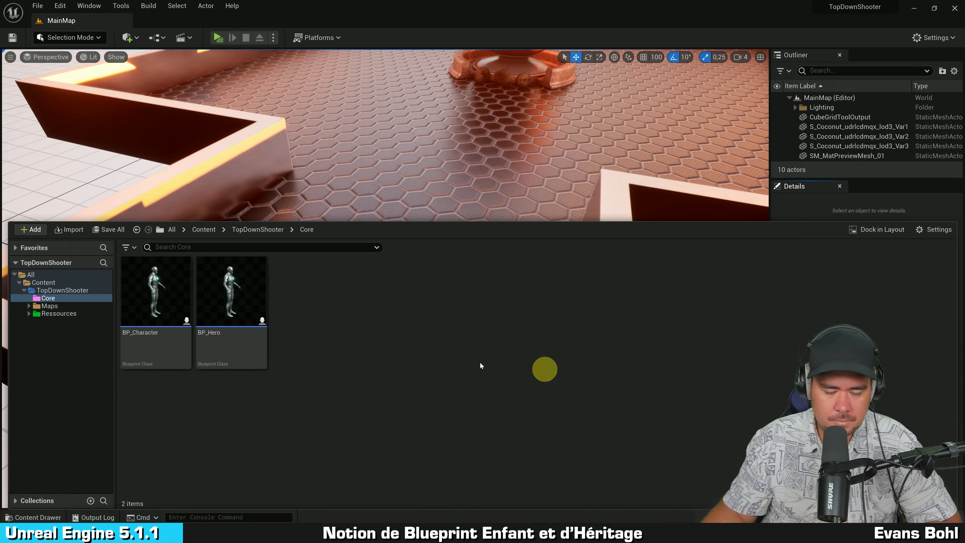
Open the BP_Hero Blueprint and view its full character mesh in the Blueprint viewport.
{"action": "left_click", "coordinate": [234, 303]}
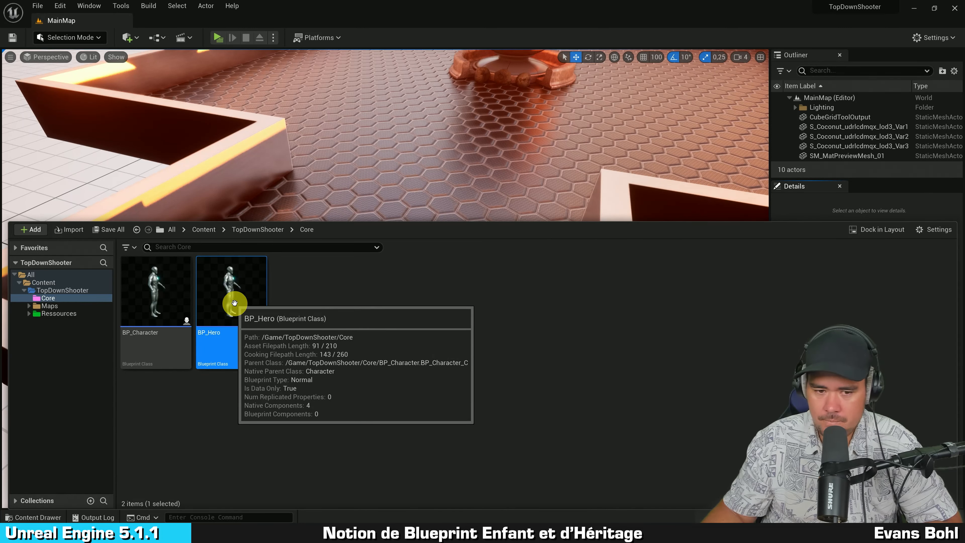
{"action": "double_click", "coordinate": [234, 303]}
{"action": "left_click", "coordinate": [276, 300]}
{"action": "scroll", "coordinate": [513, 329], "scroll_direction": "up", "scroll_amount": 5}
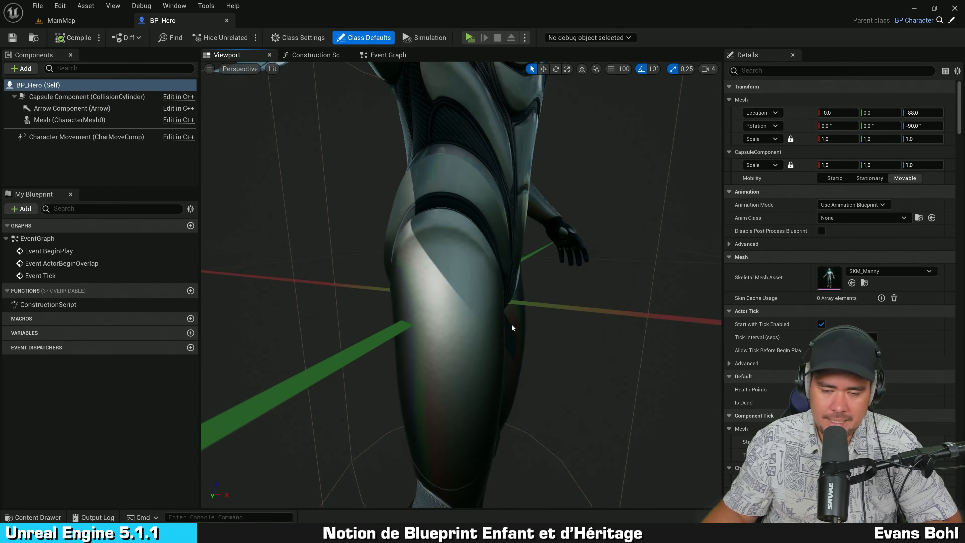
{"action": "scroll", "coordinate": [512, 329], "scroll_direction": "down", "scroll_amount": 6}
{"action": "left_click_drag", "start_coordinate": [605, 307], "coordinate": [434, 312]}
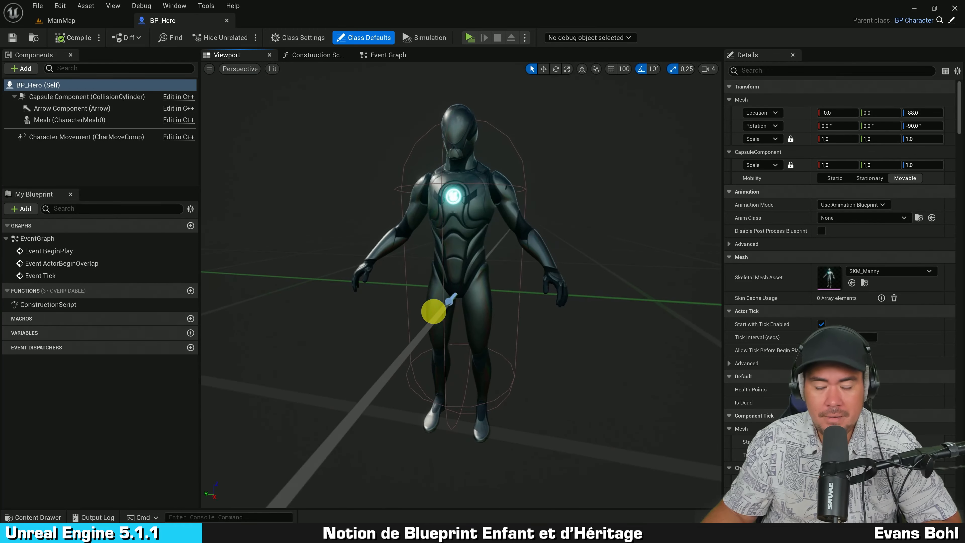
Select the inherited character mesh in BP_Hero's viewport, view it from another angle, and check the parent class reference.
{"action": "left_click", "coordinate": [451, 225]}
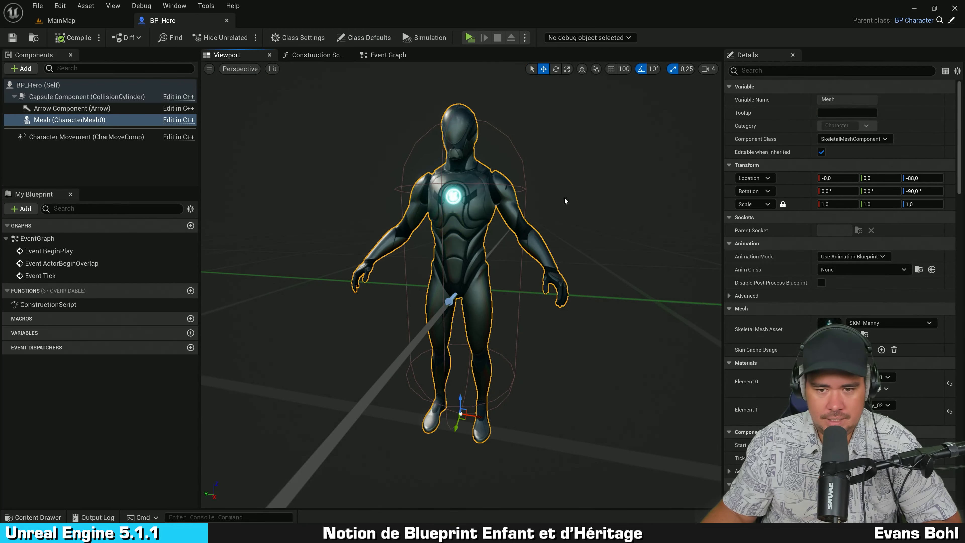
{"action": "left_click", "coordinate": [276, 158]}
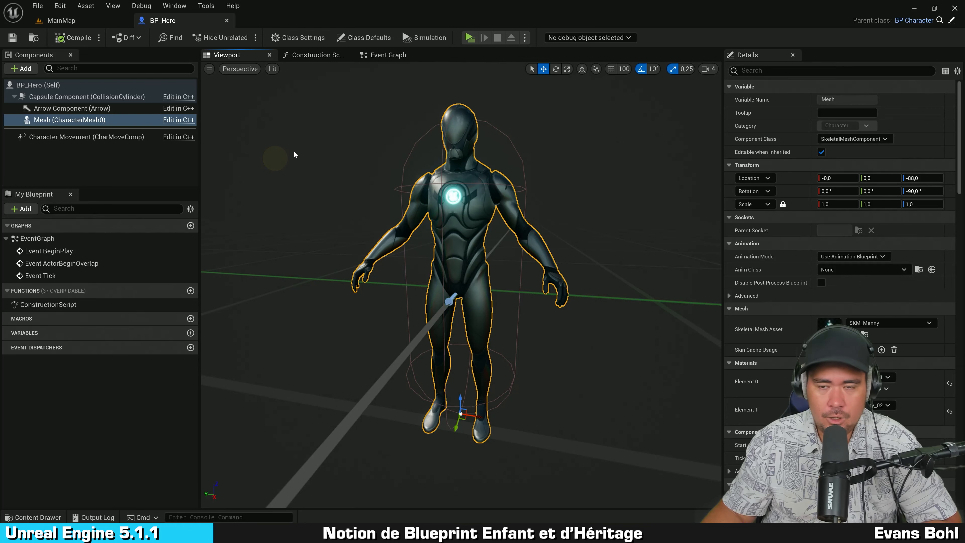
{"action": "left_click_drag", "start_coordinate": [295, 155], "coordinate": [372, 165]}
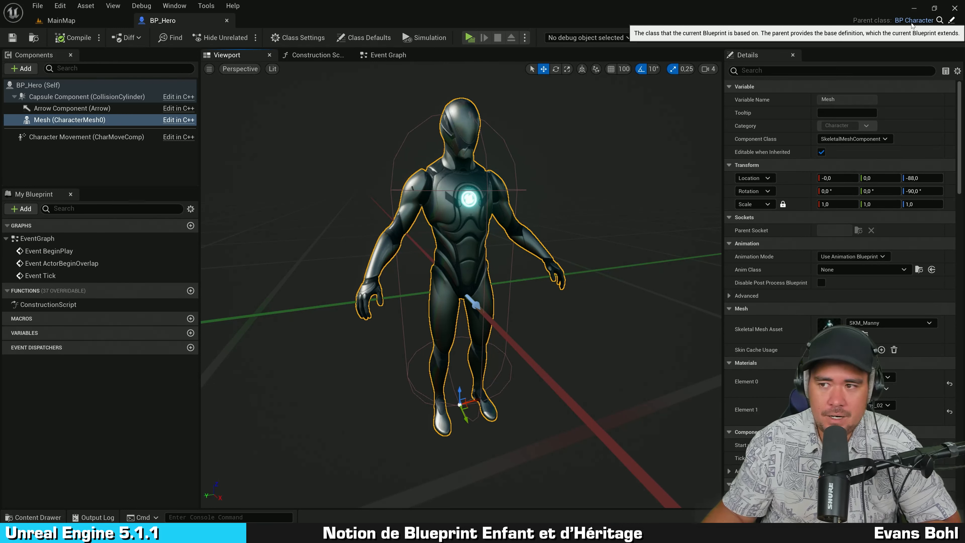
{"action": "key", "text": "ctrl"}
{"action": "key", "text": "ctrl"}
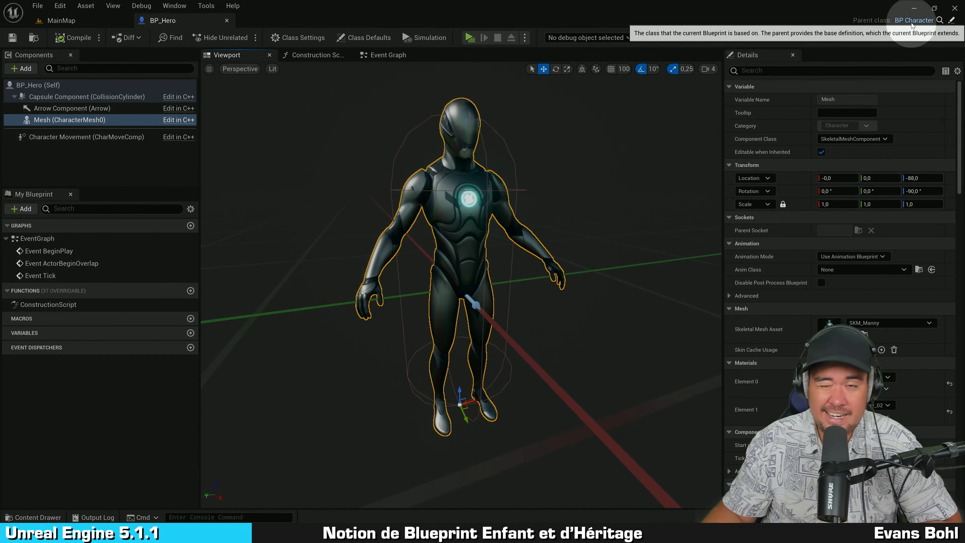
Locate the parent class BP_Character in the content drawer, then open its Blueprint and close it again.
{"action": "left_click", "coordinate": [940, 22]}
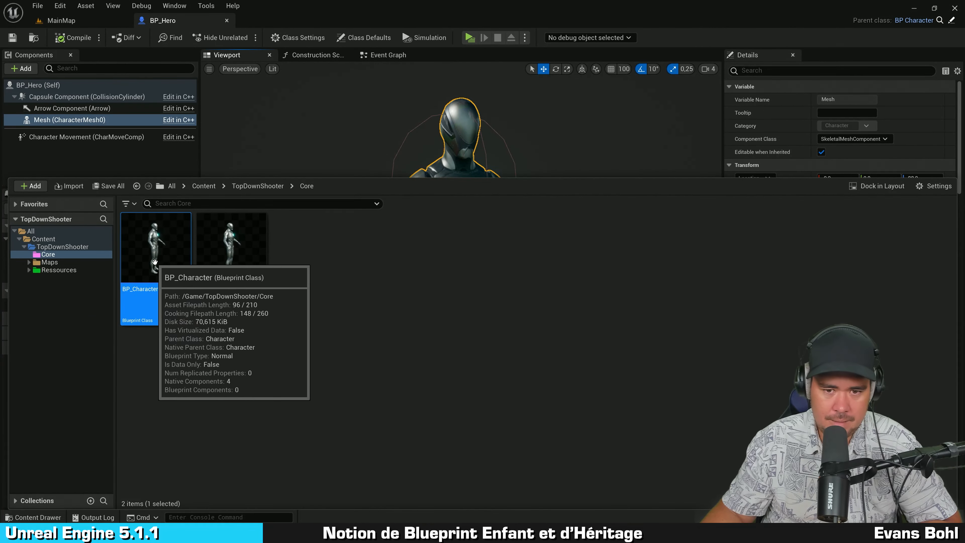
{"action": "left_click", "coordinate": [306, 117]}
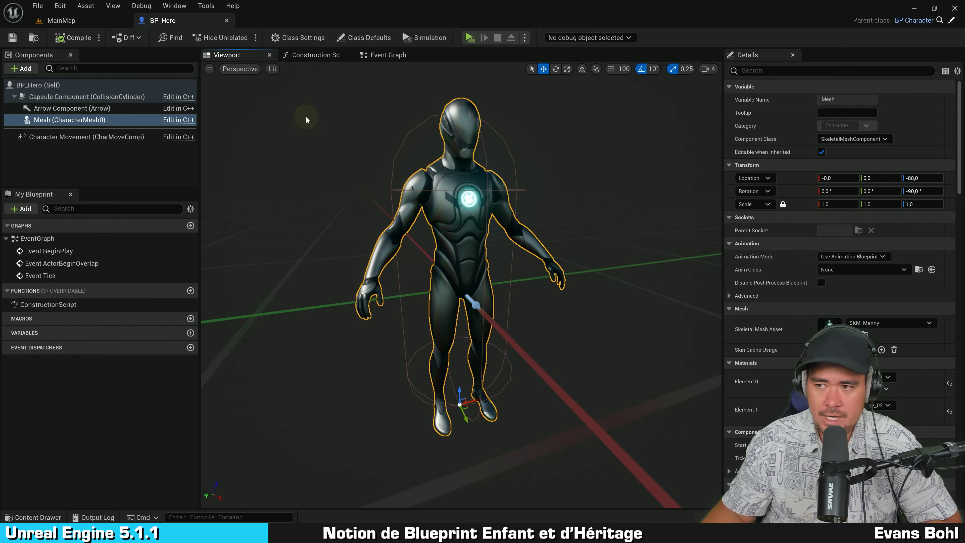
{"action": "left_click", "coordinate": [952, 21]}
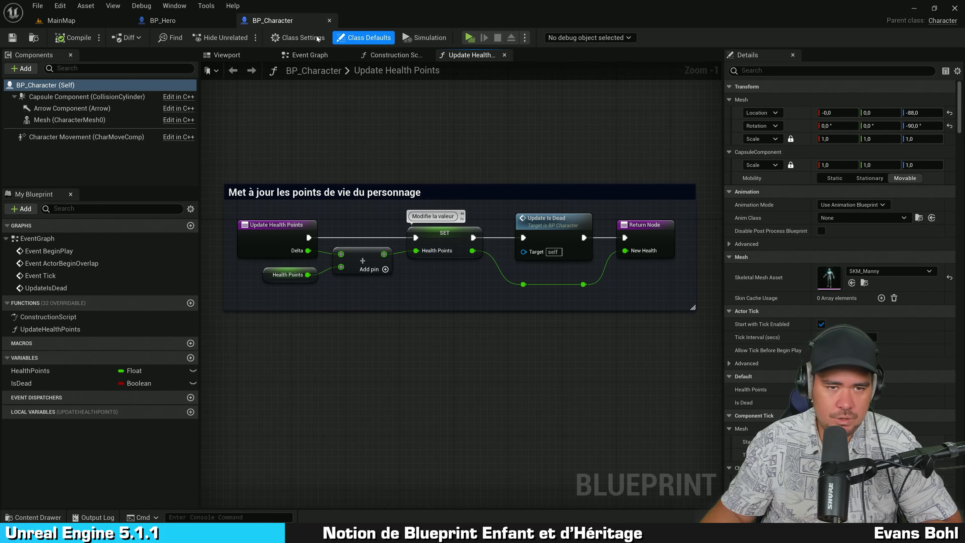
{"action": "left_click", "coordinate": [330, 20]}
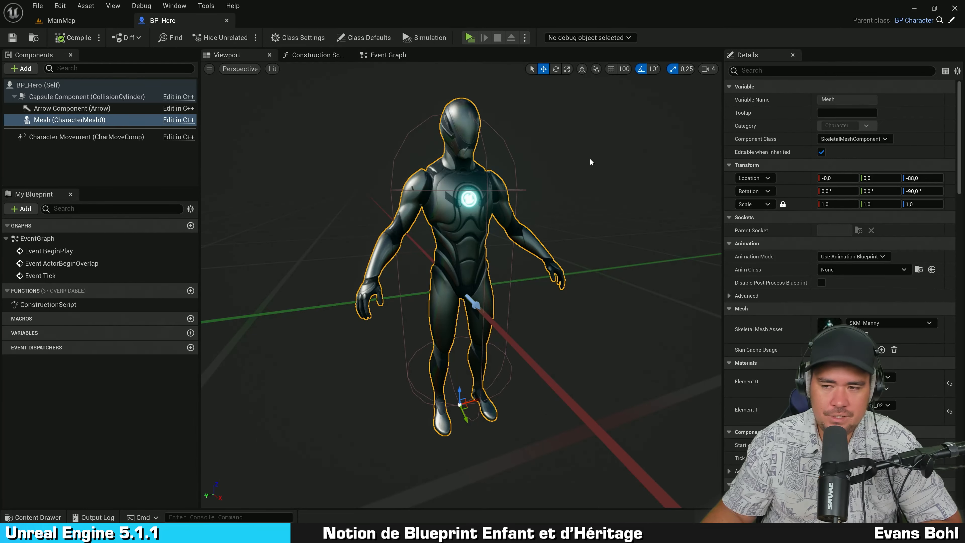
Enable the display of inherited variables in BP_Hero's Blueprint member list.
{"action": "scroll", "coordinate": [591, 159], "scroll_direction": "down", "scroll_amount": 3}
{"action": "mouse_move", "coordinate": [516, 165]}
{"action": "left_mouse_down"}
{"action": "mouse_move", "coordinate": [674, 161]}
{"action": "mouse_move", "coordinate": [505, 170]}
{"action": "left_mouse_up"}
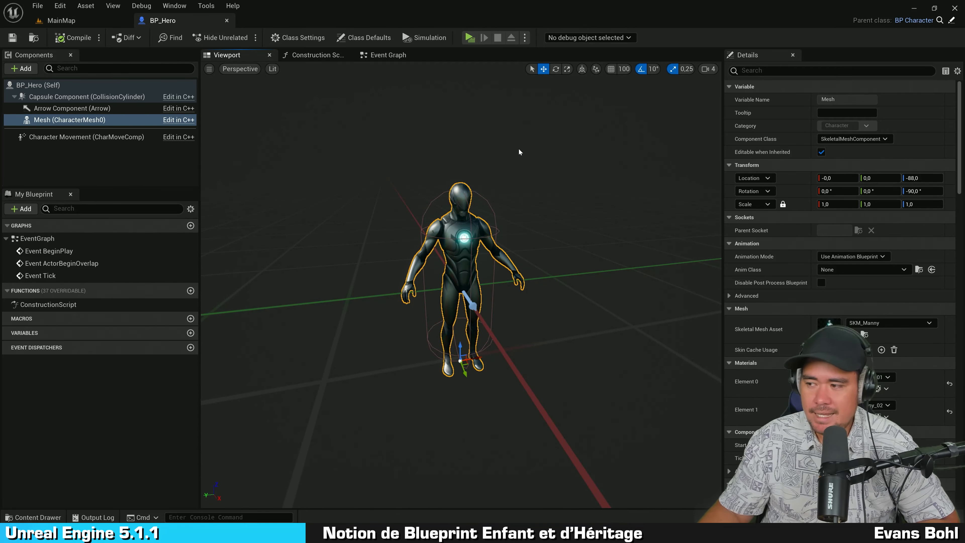
{"action": "scroll", "coordinate": [523, 249], "scroll_direction": "up", "scroll_amount": 3}
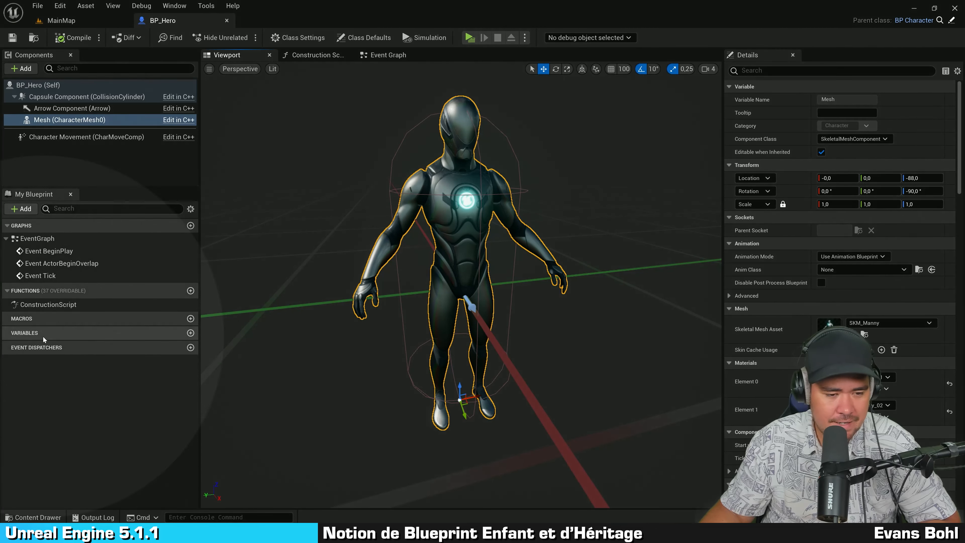
{"action": "left_click", "coordinate": [43, 336]}
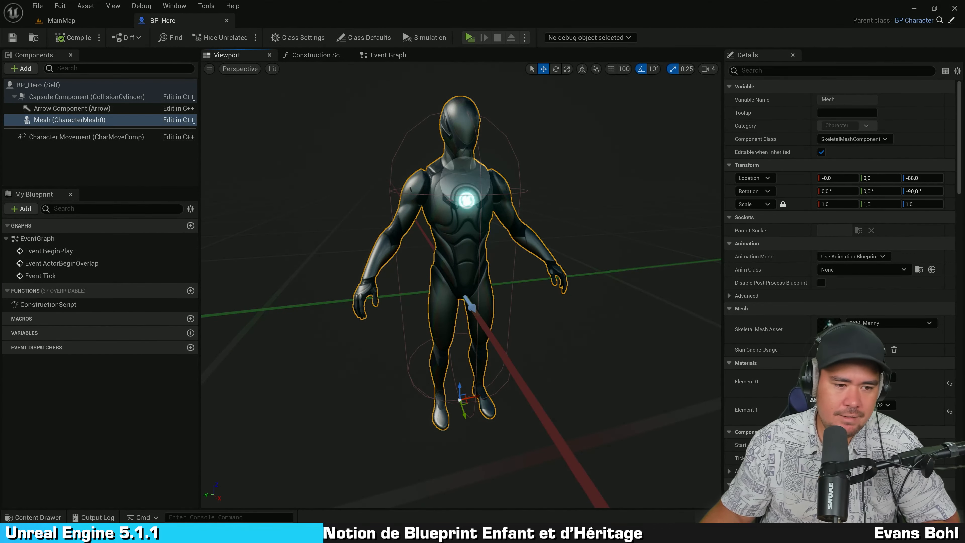
{"action": "left_click", "coordinate": [25, 338]}
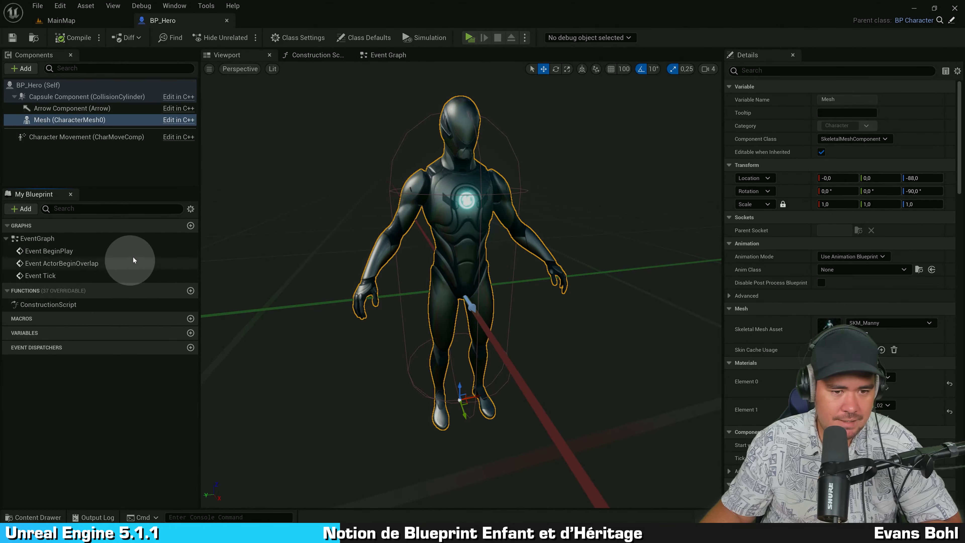
{"action": "left_click", "coordinate": [190, 210]}
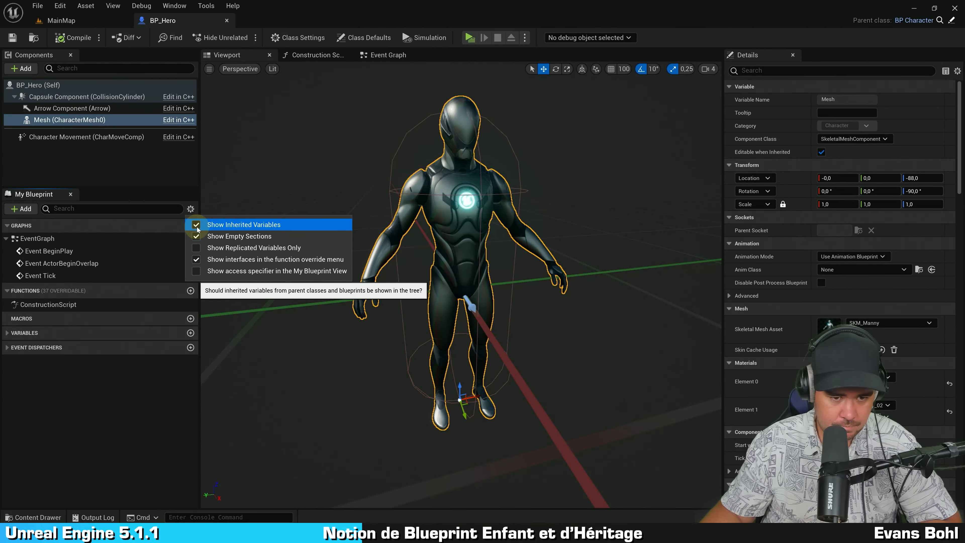
{"action": "left_click", "coordinate": [106, 370]}
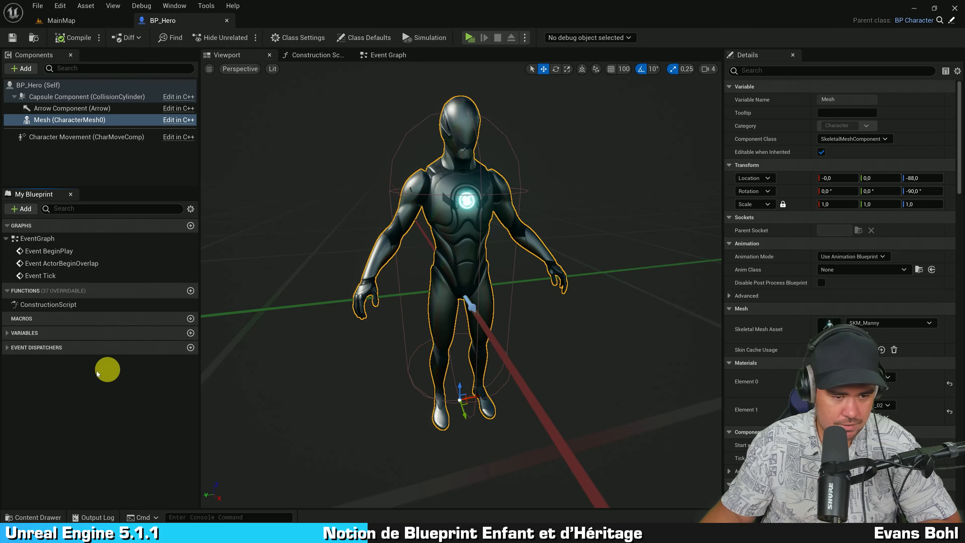
Expand BP_Hero's variables, look through the inherited Character category, and collapse that category again.
{"action": "left_click", "coordinate": [7, 334]}
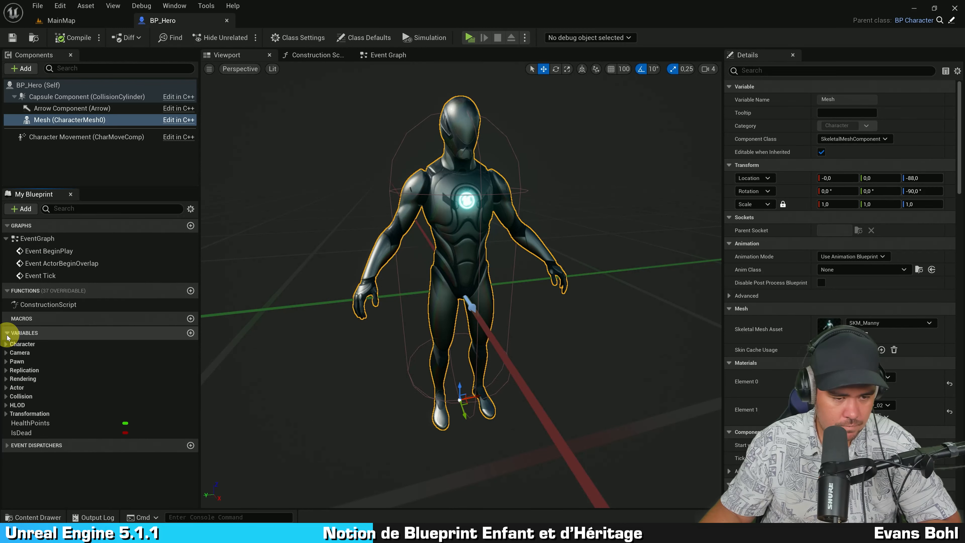
{"action": "left_click", "coordinate": [13, 346]}
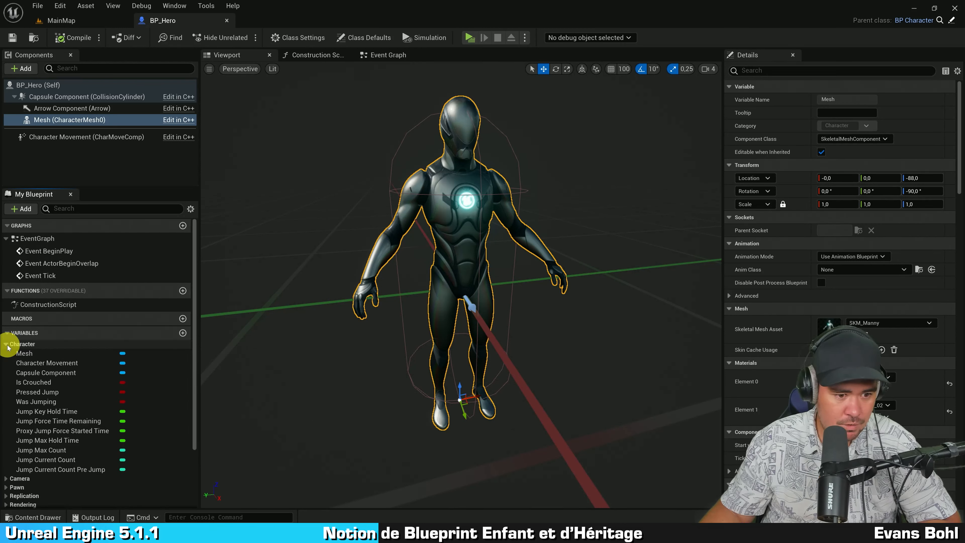
{"action": "scroll", "coordinate": [57, 380], "scroll_direction": "down", "scroll_amount": 3}
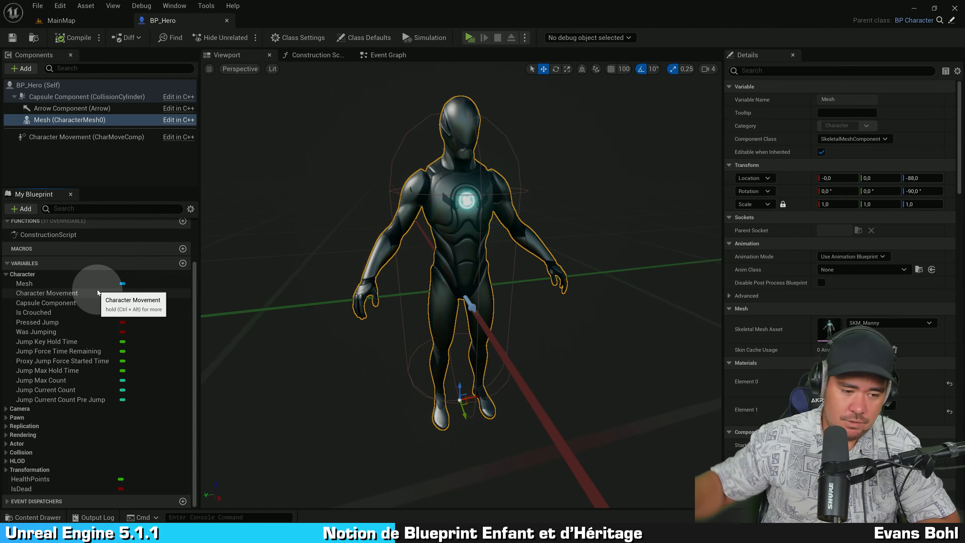
{"action": "left_click", "coordinate": [6, 275]}
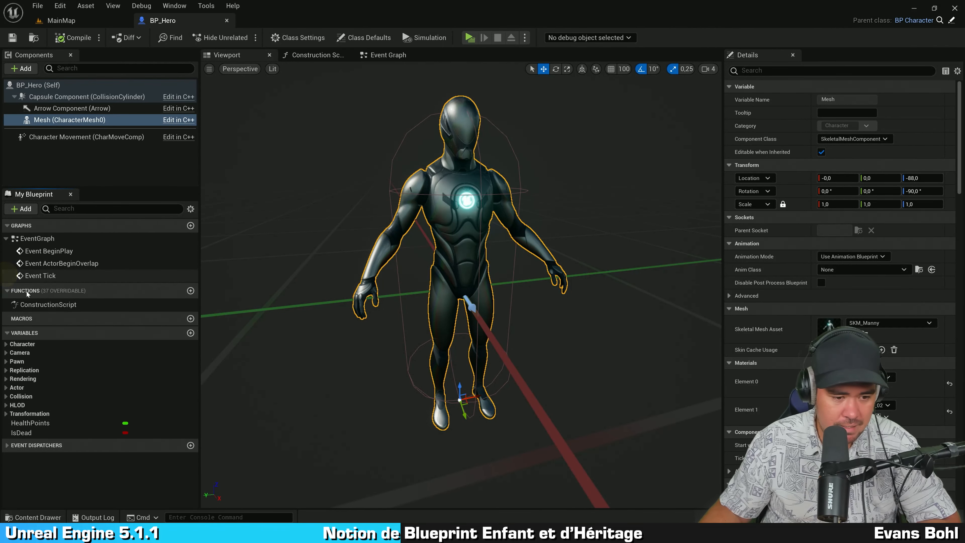
Inspect the properties and default values of the inherited HealthPoints and IsDead variables.
{"action": "left_click", "coordinate": [31, 423]}
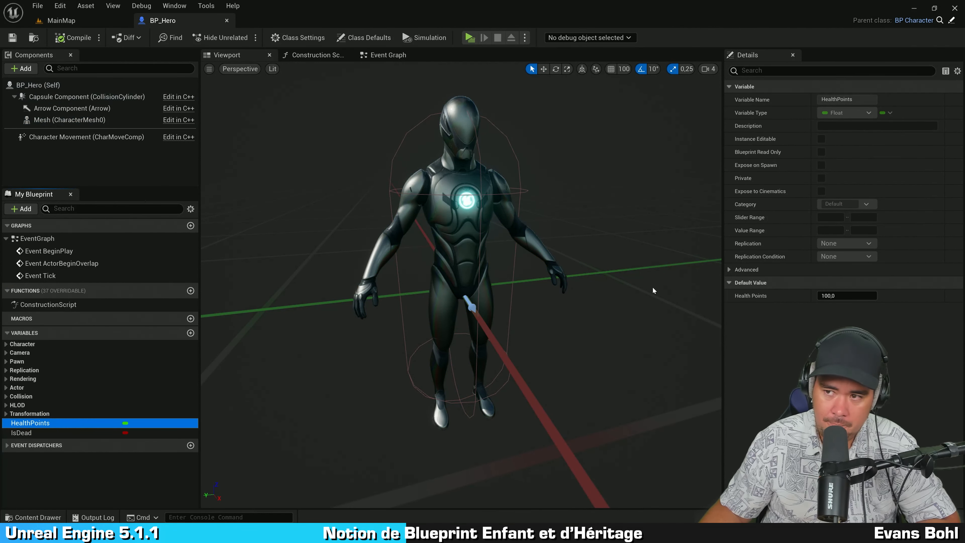
{"action": "left_click", "coordinate": [26, 435]}
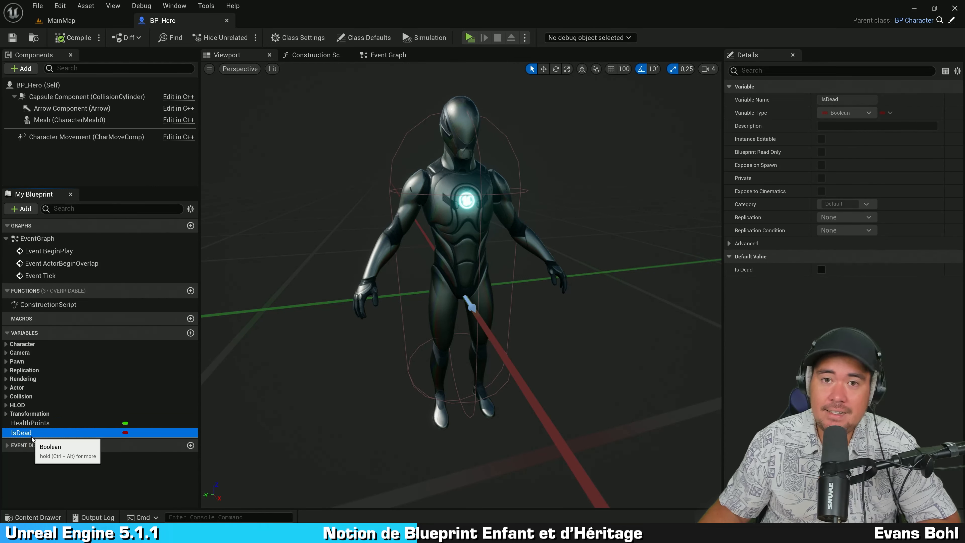
{"action": "left_click", "coordinate": [53, 424]}
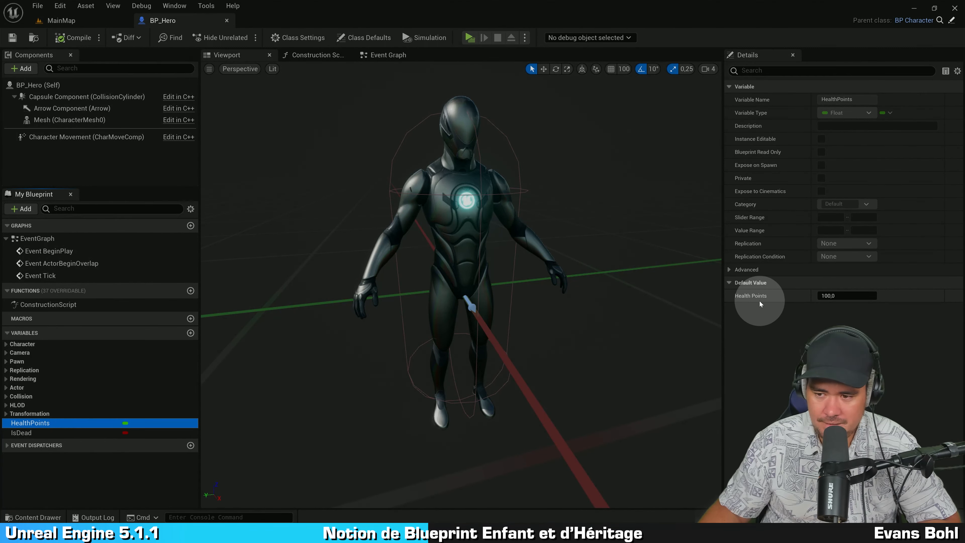
{"action": "left_click", "coordinate": [840, 295]}
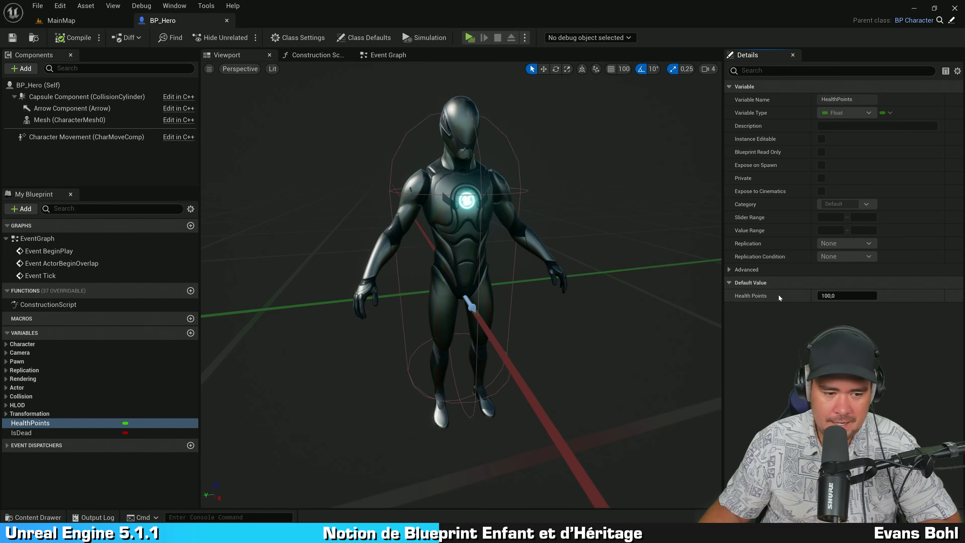
Disable the display of inherited variables in BP_Hero's Blueprint member list.
{"action": "left_click", "coordinate": [191, 209]}
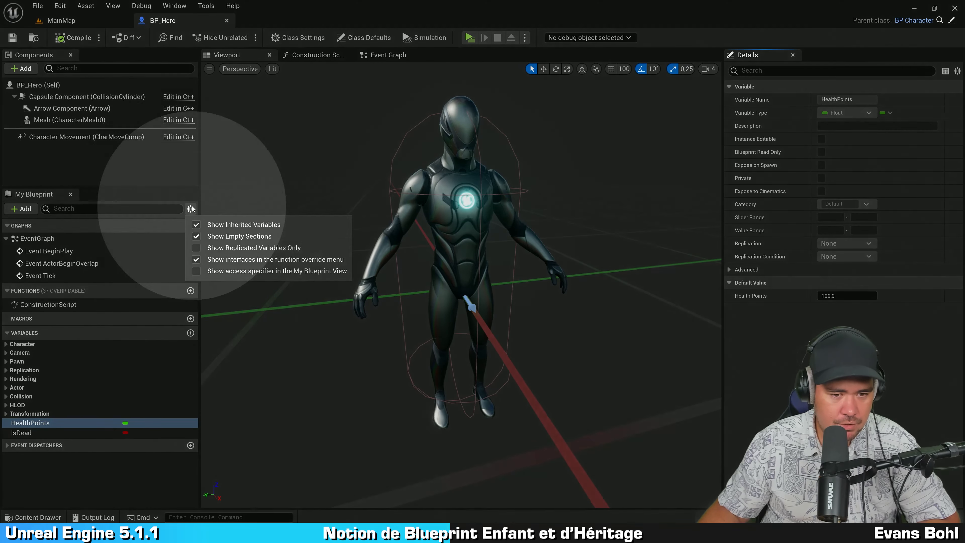
{"action": "left_click", "coordinate": [197, 225]}
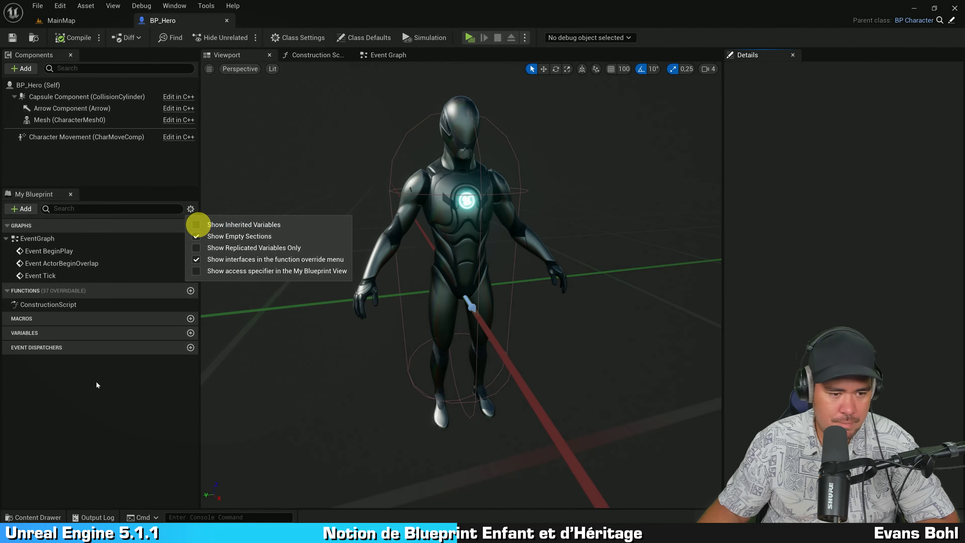
{"action": "left_click", "coordinate": [79, 433]}
{"action": "left_click", "coordinate": [333, 205]}
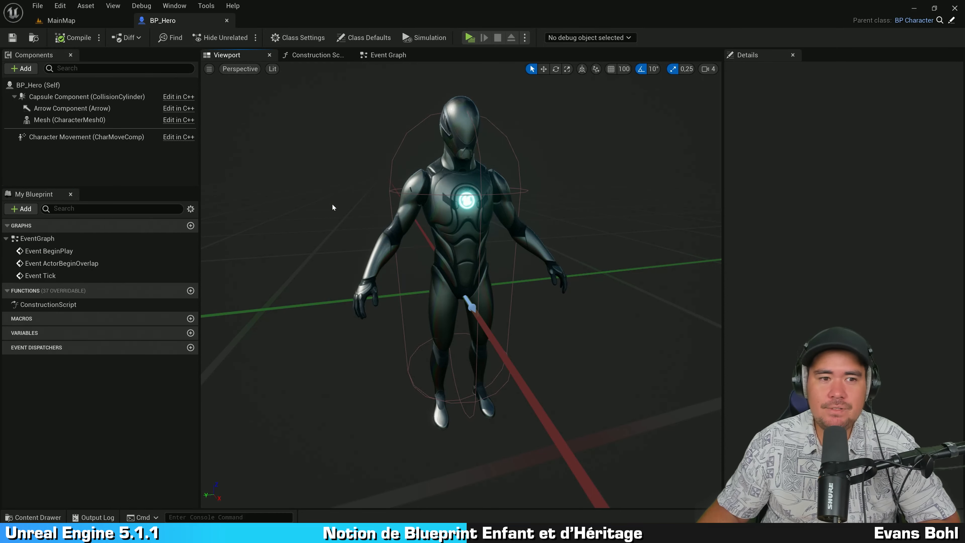
Open BP_Hero's Event Graph and move the Parent: ActorBeginOverlap node clear of its overlapping event node.
{"action": "left_click", "coordinate": [399, 57]}
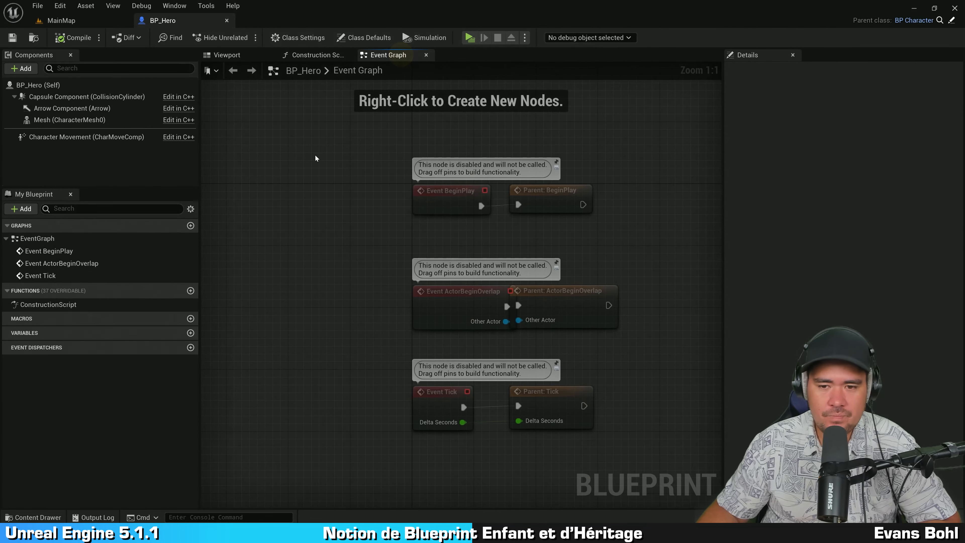
{"action": "left_click", "coordinate": [302, 168]}
{"action": "right_click_drag", "start_coordinate": [639, 231], "coordinate": [496, 194]}
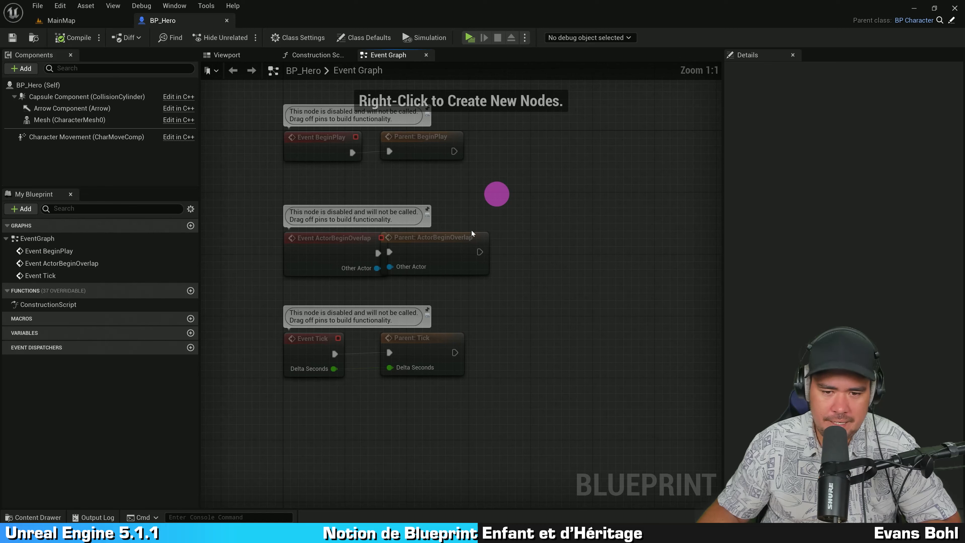
{"action": "left_click_drag", "start_coordinate": [444, 248], "coordinate": [491, 251]}
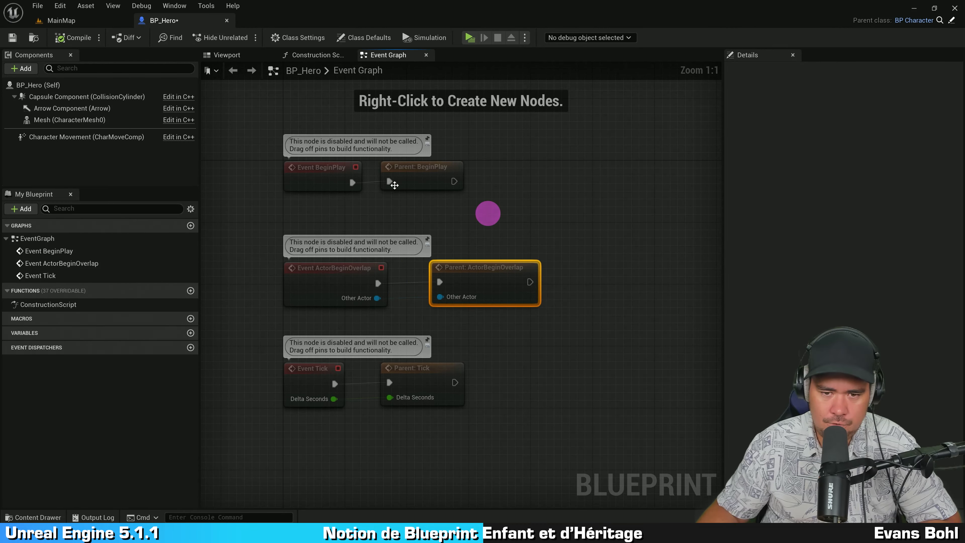
Inspect BP_Hero's parent call nodes and move the Parent: BeginPlay node slightly lower beside Event BeginPlay.
{"action": "scroll", "coordinate": [379, 122], "scroll_direction": "up", "scroll_amount": 7}
{"action": "left_click", "coordinate": [463, 159]}
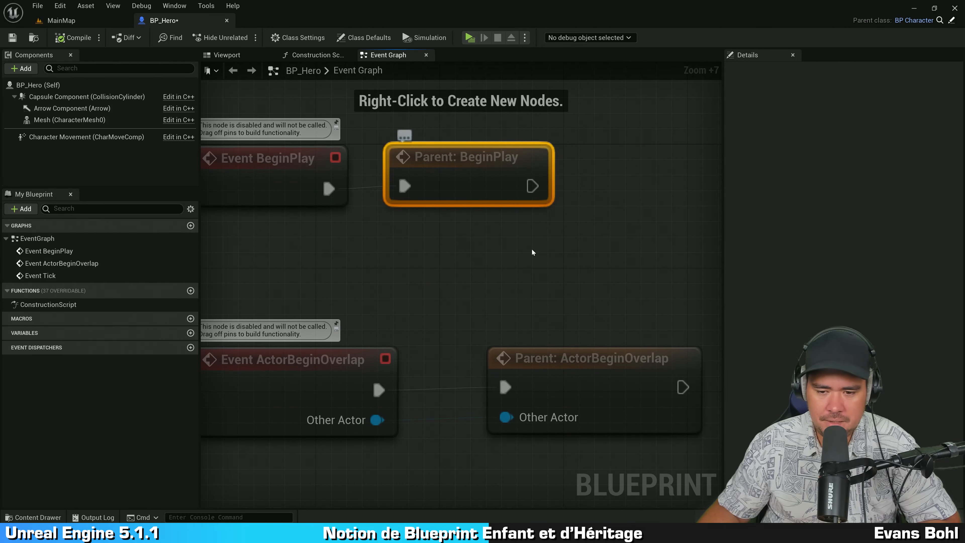
{"action": "right_click_drag", "start_coordinate": [548, 276], "coordinate": [533, 102]}
{"action": "left_click", "coordinate": [581, 192]}
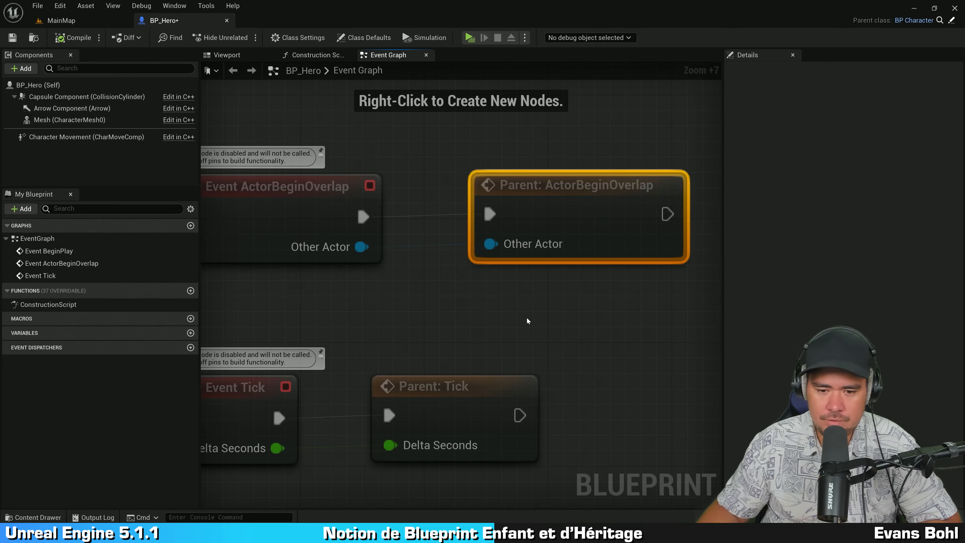
{"action": "right_click_drag", "start_coordinate": [528, 319], "coordinate": [619, 480]}
{"action": "left_click", "coordinate": [523, 255]}
{"action": "scroll", "coordinate": [584, 338], "scroll_direction": "down", "scroll_amount": 3}
{"action": "right_click_drag", "start_coordinate": [595, 338], "coordinate": [555, 376]}
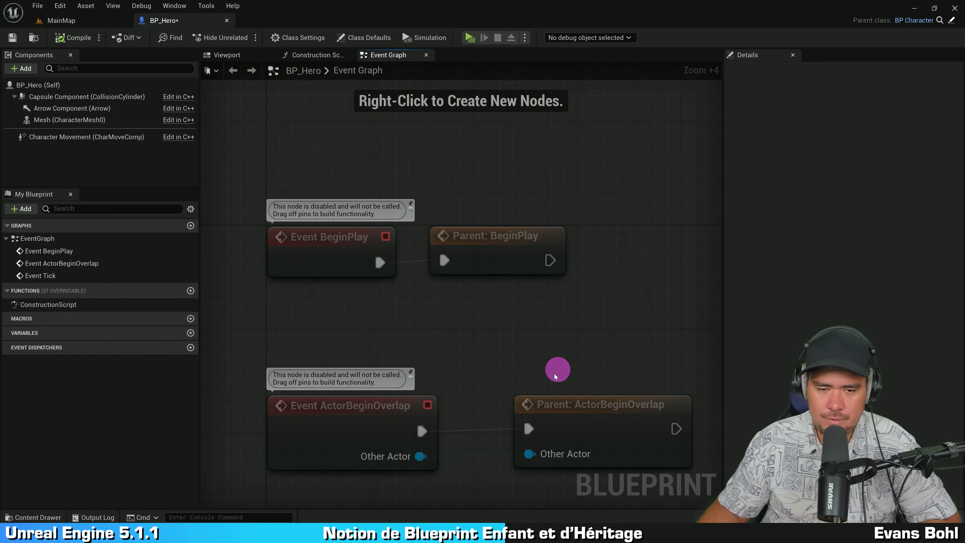
{"action": "mouse_move", "coordinate": [495, 254]}
{"action": "left_mouse_down"}
{"action": "mouse_move", "coordinate": [506, 252]}
{"action": "mouse_move", "coordinate": [518, 267]}
{"action": "mouse_move", "coordinate": [516, 254]}
{"action": "mouse_move", "coordinate": [493, 253]}
{"action": "left_mouse_up"}
{"action": "left_click", "coordinate": [325, 255]}
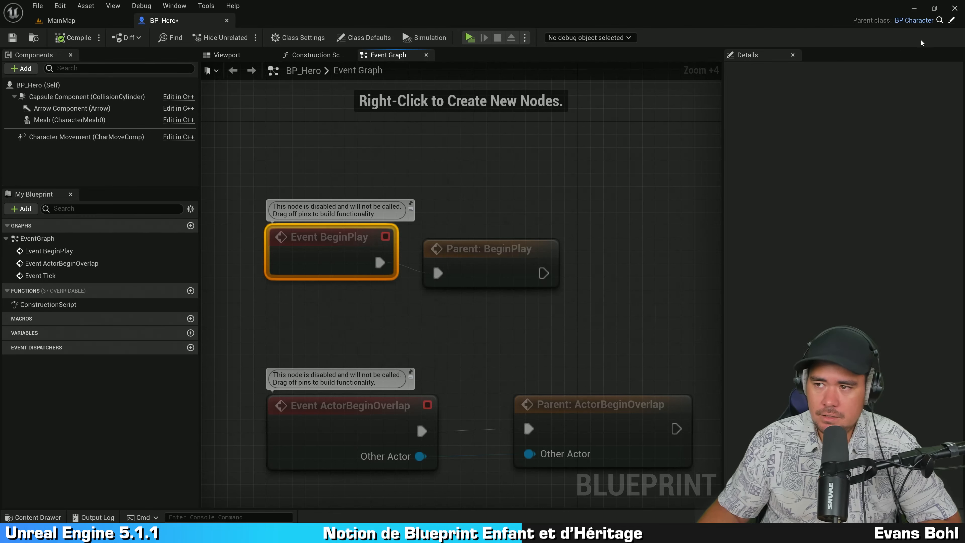
Open the parent Blueprint BP_Character and bring up the default event nodes in its Event Graph.
{"action": "left_click", "coordinate": [914, 20]}
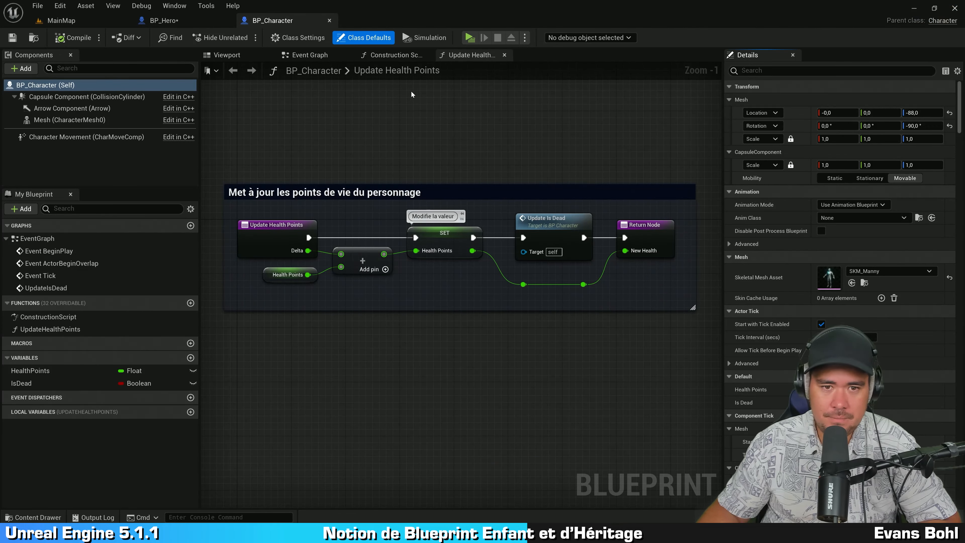
{"action": "left_click", "coordinate": [309, 55]}
{"action": "scroll", "coordinate": [299, 165], "scroll_direction": "down", "scroll_amount": 3}
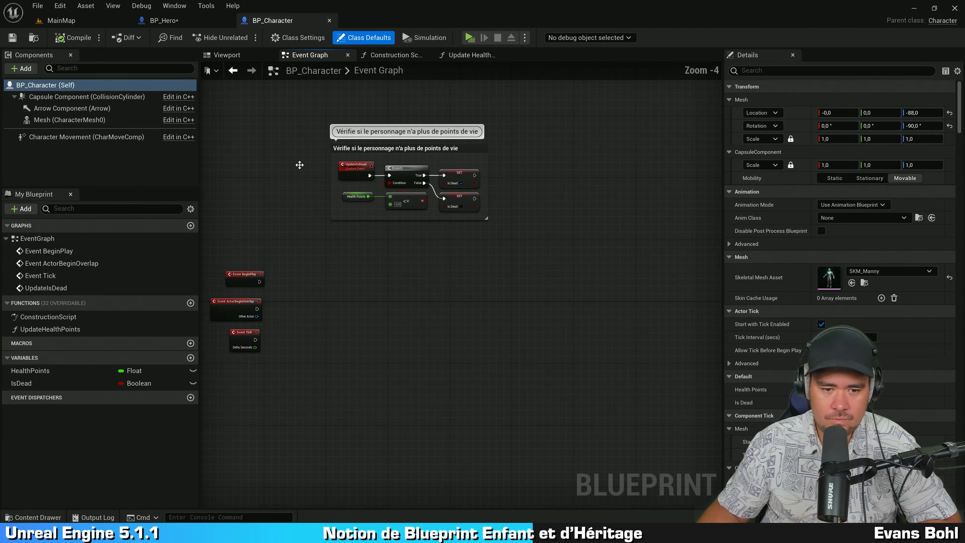
{"action": "right_click_drag", "start_coordinate": [268, 271], "coordinate": [503, 295]}
{"action": "scroll", "coordinate": [423, 224], "scroll_direction": "up", "scroll_amount": 4}
{"action": "left_click", "coordinate": [367, 189]}
{"action": "scroll", "coordinate": [451, 189], "scroll_direction": "up", "scroll_amount": 3, "text": "ctrl"}
Add a Print String with the text PARENT to Event BeginPlay in BP_Character, and compile and save the Blueprint.
{"action": "left_click_drag", "start_coordinate": [384, 308], "coordinate": [334, 173]}
{"action": "left_click_drag", "start_coordinate": [379, 174], "coordinate": [451, 174]}
{"action": "type", "text": "print"}
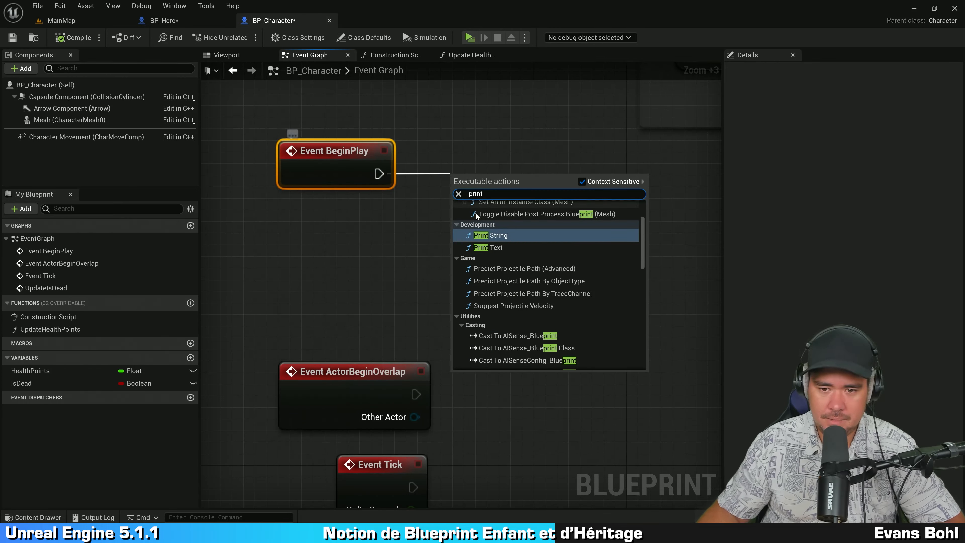
{"action": "left_click", "coordinate": [494, 235]}
{"action": "left_click_drag", "start_coordinate": [508, 179], "coordinate": [485, 168]}
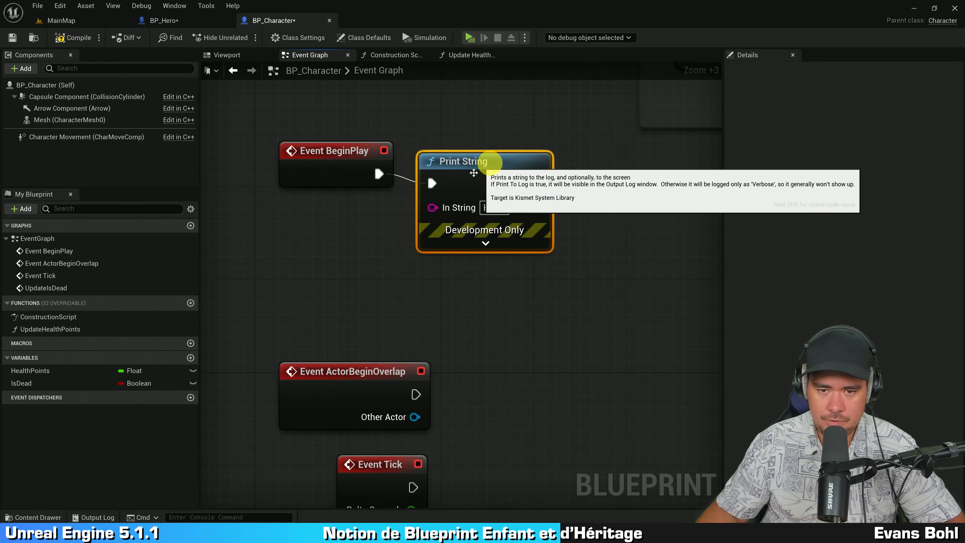
{"action": "type", "text": "PARENT"}
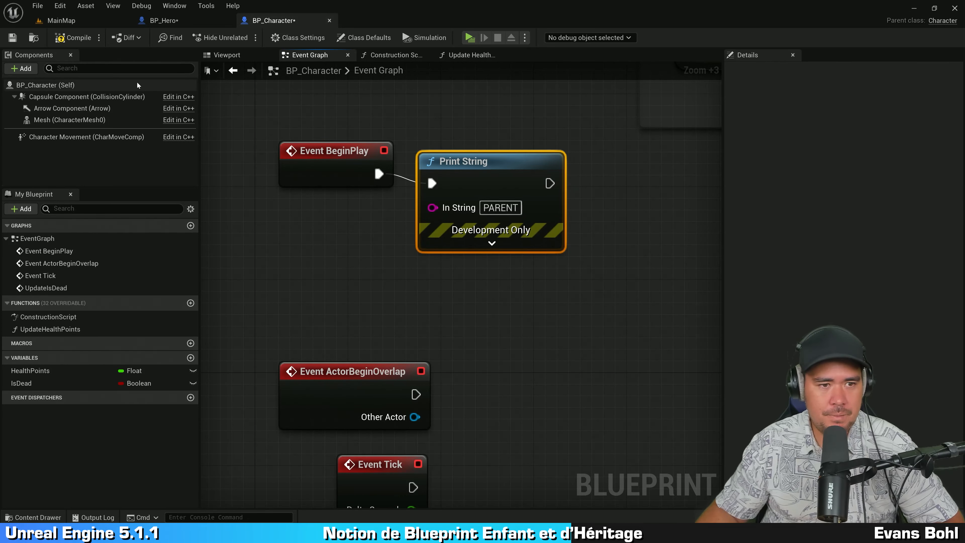
{"action": "left_click", "coordinate": [73, 37]}
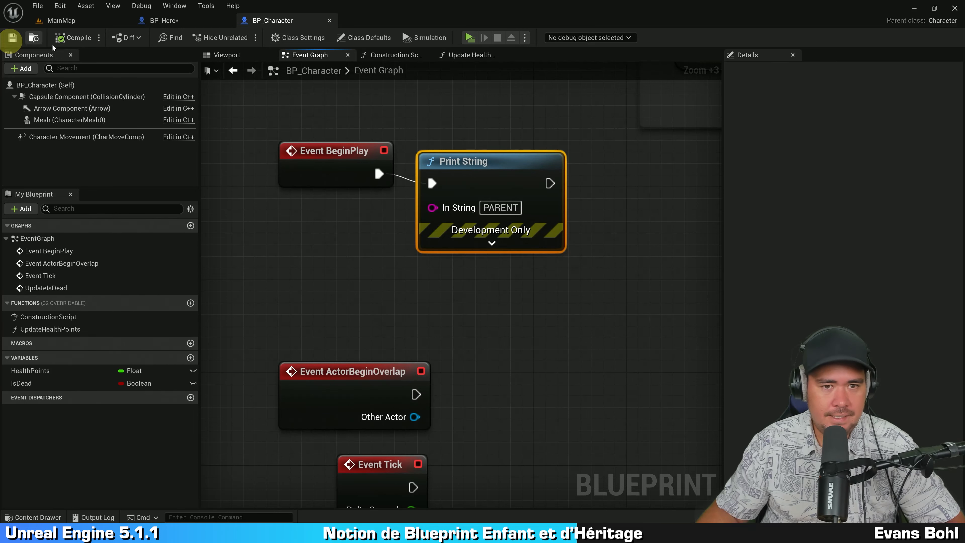
In BP_Hero's Event Graph, add a Print String node connected to the output of Parent: BeginPlay.
{"action": "left_click", "coordinate": [178, 21]}
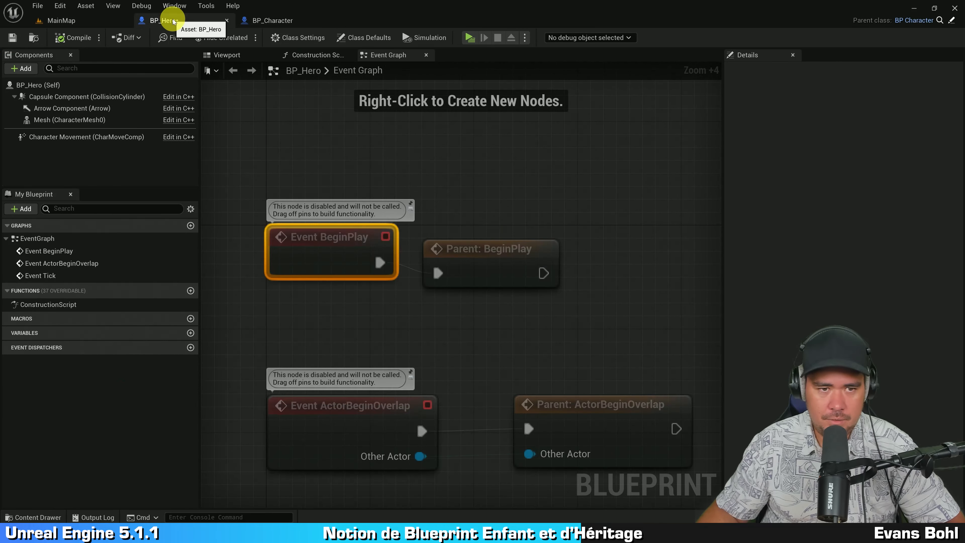
{"action": "left_click", "coordinate": [311, 100]}
{"action": "left_click", "coordinate": [516, 272]}
{"action": "right_click_drag", "start_coordinate": [593, 243], "coordinate": [528, 181]}
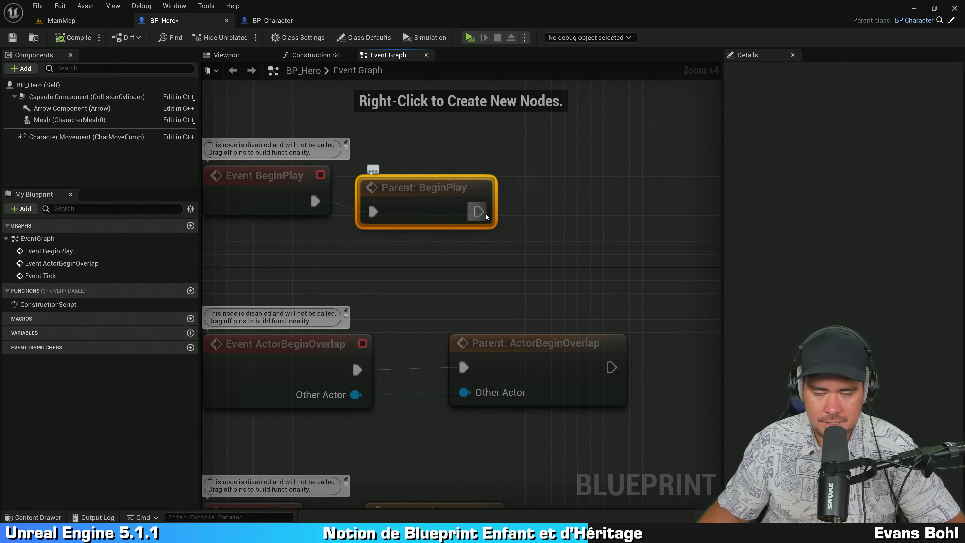
{"action": "left_click_drag", "start_coordinate": [480, 212], "coordinate": [554, 205]}
{"action": "type", "text": "p"}
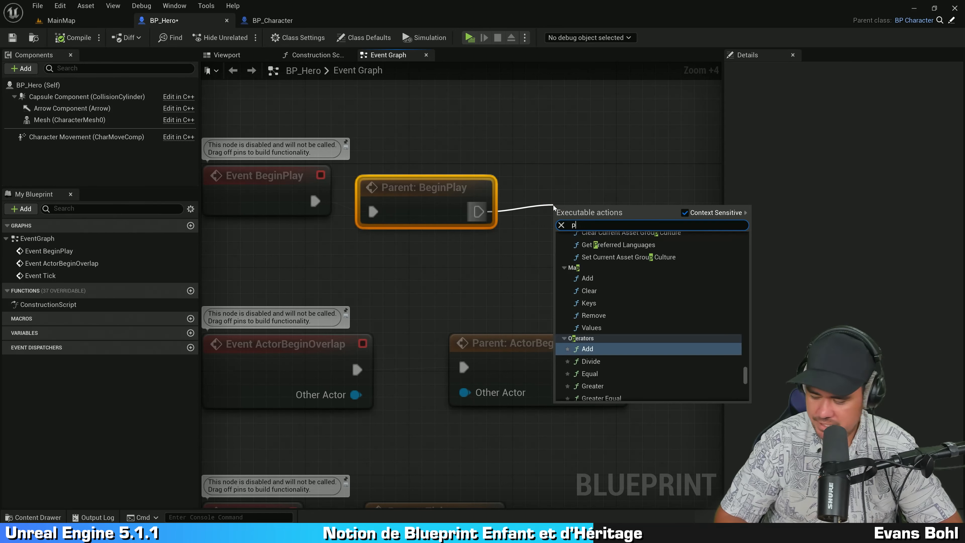
{"action": "type", "text": "rint"}
{"action": "key", "text": "Return"}
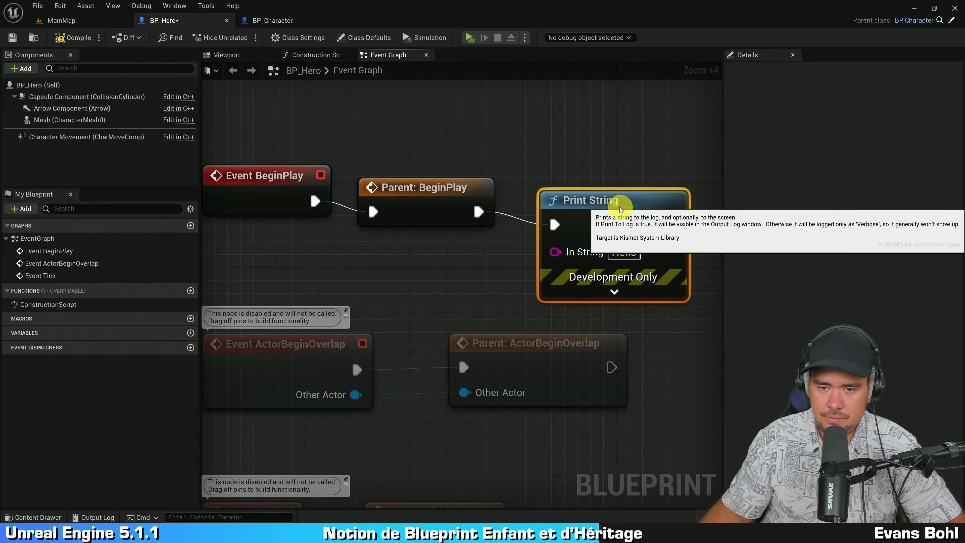
Straighten the connections between Event BeginPlay, Parent: BeginPlay and Print String, and move the three nodes slightly higher.
{"action": "left_click", "coordinate": [263, 253]}
{"action": "right_click_drag", "start_coordinate": [279, 264], "coordinate": [338, 260]}
{"action": "left_click", "coordinate": [292, 264]}
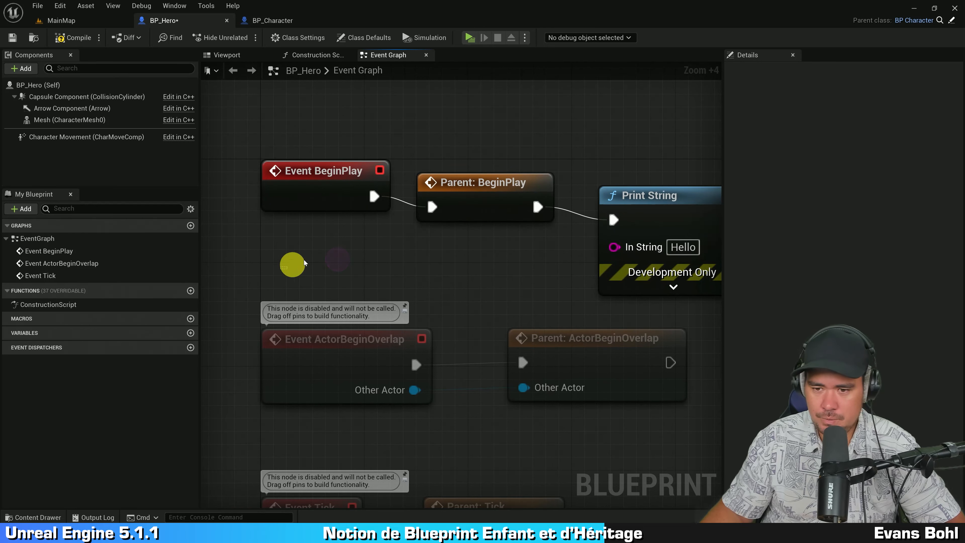
{"action": "left_click_drag", "start_coordinate": [305, 263], "coordinate": [674, 155]}
{"action": "scroll", "coordinate": [646, 145], "scroll_direction": "down", "scroll_amount": 1}
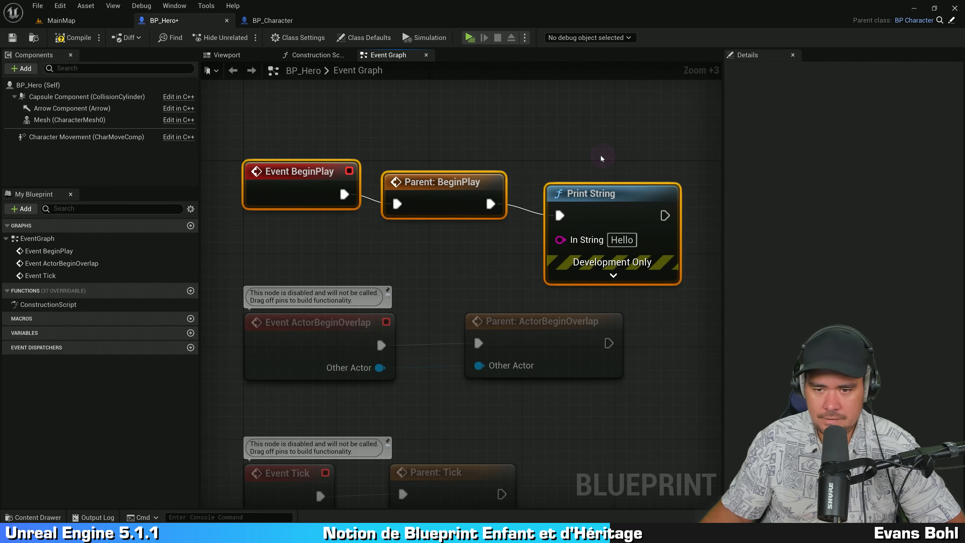
{"action": "key", "text": "q"}
{"action": "left_click_drag", "start_coordinate": [601, 193], "coordinate": [594, 148]}
{"action": "left_click", "coordinate": [507, 197]}
Set BP_Hero's Print String text to ENFANT, and compile and save the Blueprint.
{"action": "right_click_drag", "start_coordinate": [474, 252], "coordinate": [428, 263]}
{"action": "scroll", "coordinate": [490, 238], "scroll_direction": "up", "scroll_amount": 1}
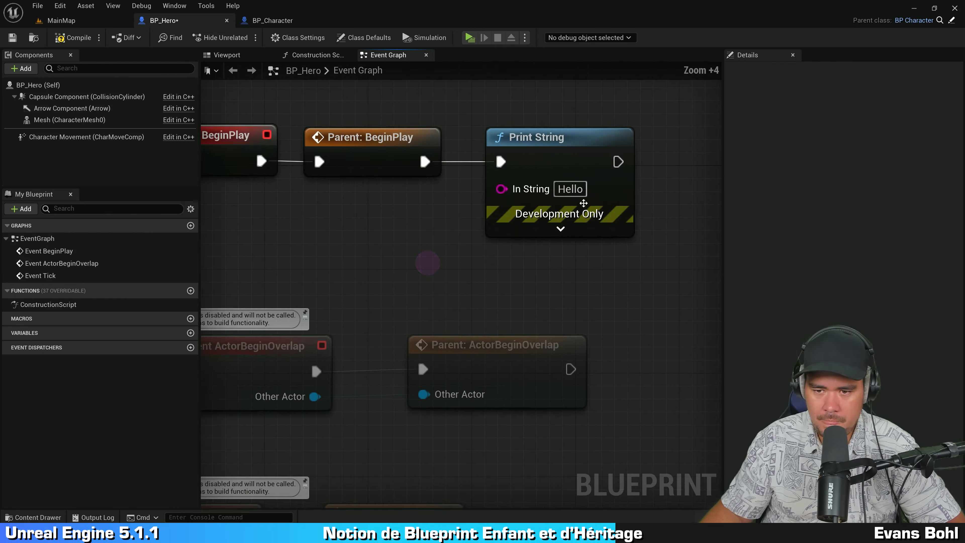
{"action": "scroll", "coordinate": [583, 203], "scroll_direction": "up", "scroll_amount": 3}
{"action": "left_click", "coordinate": [562, 187]}
{"action": "type", "text": "EN"}
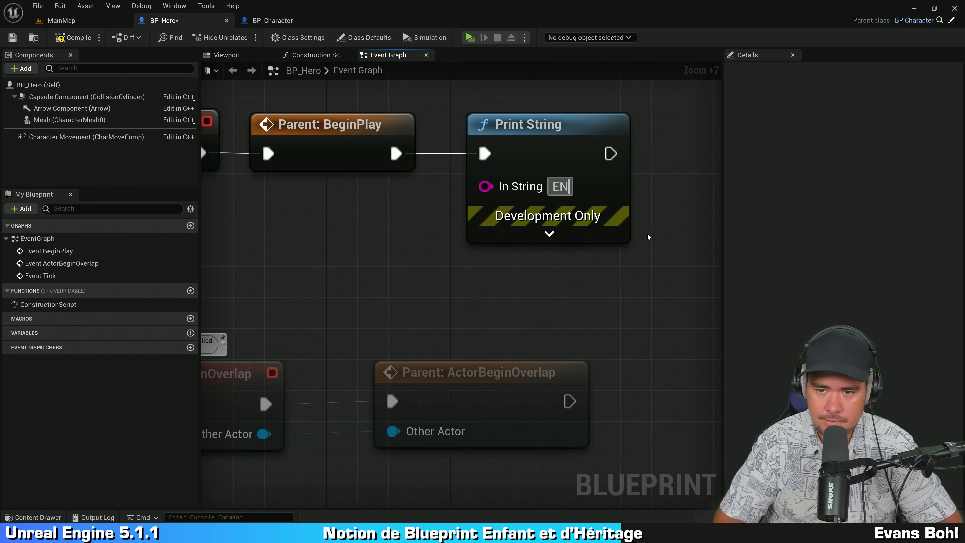
{"action": "type", "text": "FANT"}
{"action": "key", "text": "Return"}
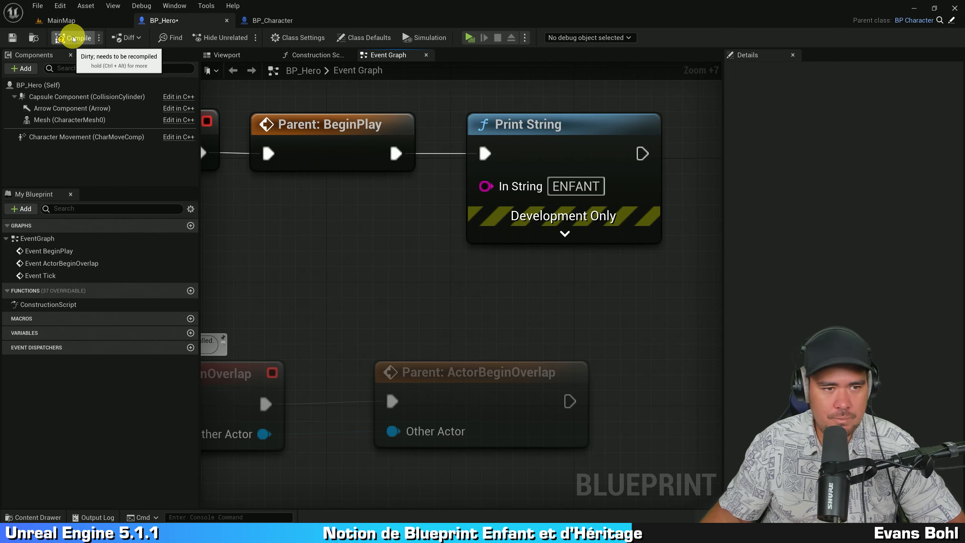
{"action": "left_click", "coordinate": [12, 37]}
Place an instance of BP_Character from the Core folder on the hexagonal floor of MainMap.
{"action": "left_click", "coordinate": [69, 23]}
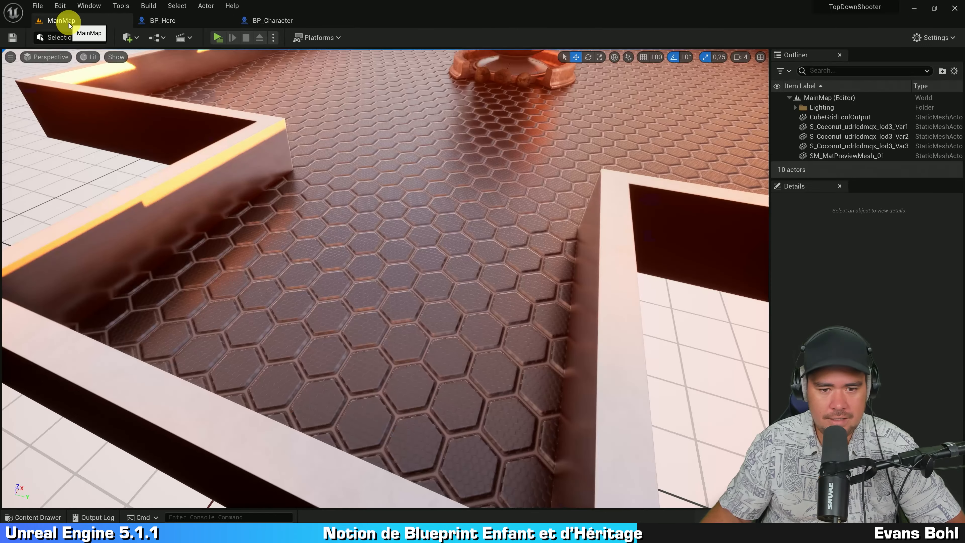
{"action": "right_click_drag", "start_coordinate": [466, 209], "coordinate": [436, 200]}
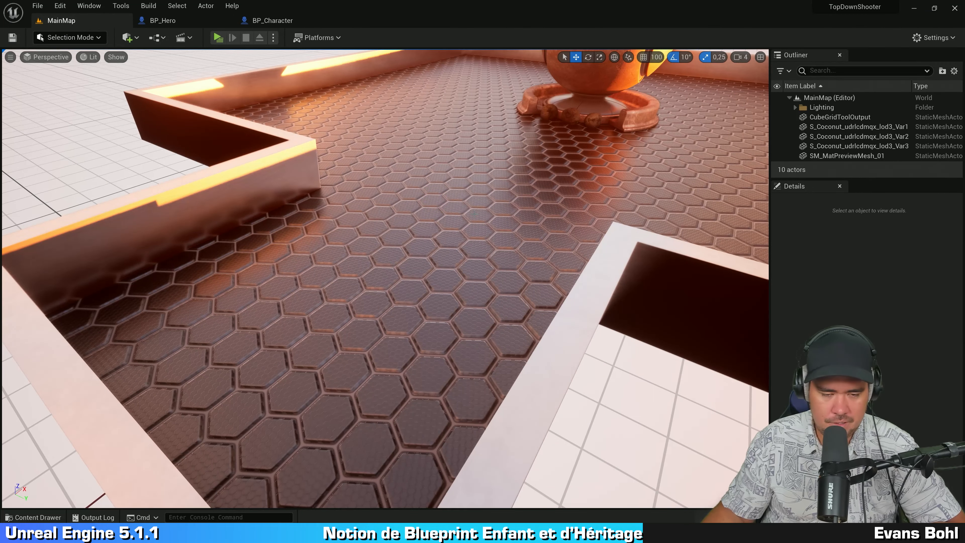
{"action": "key", "text": "ctrl+space"}
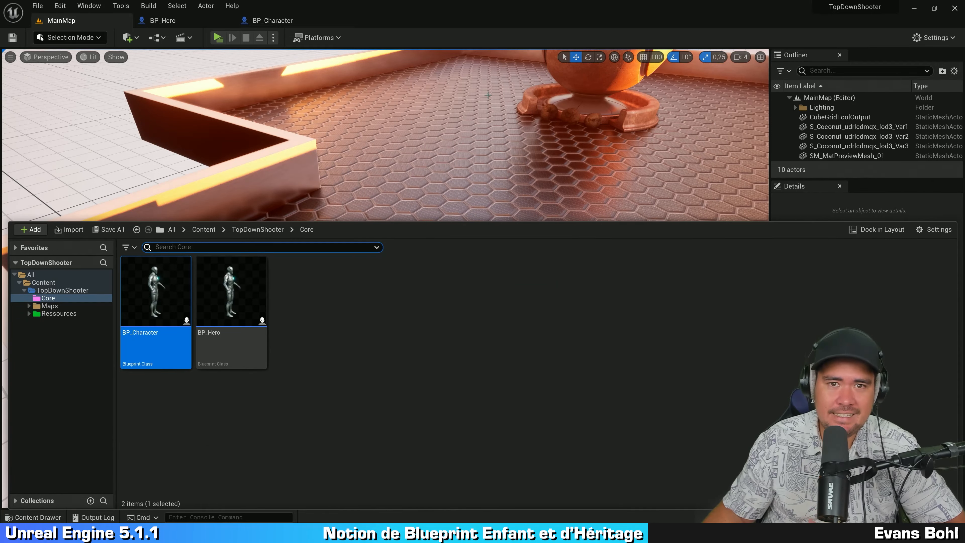
{"action": "left_click_drag", "start_coordinate": [153, 281], "coordinate": [392, 260]}
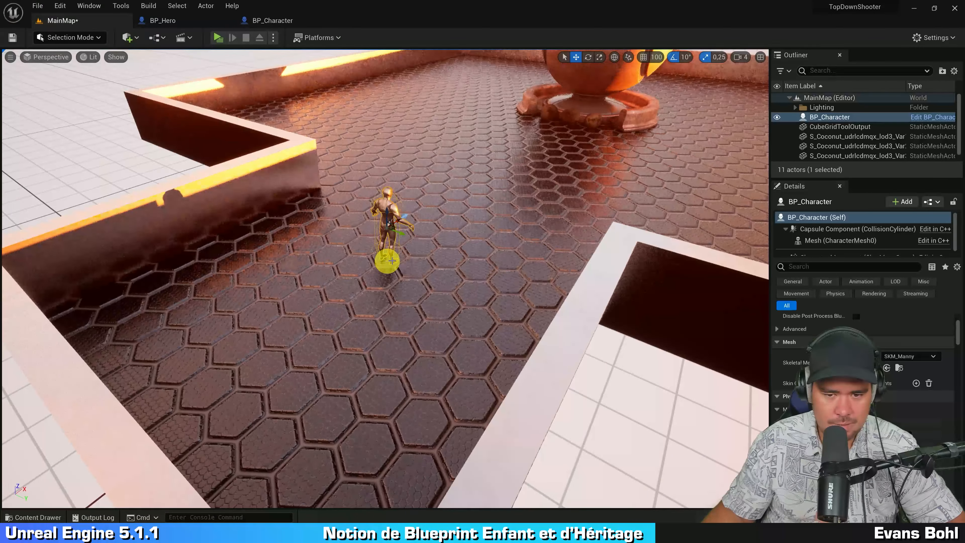
Play the level in Selected Viewport mode to check BP_Character's printed text, replay it once, and stop.
{"action": "left_click", "coordinate": [273, 37]}
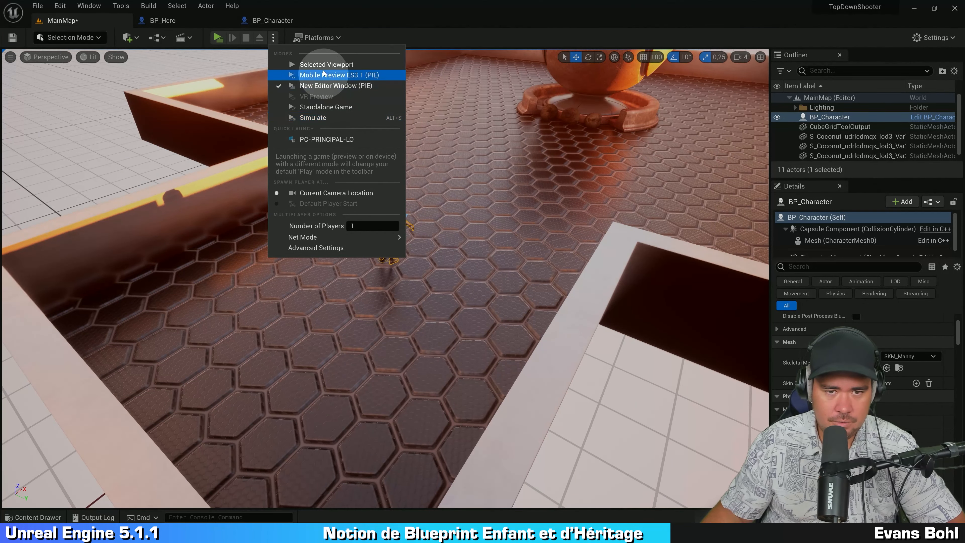
{"action": "left_click", "coordinate": [324, 67]}
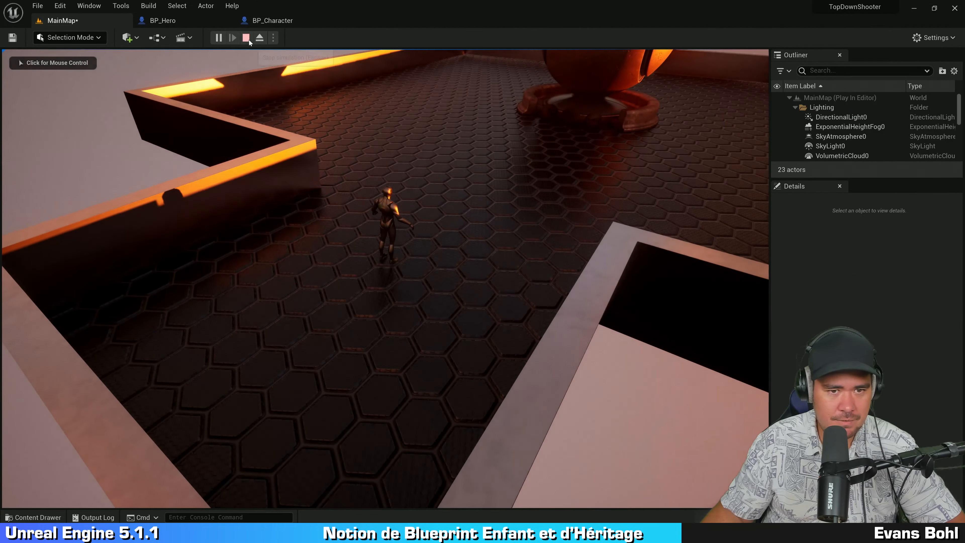
{"action": "left_click", "coordinate": [247, 38]}
{"action": "left_click", "coordinate": [215, 39]}
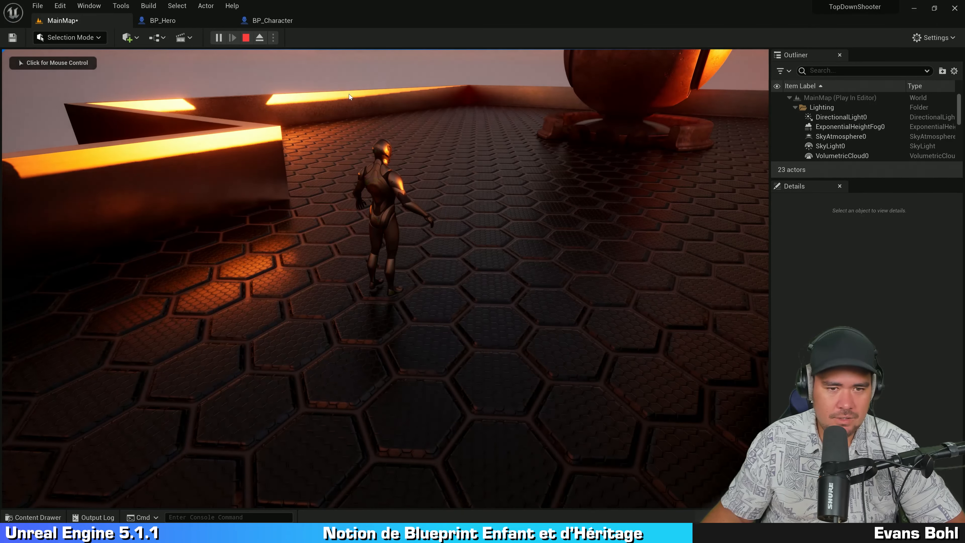
{"action": "left_click", "coordinate": [246, 37]}
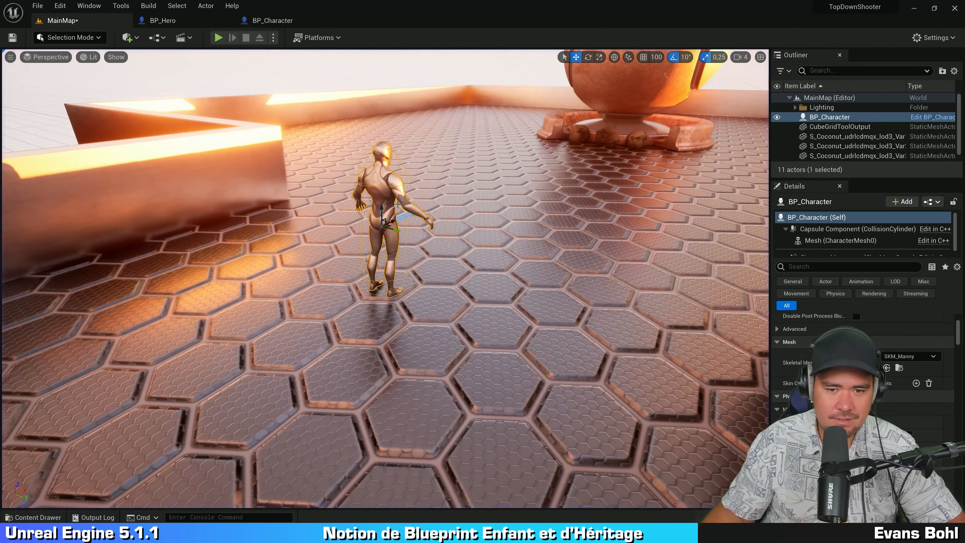
Delete BP_Character from MainMap and place an instance of BP_Hero from the Core folder on the floor.
{"action": "key", "text": "Delete"}
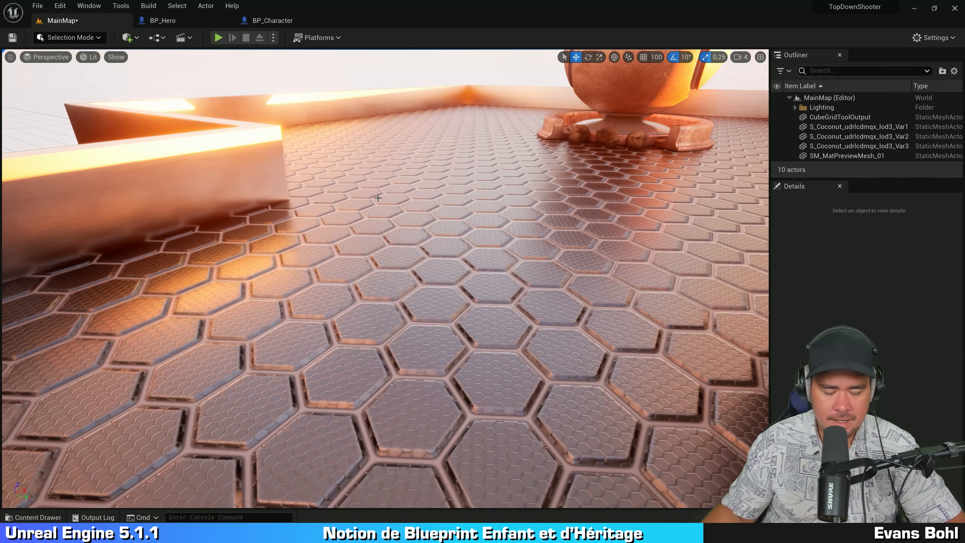
{"action": "key", "text": "ctrl+space"}
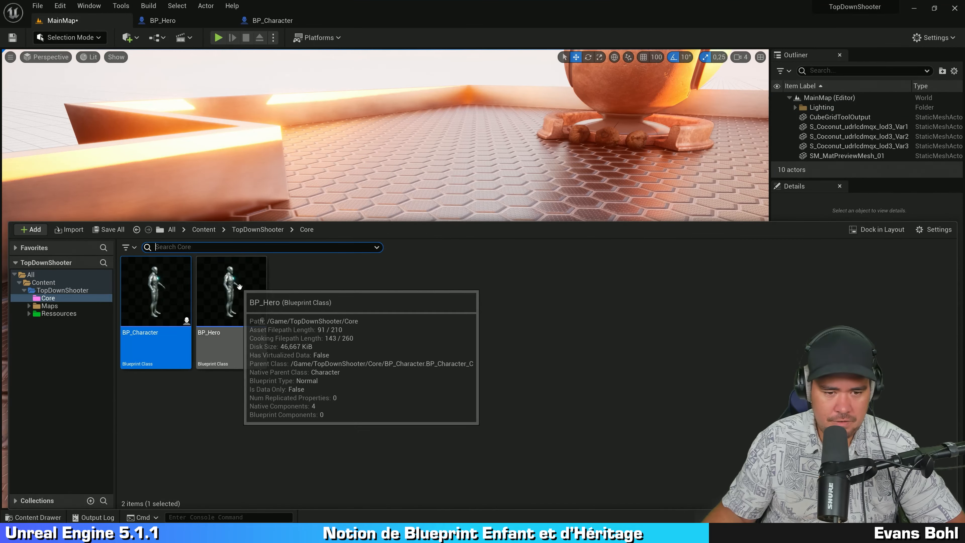
{"action": "left_click_drag", "start_coordinate": [231, 291], "coordinate": [399, 300]}
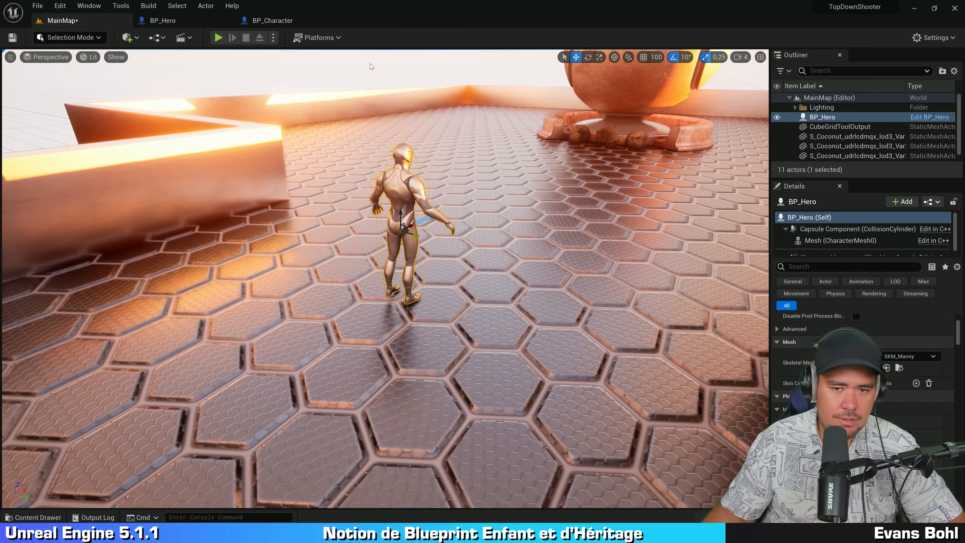
Play the level twice with BP_Hero placed to check the printed texts, stopping after each run.
{"action": "left_click", "coordinate": [218, 37]}
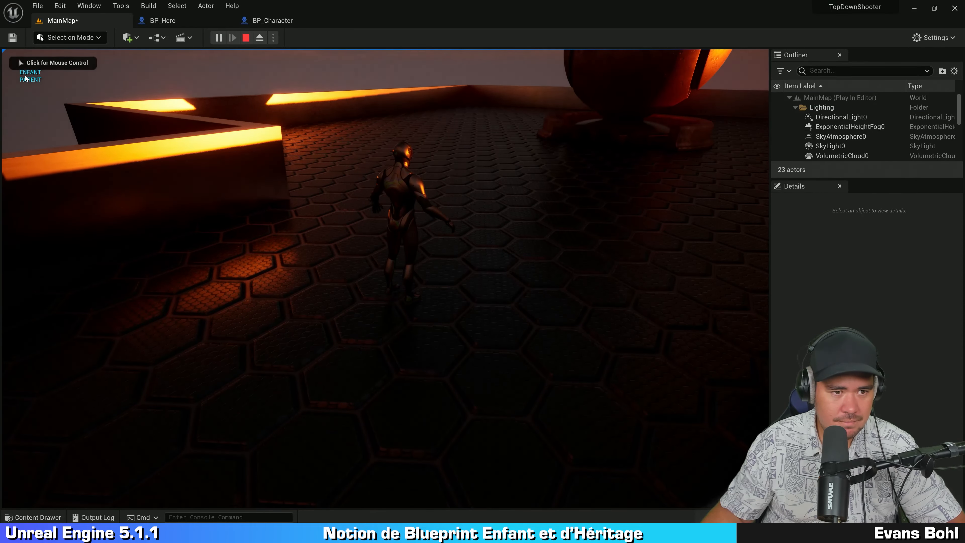
{"action": "left_click", "coordinate": [246, 38]}
{"action": "left_click", "coordinate": [218, 38]}
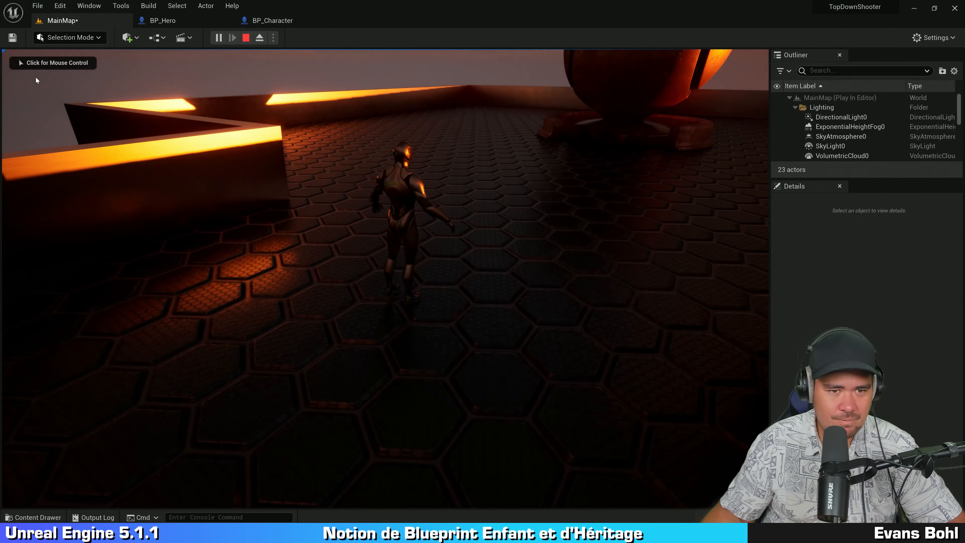
{"action": "left_click", "coordinate": [246, 38]}
Return to BP_Hero's Event Graph and examine the Parent: BeginPlay node between Event BeginPlay and Print String.
{"action": "left_click", "coordinate": [175, 22]}
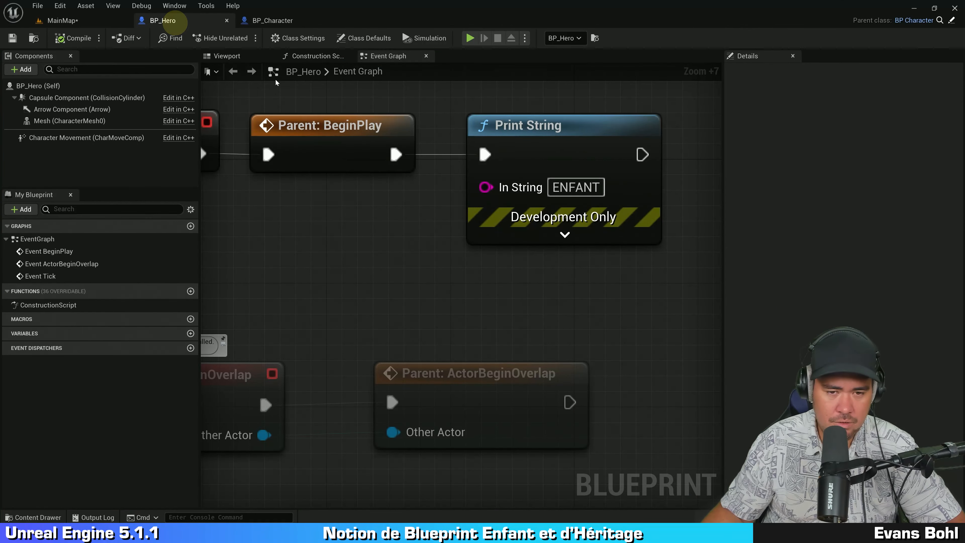
{"action": "scroll", "coordinate": [418, 205], "scroll_direction": "down", "scroll_amount": 3}
{"action": "right_click_drag", "start_coordinate": [419, 206], "coordinate": [416, 270]}
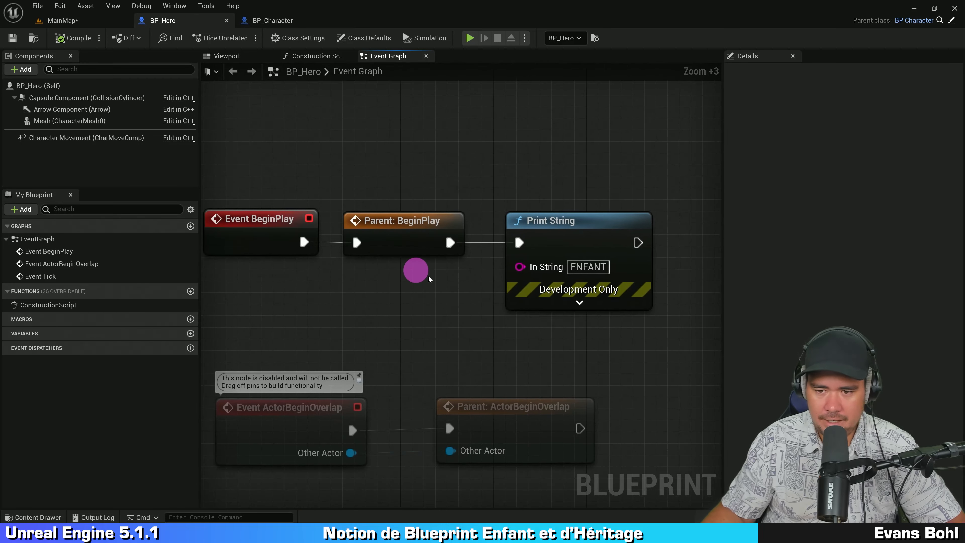
{"action": "left_click", "coordinate": [583, 235]}
{"action": "right_click_drag", "start_coordinate": [404, 229], "coordinate": [444, 189]}
{"action": "left_click", "coordinate": [438, 177]}
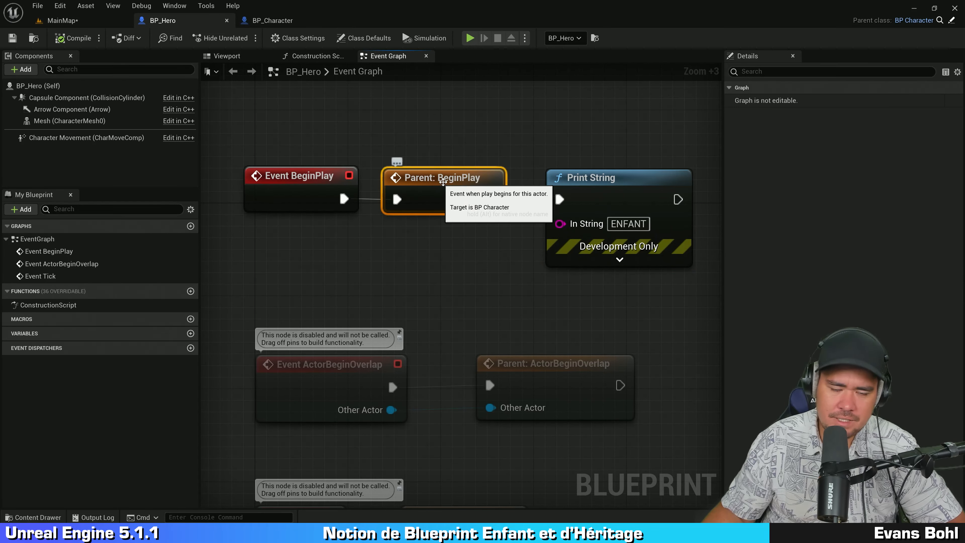
{"action": "left_click", "coordinate": [485, 105]}
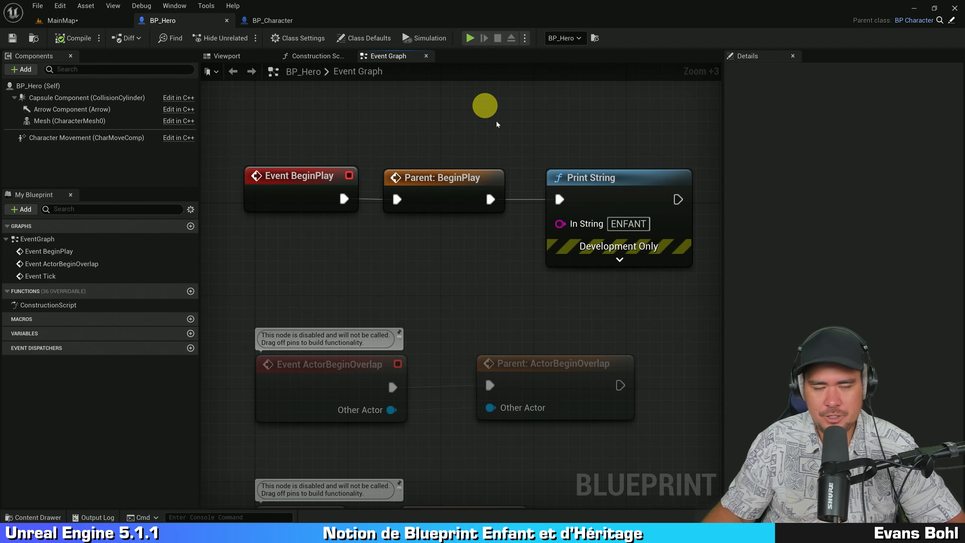
{"action": "right_click_drag", "start_coordinate": [461, 129], "coordinate": [421, 140]}
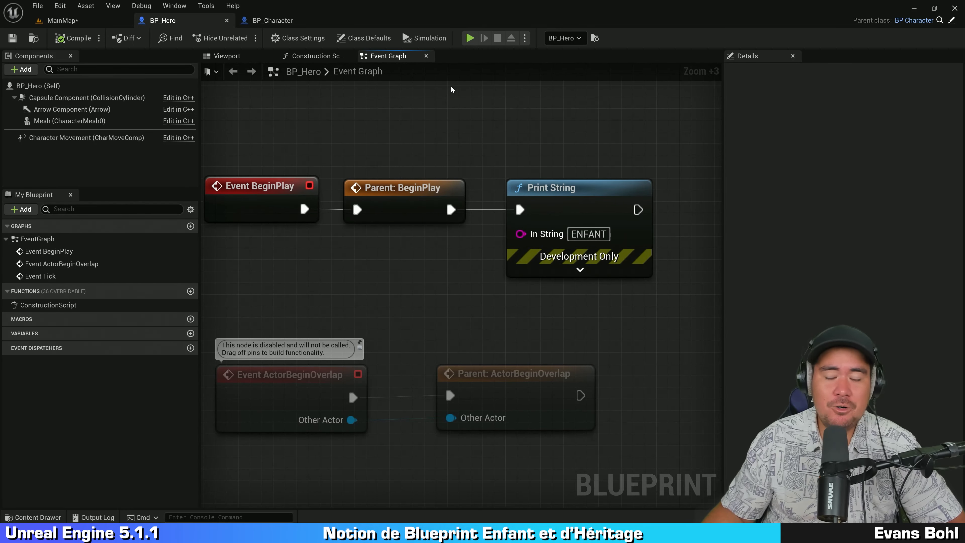
{"action": "right_click_drag", "start_coordinate": [453, 130], "coordinate": [470, 109]}
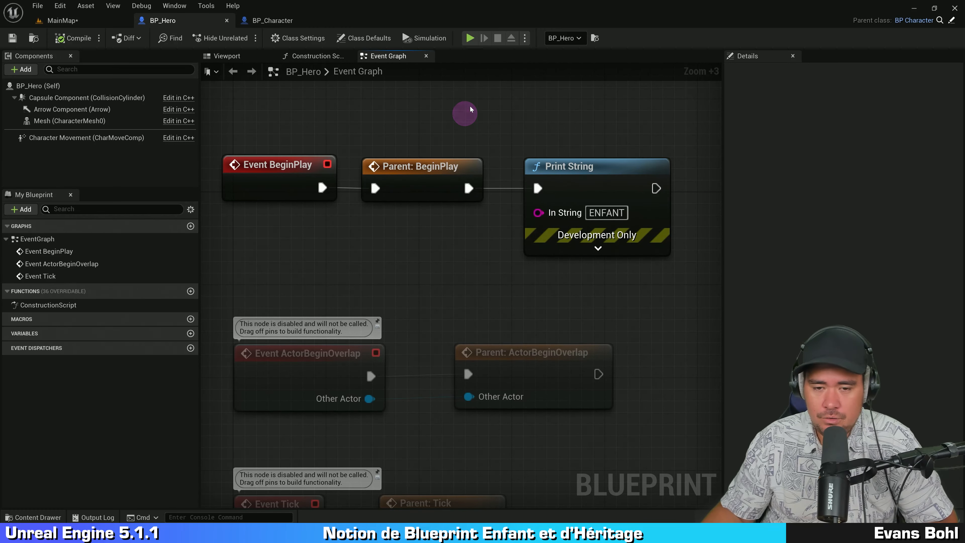
Connect Event BeginPlay directly to Print String in BP_Hero and move the bypassed Parent: BeginPlay node above the connection.
{"action": "left_click_drag", "start_coordinate": [322, 189], "coordinate": [539, 190]}
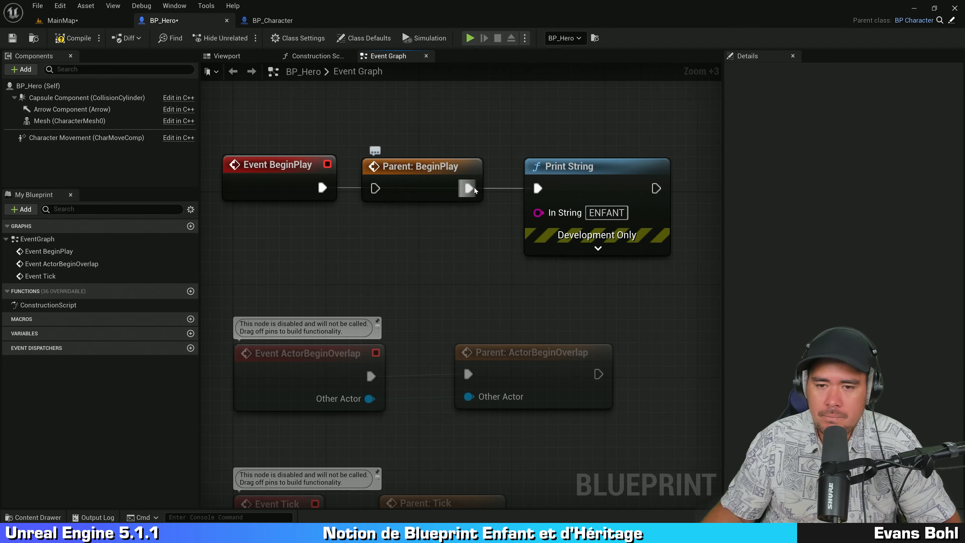
{"action": "left_click_drag", "start_coordinate": [436, 174], "coordinate": [437, 126]}
{"action": "right_click_drag", "start_coordinate": [450, 252], "coordinate": [461, 269]}
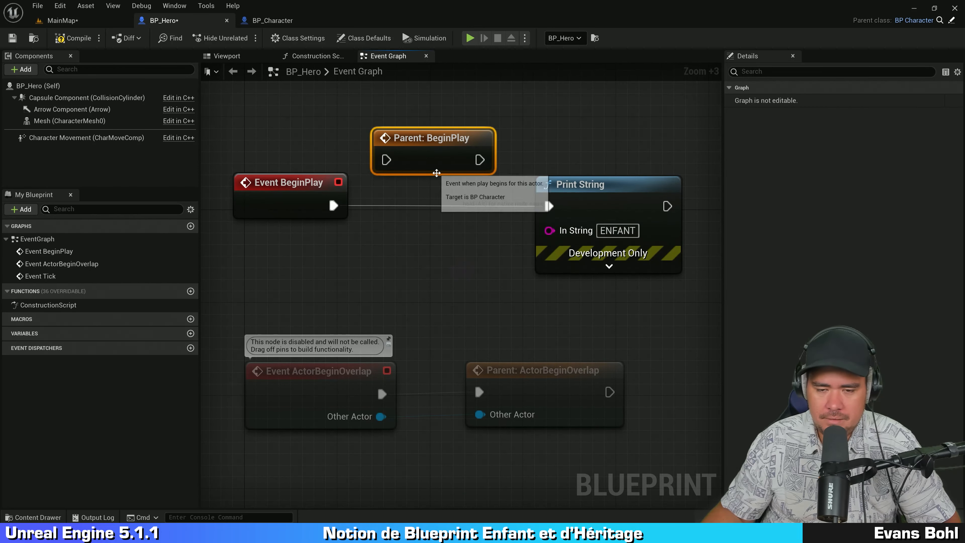
{"action": "left_click", "coordinate": [627, 204]}
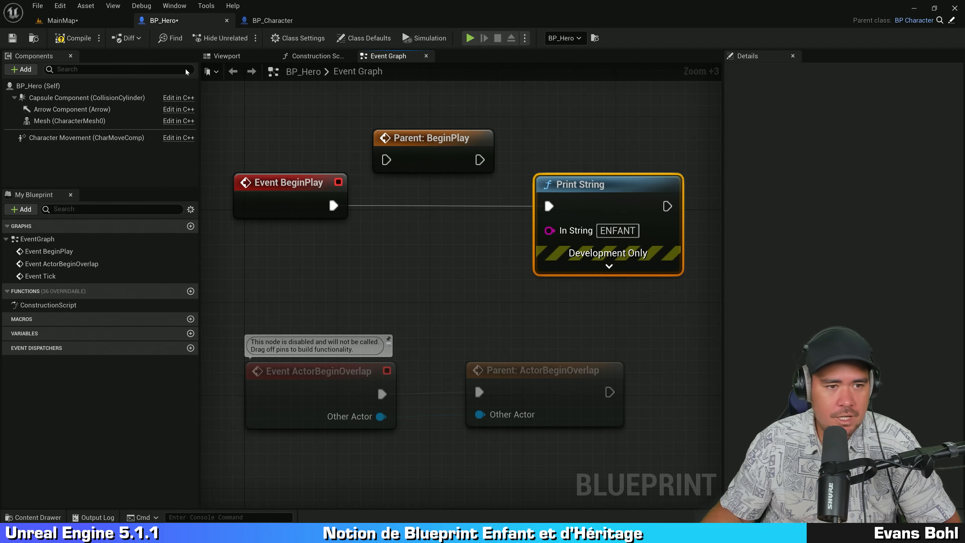
Compile BP_Hero and play the level to check the printed text without the parent call, stopping the run.
{"action": "left_click", "coordinate": [73, 37]}
{"action": "left_click", "coordinate": [470, 38]}
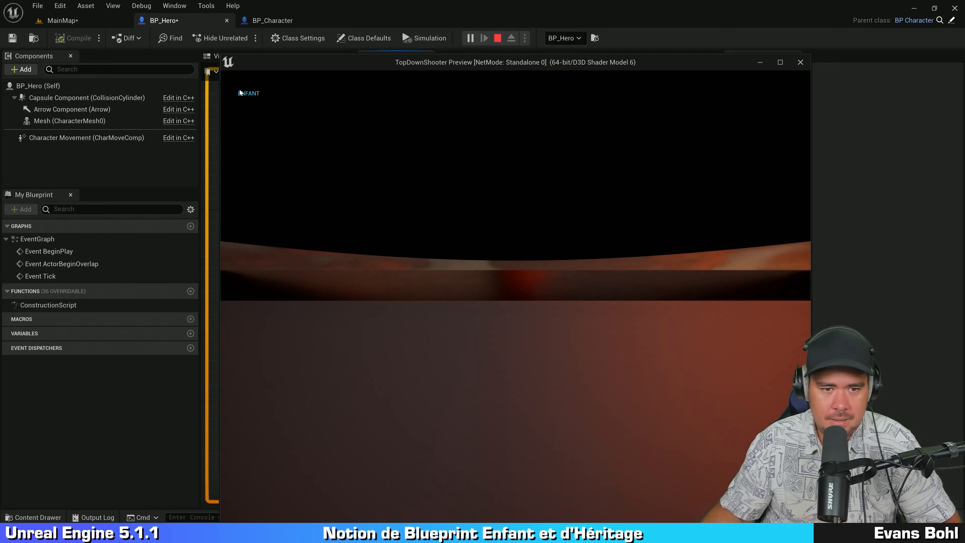
{"action": "key", "text": "Escape"}
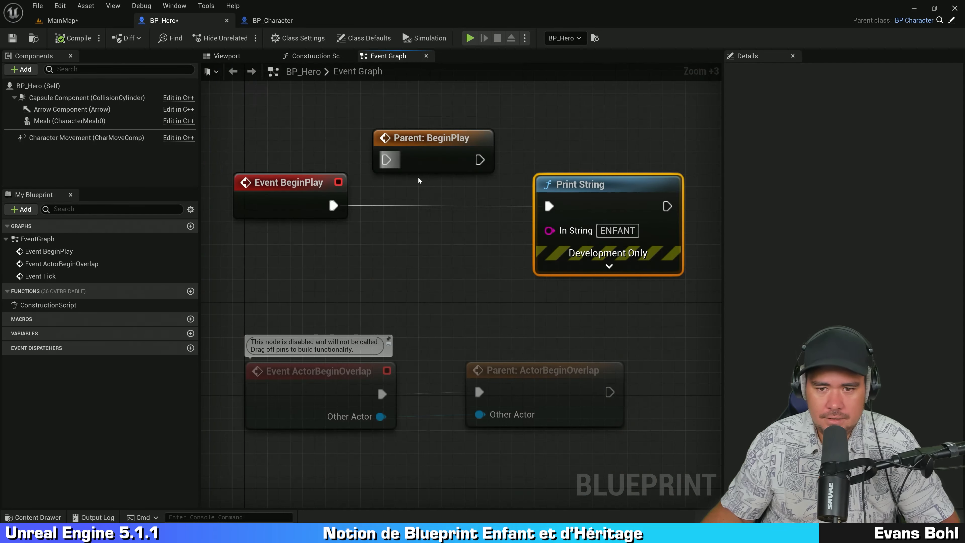
Reconnect Parent: BeginPlay between Event BeginPlay and Print String in BP_Hero, and run a short play test.
{"action": "left_click_drag", "start_coordinate": [334, 201], "coordinate": [387, 160]}
{"action": "left_click_drag", "start_coordinate": [480, 159], "coordinate": [551, 206]}
{"action": "left_click", "coordinate": [469, 41]}
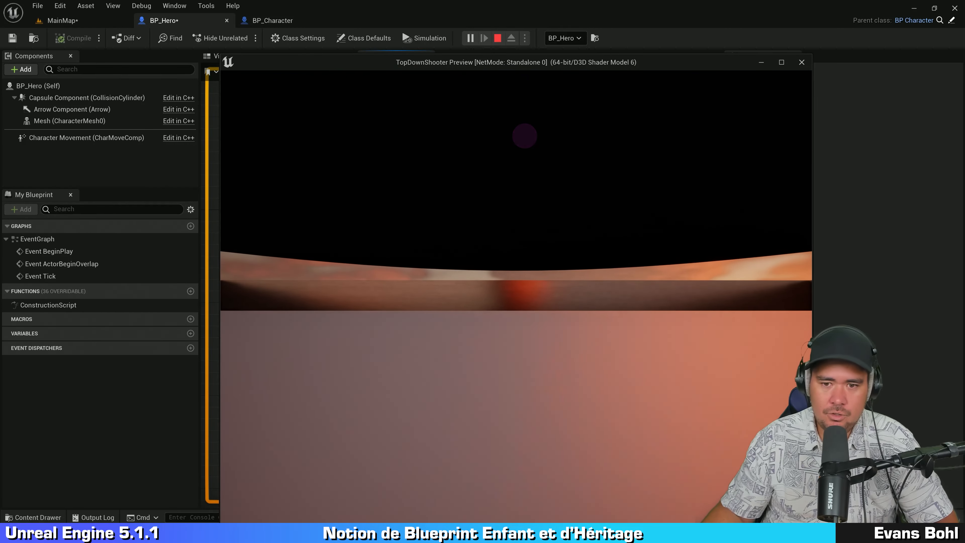
{"action": "key", "text": "Escape"}
Straighten the connection between Event BeginPlay and Parent: BeginPlay so the nodes line up in BP_Hero's Event Graph.
{"action": "right_click_drag", "start_coordinate": [559, 101], "coordinate": [510, 152]}
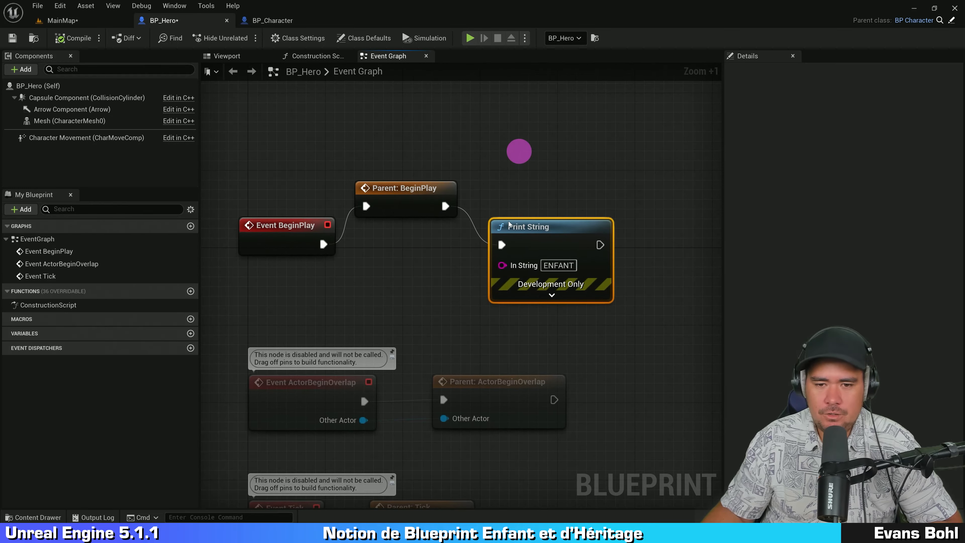
{"action": "left_click", "coordinate": [379, 252]}
{"action": "left_click", "coordinate": [391, 198]}
{"action": "left_click", "coordinate": [270, 239], "text": "shift"}
{"action": "key", "text": "q"}
{"action": "left_click", "coordinate": [373, 293]}
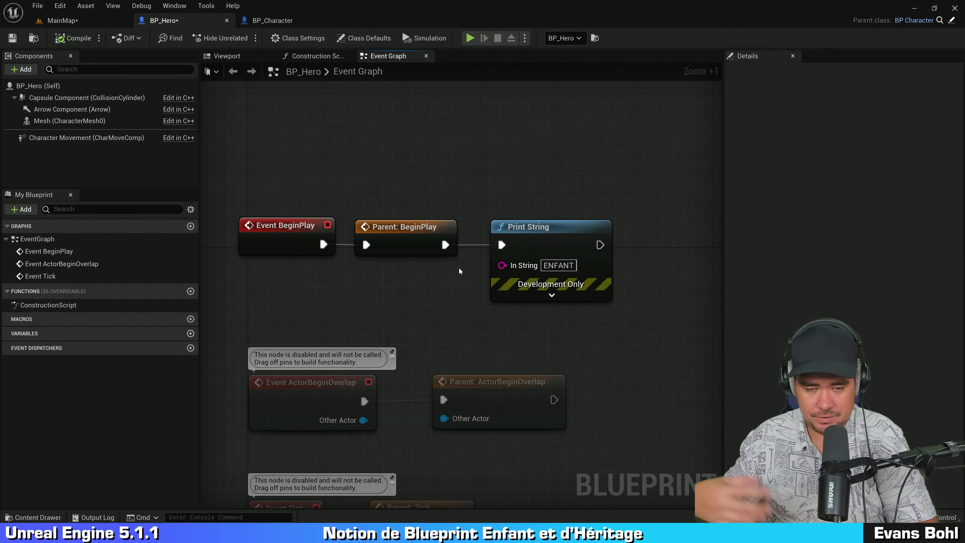
Delete the Print String node with the text PARENT from BP_Character's Event Graph and compile the Blueprint.
{"action": "left_click", "coordinate": [272, 20]}
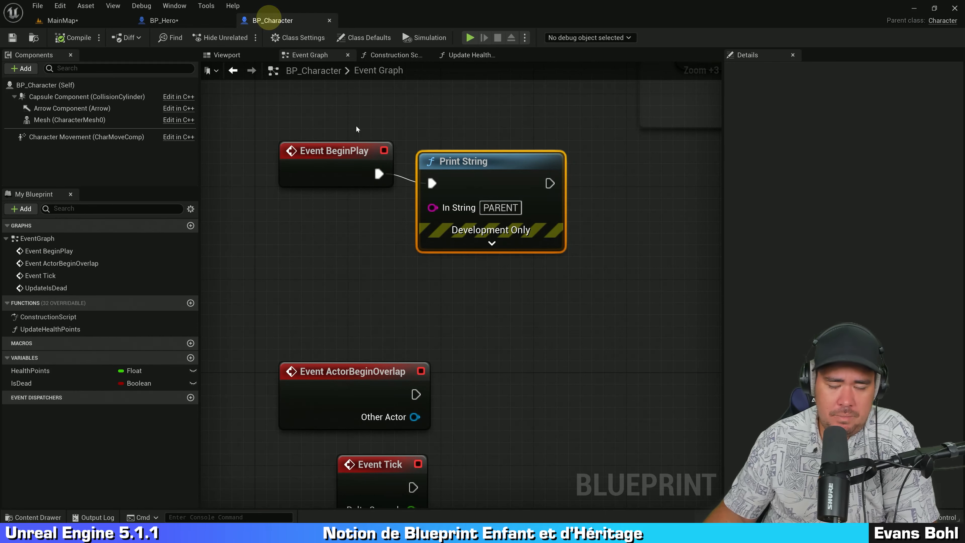
{"action": "right_click_drag", "start_coordinate": [463, 108], "coordinate": [438, 151]}
{"action": "left_click_drag", "start_coordinate": [463, 201], "coordinate": [452, 248]}
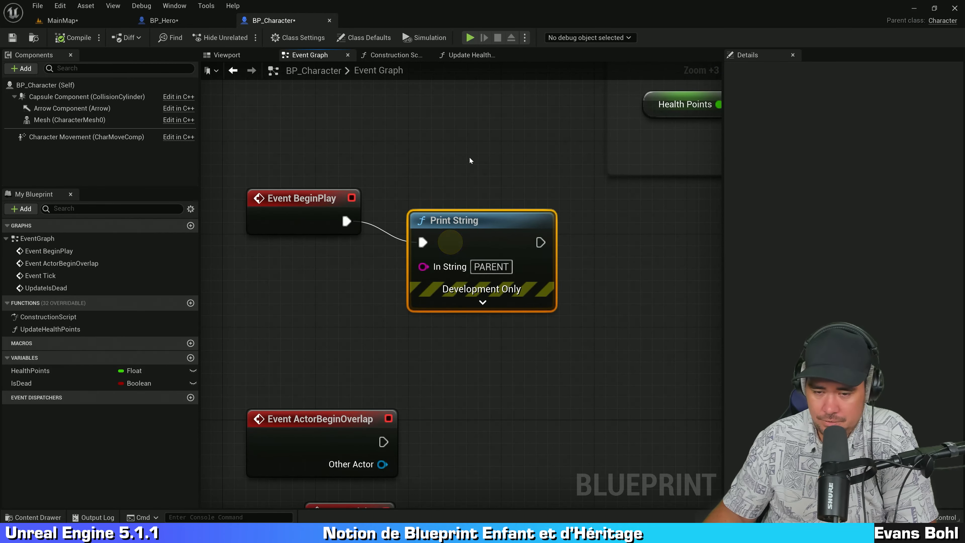
{"action": "right_click_drag", "start_coordinate": [470, 158], "coordinate": [478, 214]}
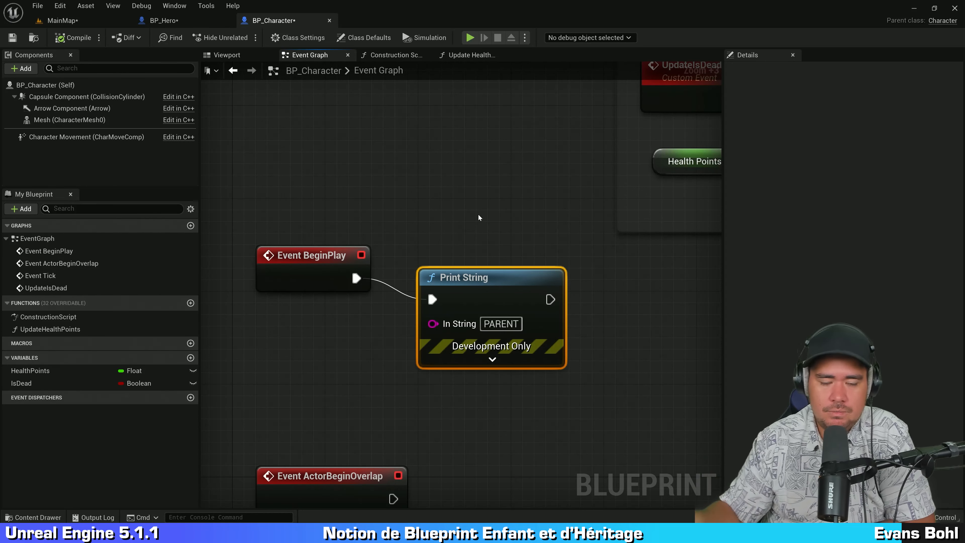
{"action": "left_click", "coordinate": [478, 215]}
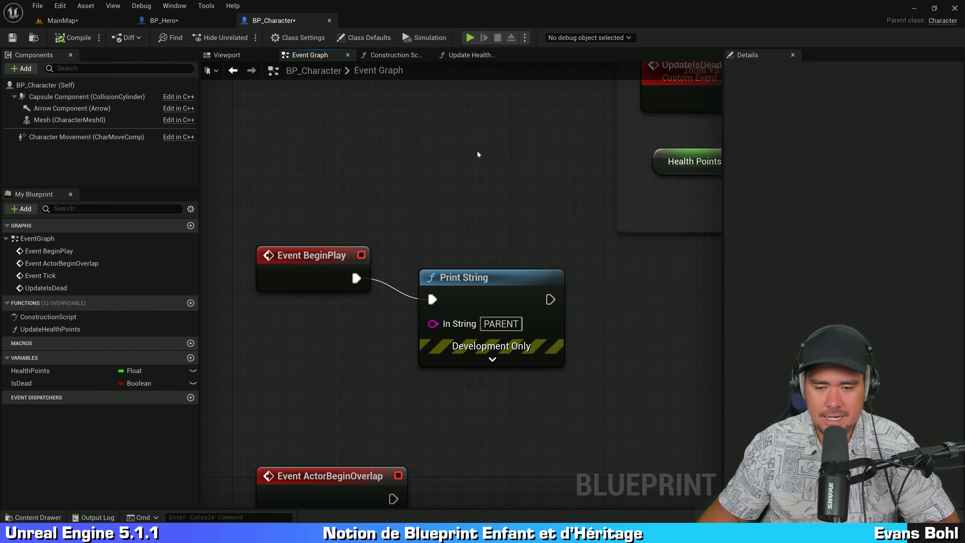
{"action": "left_click", "coordinate": [497, 307]}
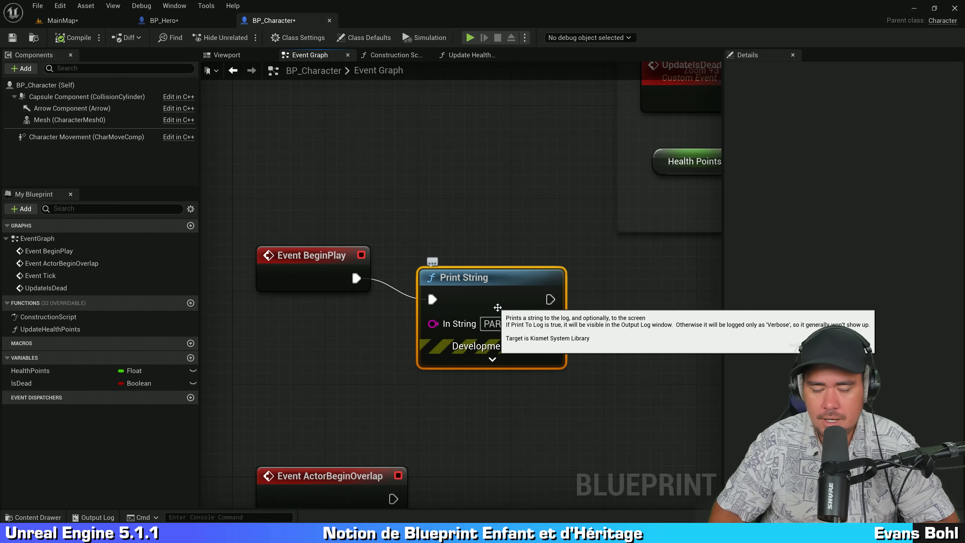
{"action": "key", "text": "Delete"}
{"action": "left_click", "coordinate": [501, 306]}
{"action": "left_click", "coordinate": [80, 37]}
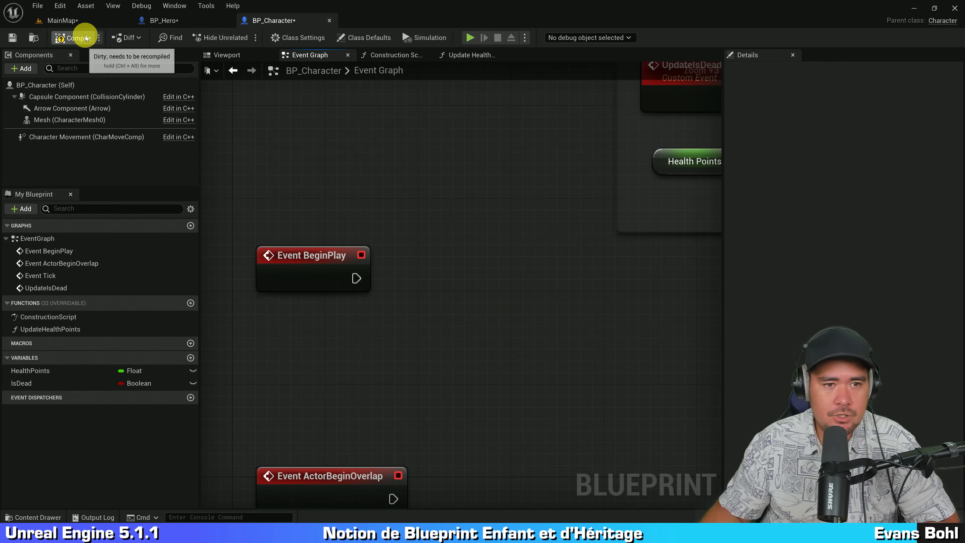
Delete the Print String node with the text ENFANT from BP_Hero's Event Graph and compile the Blueprint.
{"action": "left_click", "coordinate": [201, 21]}
{"action": "mouse_move", "coordinate": [452, 317]}
{"action": "right_mouse_down"}
{"action": "mouse_move", "coordinate": [499, 306]}
{"action": "mouse_move", "coordinate": [445, 299]}
{"action": "right_mouse_up"}
{"action": "left_click_drag", "start_coordinate": [497, 331], "coordinate": [639, 164]}
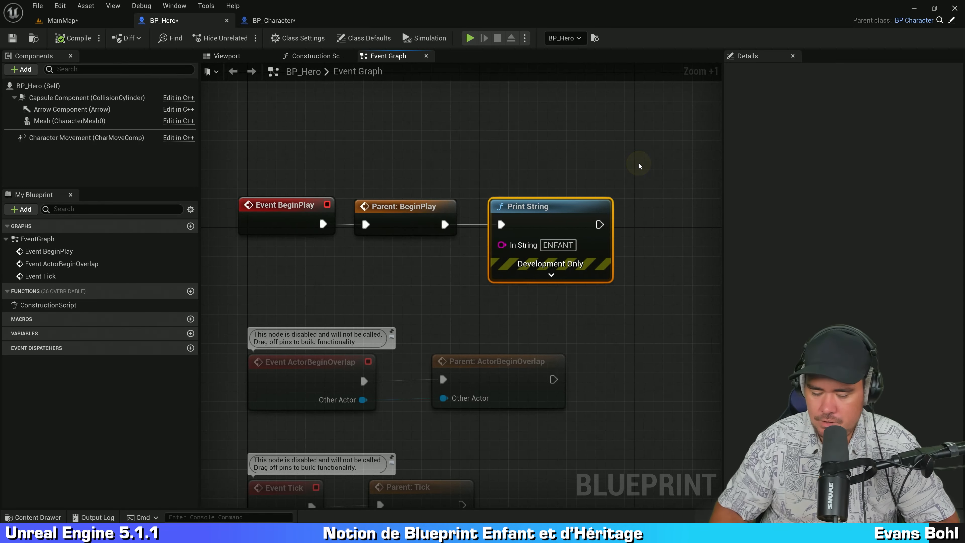
{"action": "key", "text": "Delete"}
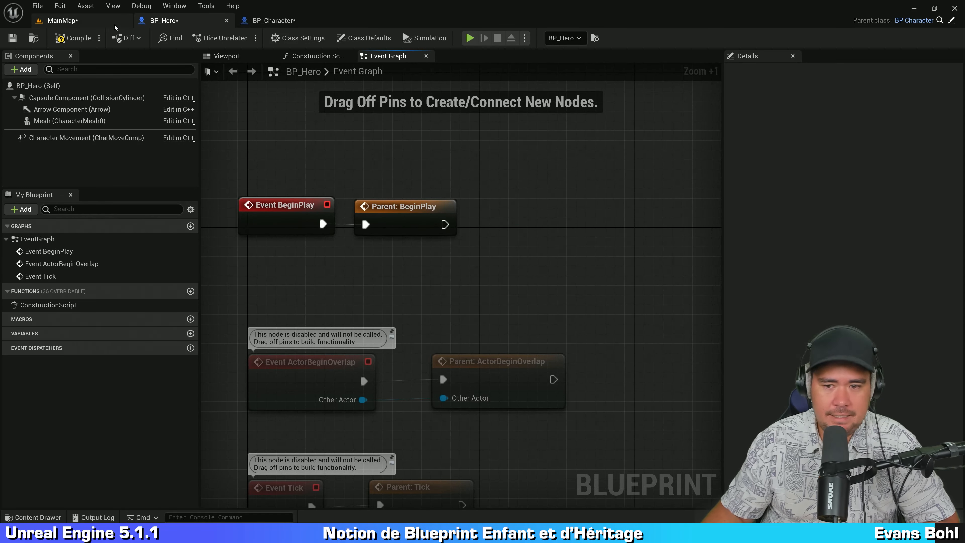
{"action": "left_click", "coordinate": [67, 38]}
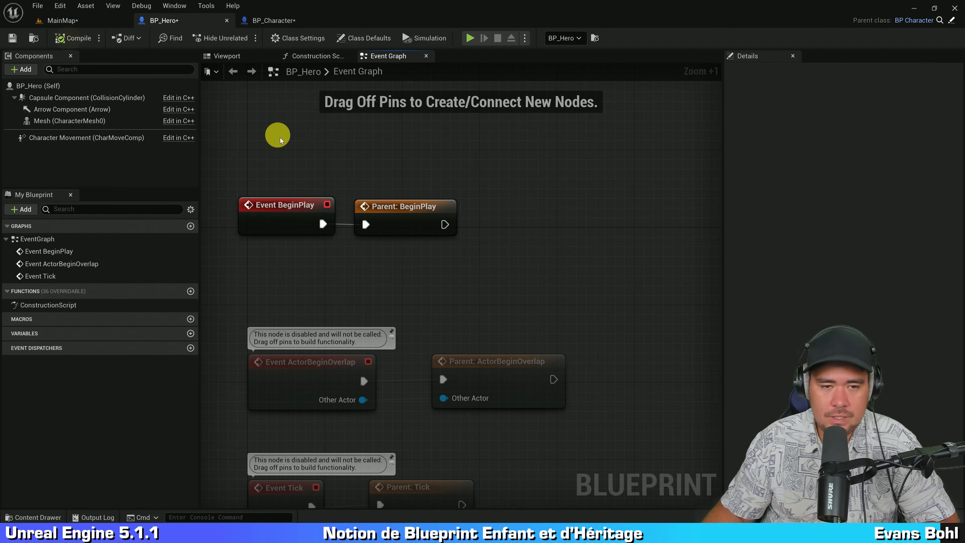
{"action": "right_click_drag", "start_coordinate": [277, 135], "coordinate": [301, 231]}
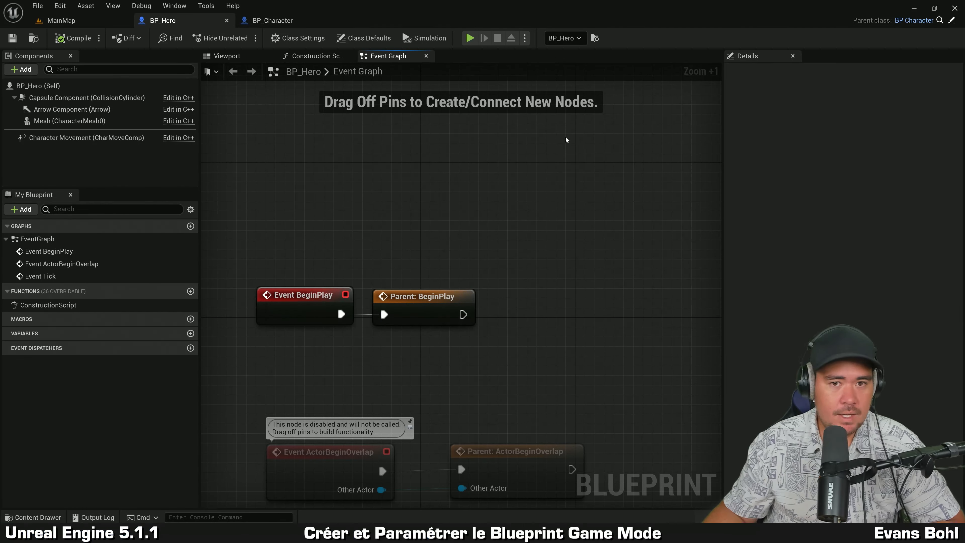
{"action": "left_click", "coordinate": [511, 142]}
{"action": "right_click_drag", "start_coordinate": [511, 227], "coordinate": [534, 87]}
{"action": "scroll", "coordinate": [564, 144], "scroll_direction": "down", "scroll_amount": 1}
{"action": "right_click_drag", "start_coordinate": [586, 154], "coordinate": [547, 177]}
{"action": "left_click", "coordinate": [550, 167]}
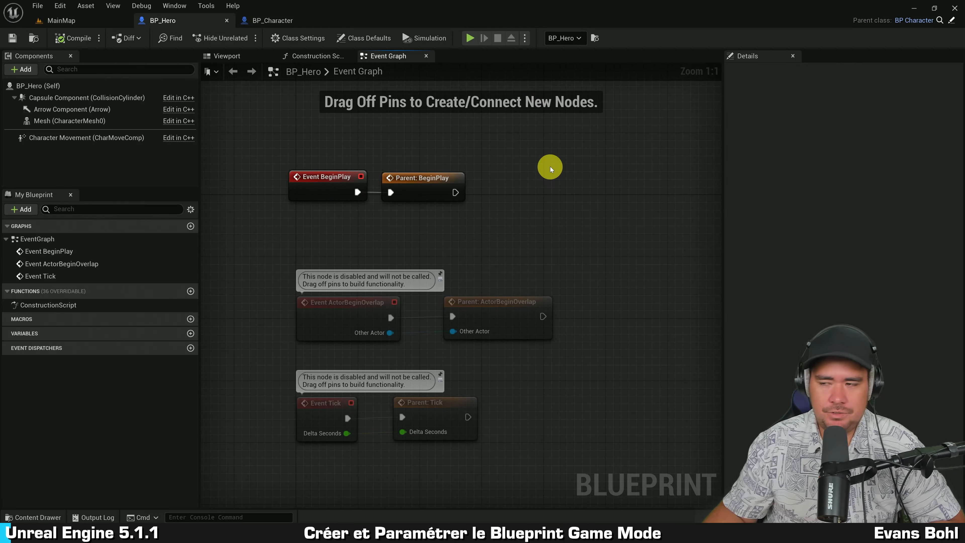
{"action": "left_click", "coordinate": [550, 167]}
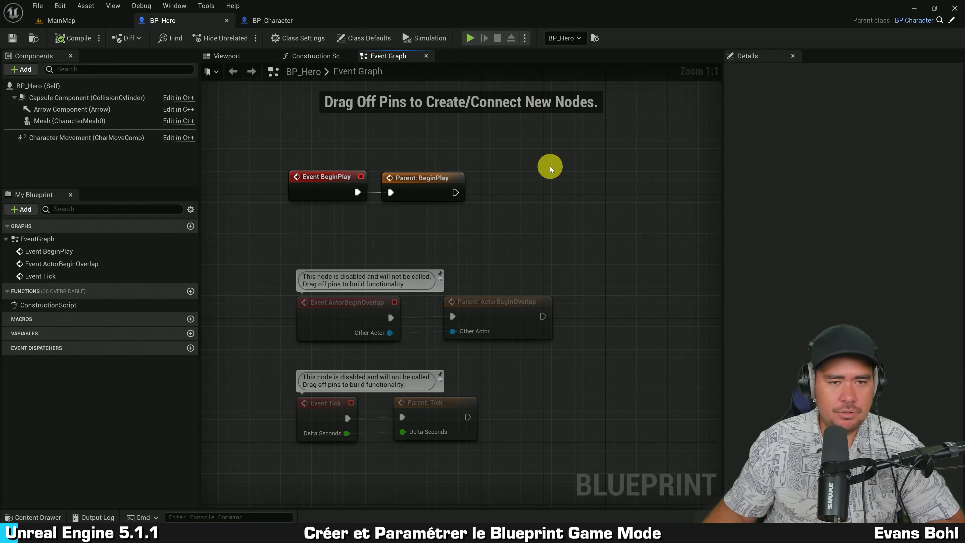
Return to MainMap, look at the placed BP_Hero, and play the level to check what the player controls, stopping the run.
{"action": "left_click", "coordinate": [75, 21]}
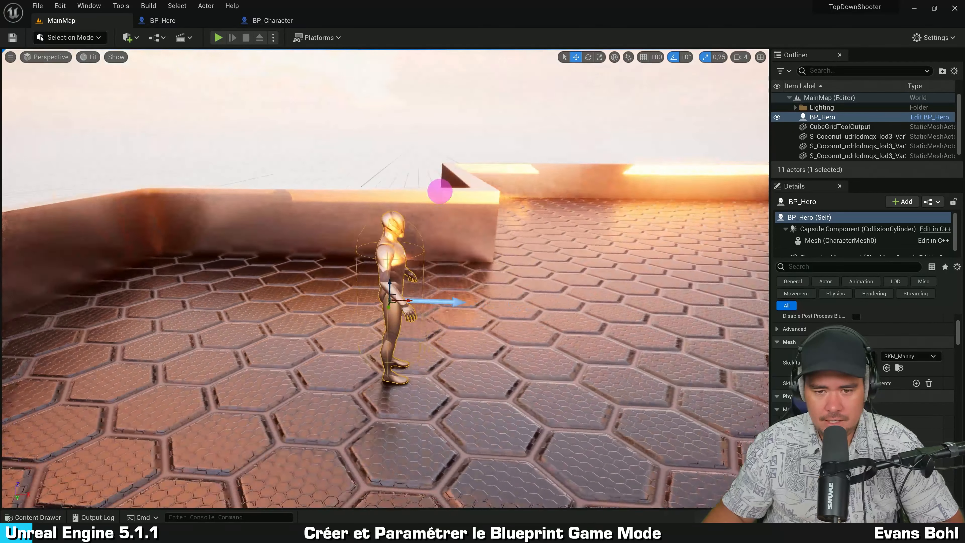
{"action": "right_click_drag", "start_coordinate": [440, 192], "coordinate": [542, 224]}
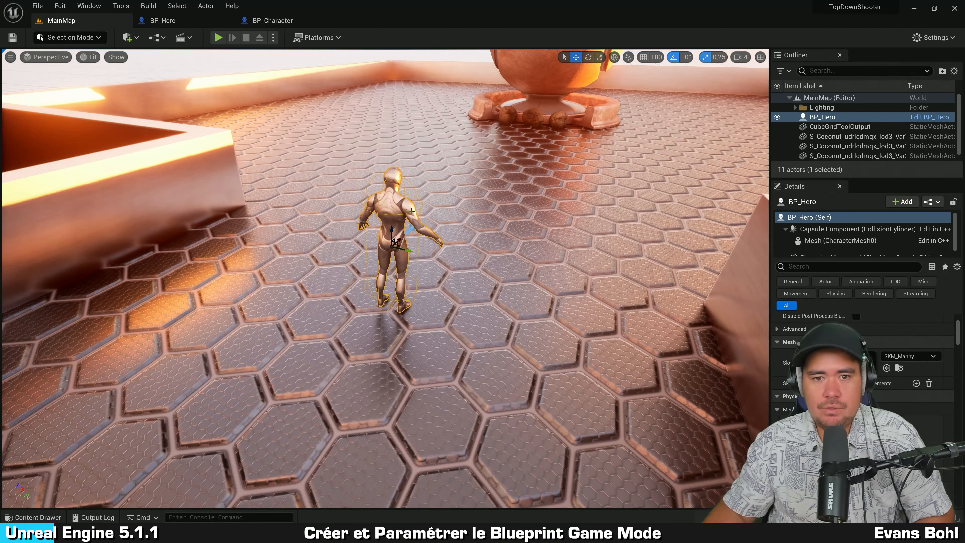
{"action": "left_click", "coordinate": [218, 37]}
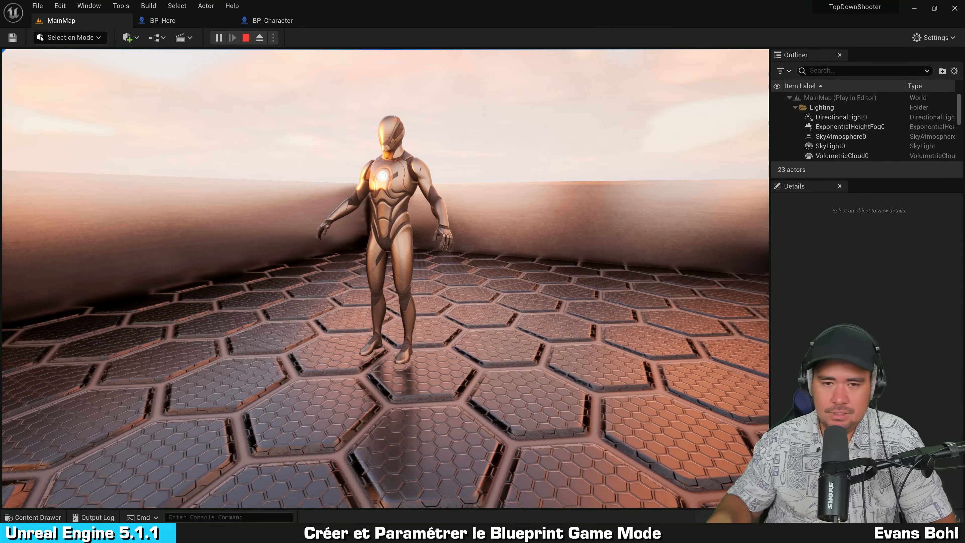
{"action": "key", "text": "Escape"}
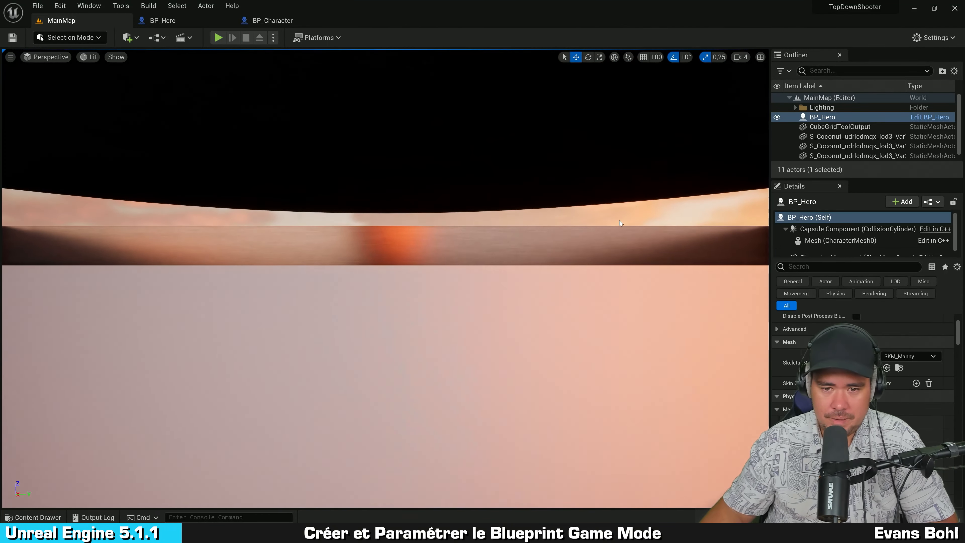
Create a Blueprint Class based on Game Mode Base in the Core folder and name it BP_Gamemode.
{"action": "right_click_drag", "start_coordinate": [567, 238], "coordinate": [254, 278]}
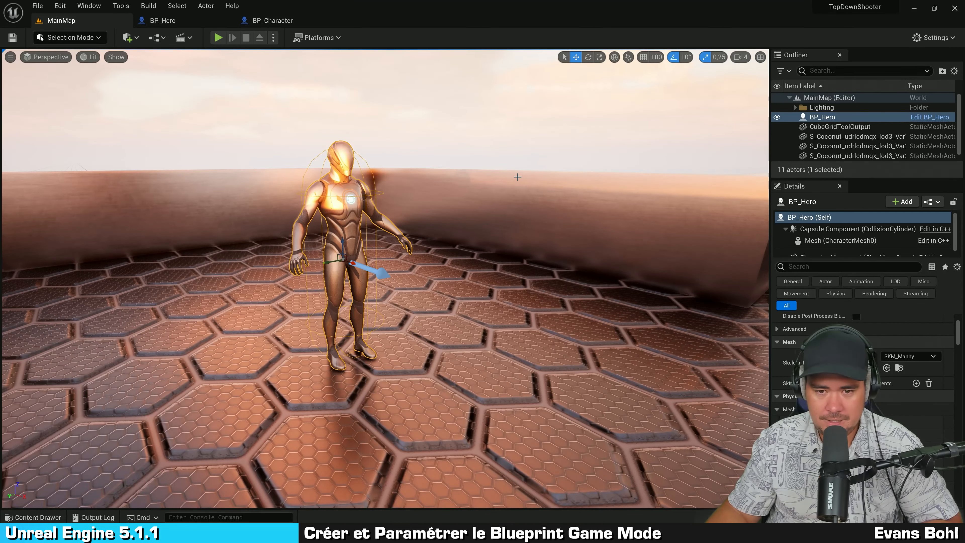
{"action": "key", "text": "ctrl+space"}
{"action": "left_click", "coordinate": [371, 335]}
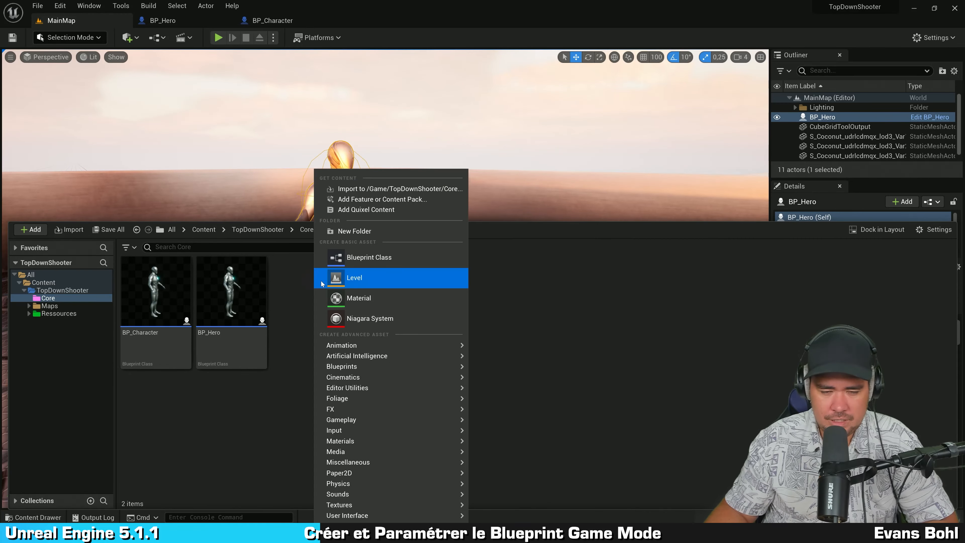
{"action": "left_click", "coordinate": [378, 260]}
{"action": "left_click_drag", "start_coordinate": [437, 161], "coordinate": [411, 133]}
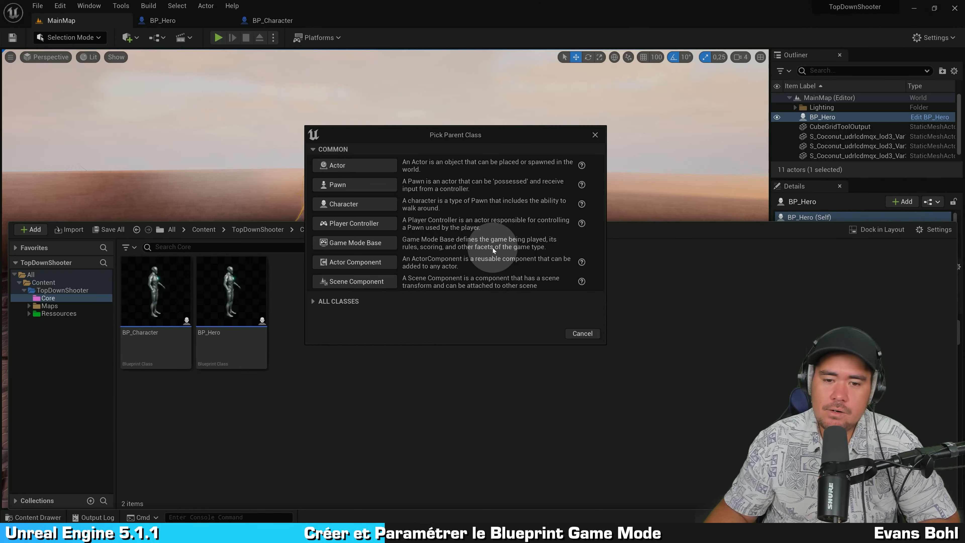
{"action": "left_click", "coordinate": [353, 245]}
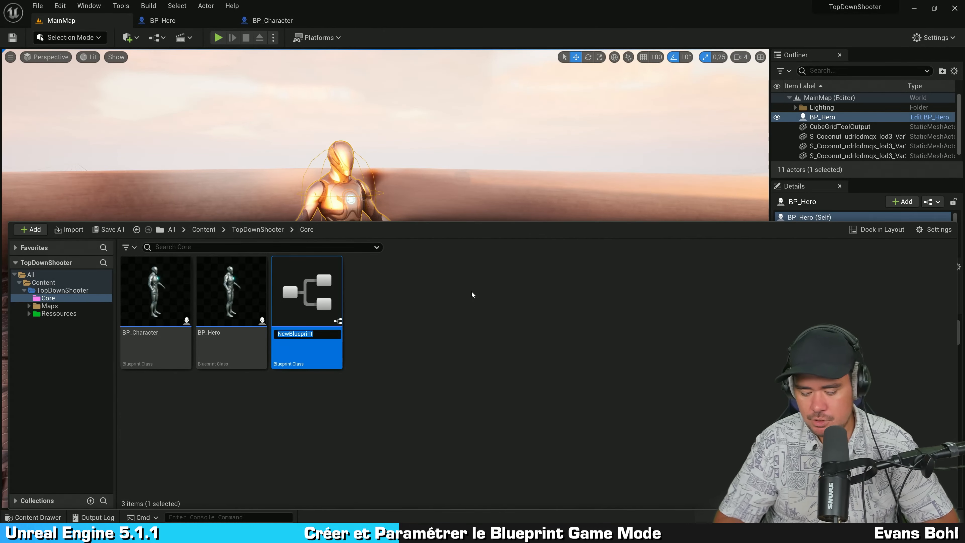
{"action": "type", "text": "BP_"}
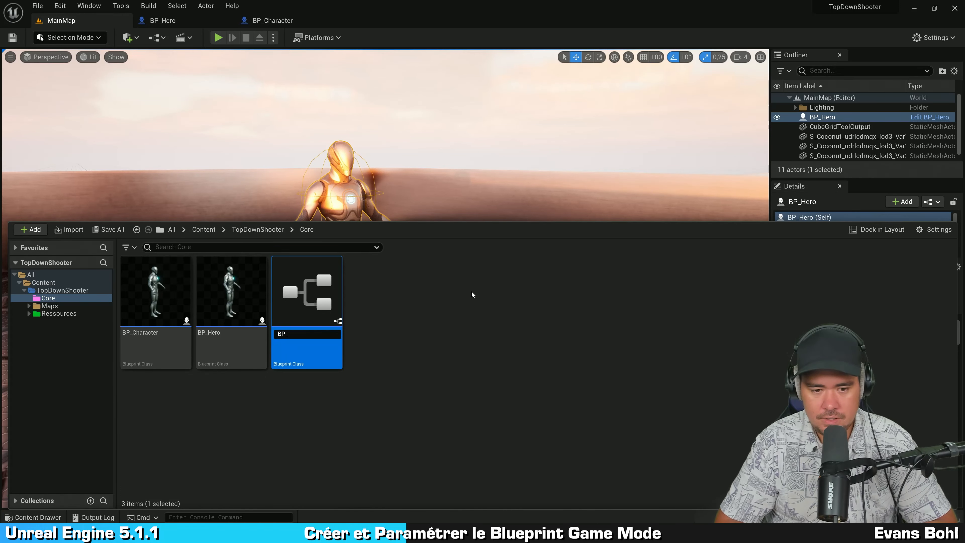
{"action": "type", "text": "Gamemode"}
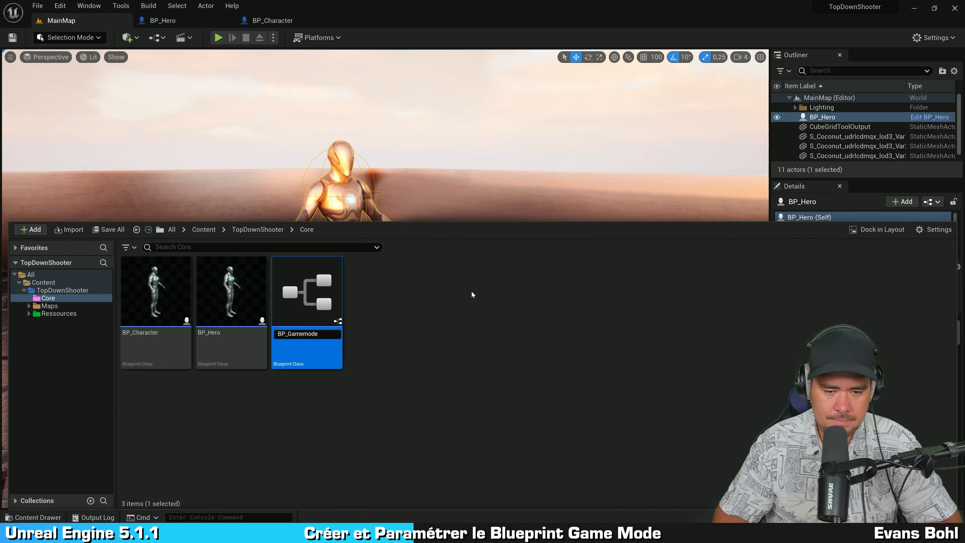
{"action": "key", "text": "Return"}
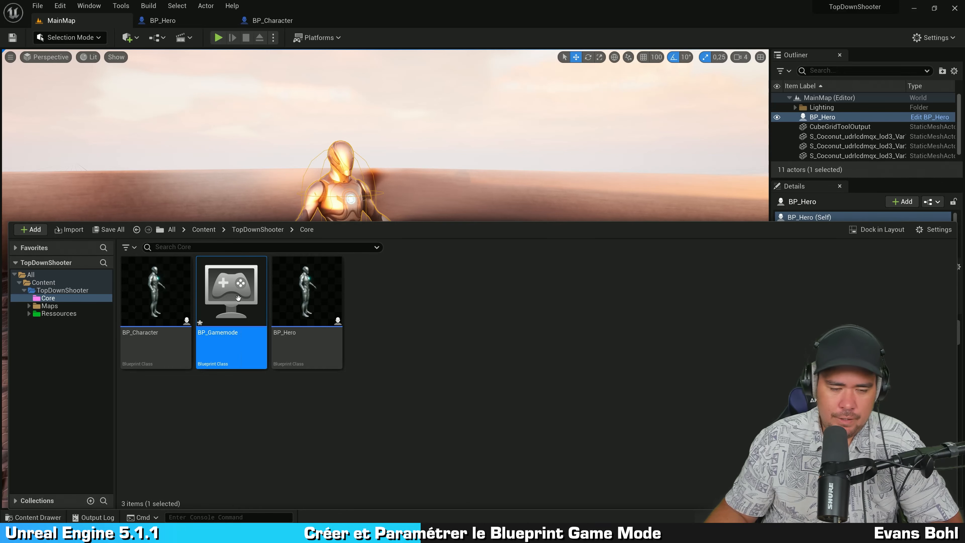
Open BP_Gamemode from the Core folder in the Blueprint editor.
{"action": "left_click", "coordinate": [412, 289]}
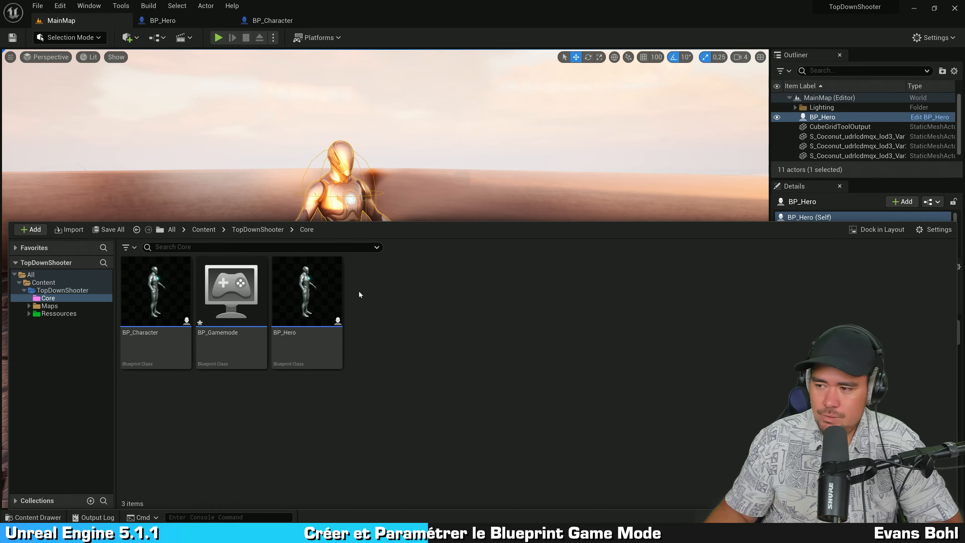
{"action": "left_click", "coordinate": [222, 294]}
{"action": "double_click", "coordinate": [222, 294]}
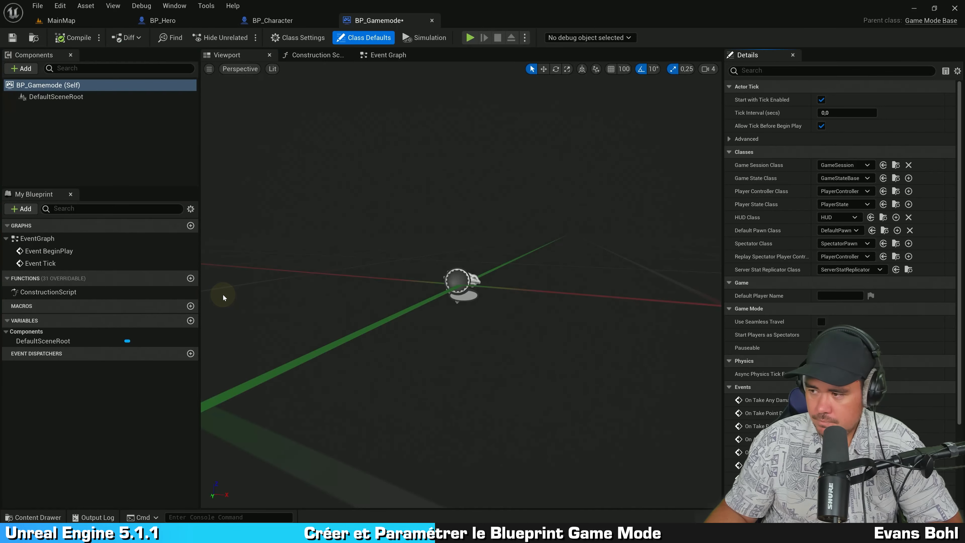
{"action": "left_click", "coordinate": [248, 286]}
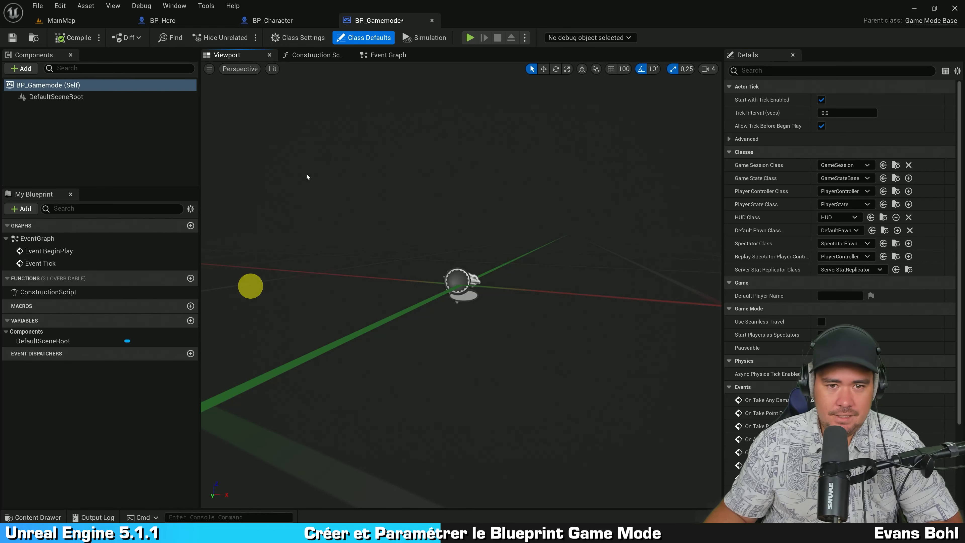
Look through BP_Gamemode's Event Graph, Construction Script and Viewport.
{"action": "left_click", "coordinate": [384, 55]}
{"action": "left_click", "coordinate": [318, 54]}
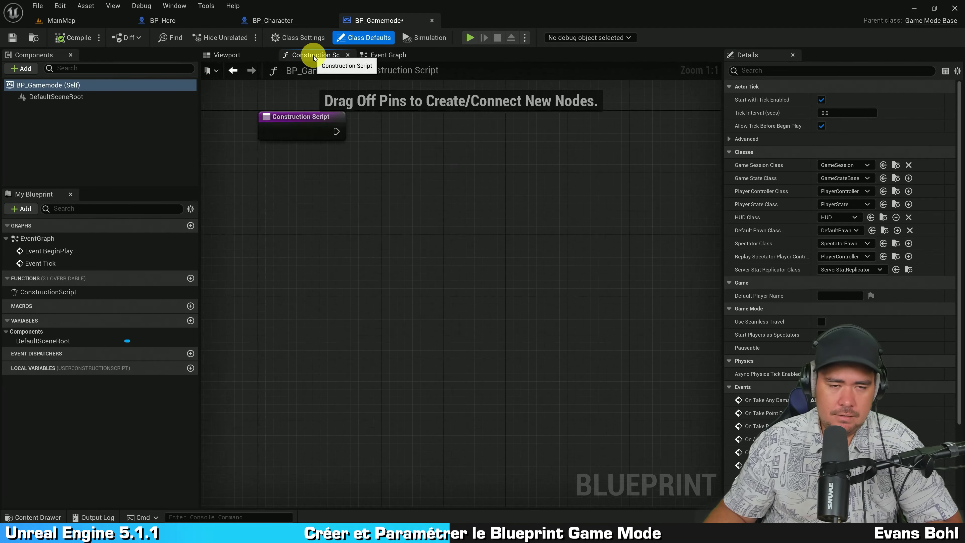
{"action": "left_click", "coordinate": [219, 56]}
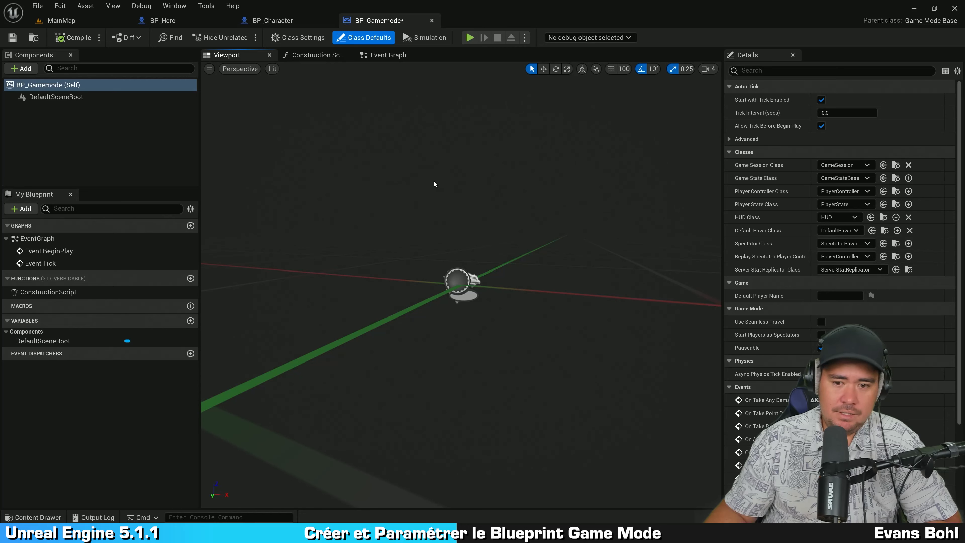
{"action": "left_click_drag", "start_coordinate": [435, 183], "coordinate": [418, 190]}
{"action": "left_click_drag", "start_coordinate": [532, 206], "coordinate": [468, 151]}
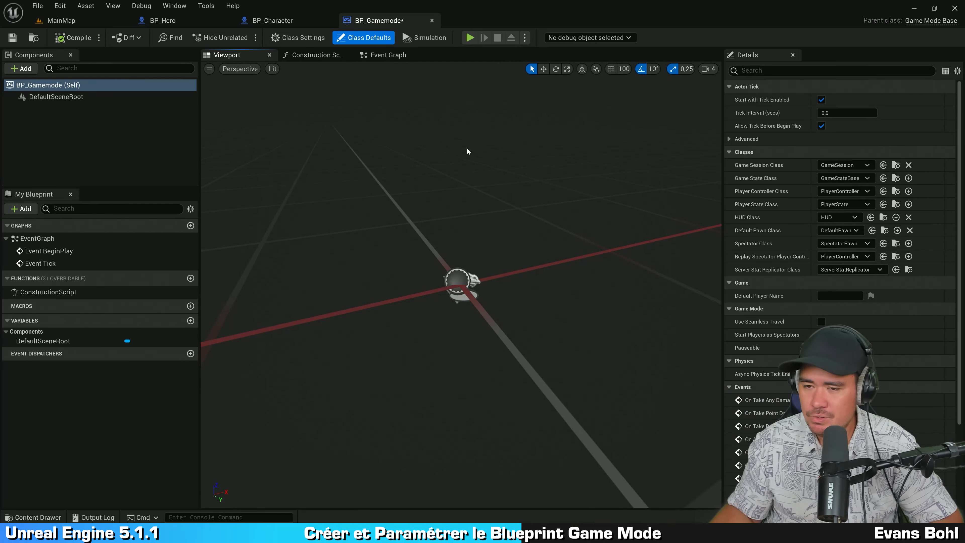
{"action": "left_click_drag", "start_coordinate": [468, 149], "coordinate": [468, 150]}
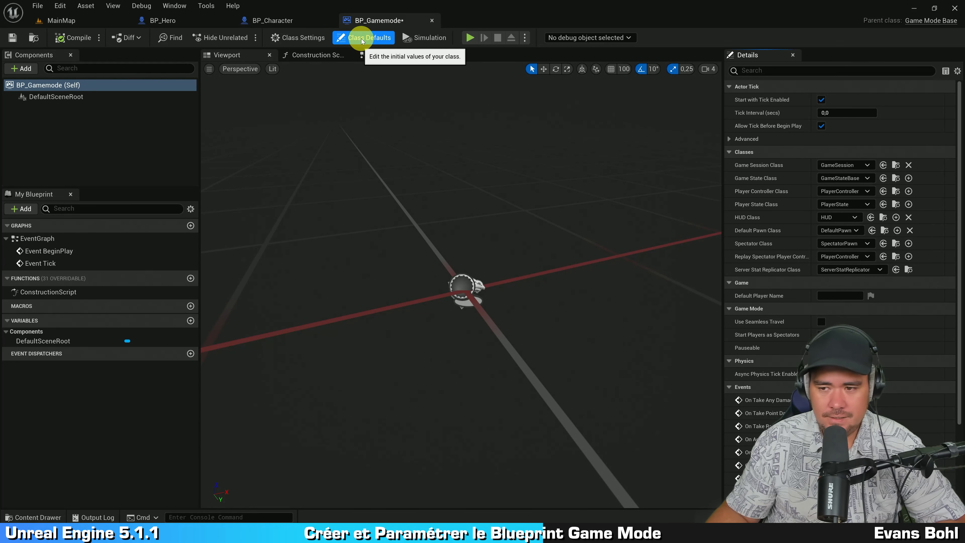
Set the Default Pawn Class in BP_Gamemode's class defaults to BP_Hero, and compile and save the Blueprint.
{"action": "left_click", "coordinate": [450, 42]}
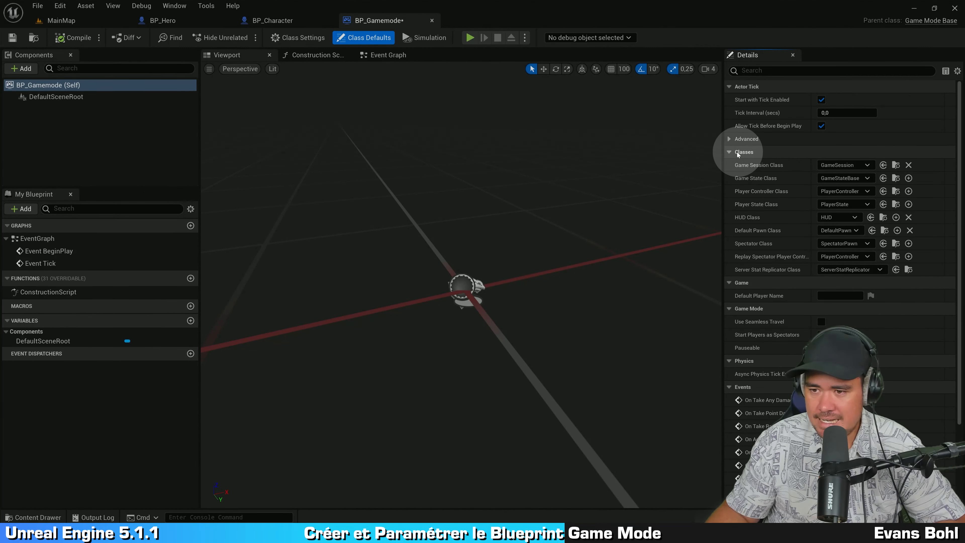
{"action": "scroll", "coordinate": [737, 151], "scroll_direction": "down", "scroll_amount": 2}
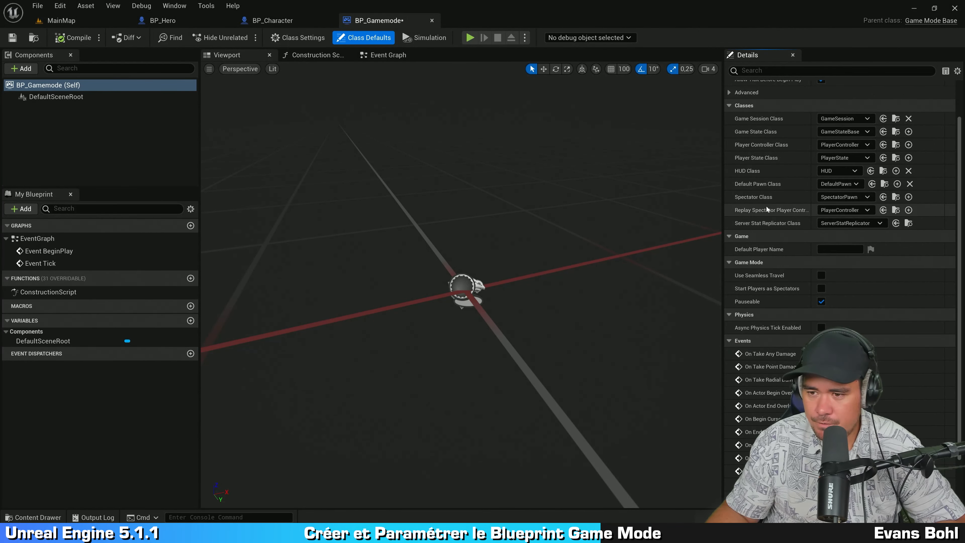
{"action": "key", "text": "ctrl"}
{"action": "key", "text": "ctrl"}
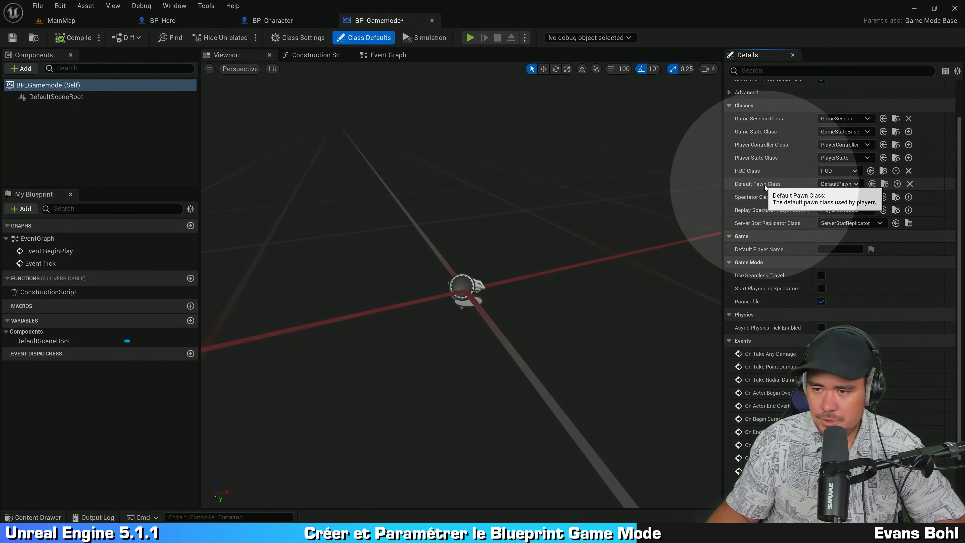
{"action": "left_click", "coordinate": [845, 184]}
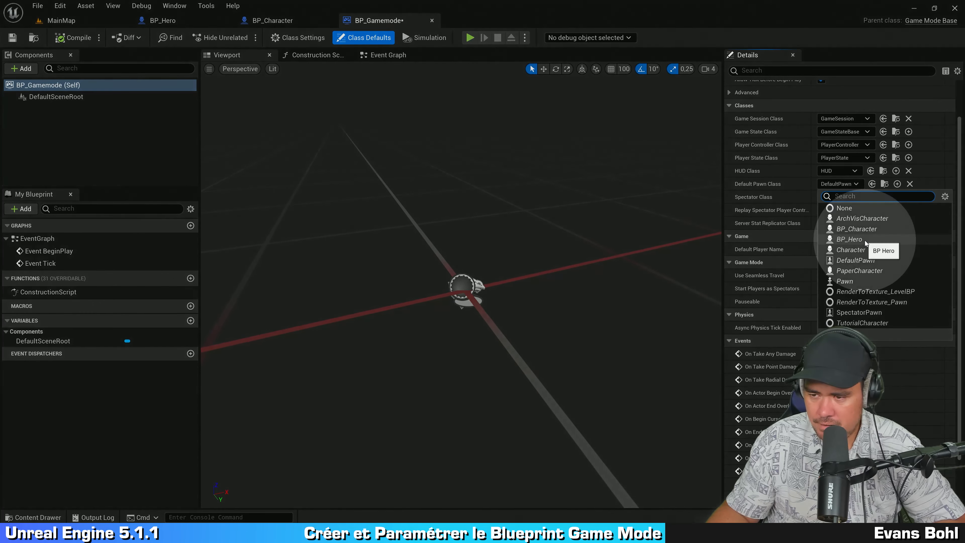
{"action": "left_click", "coordinate": [850, 240]}
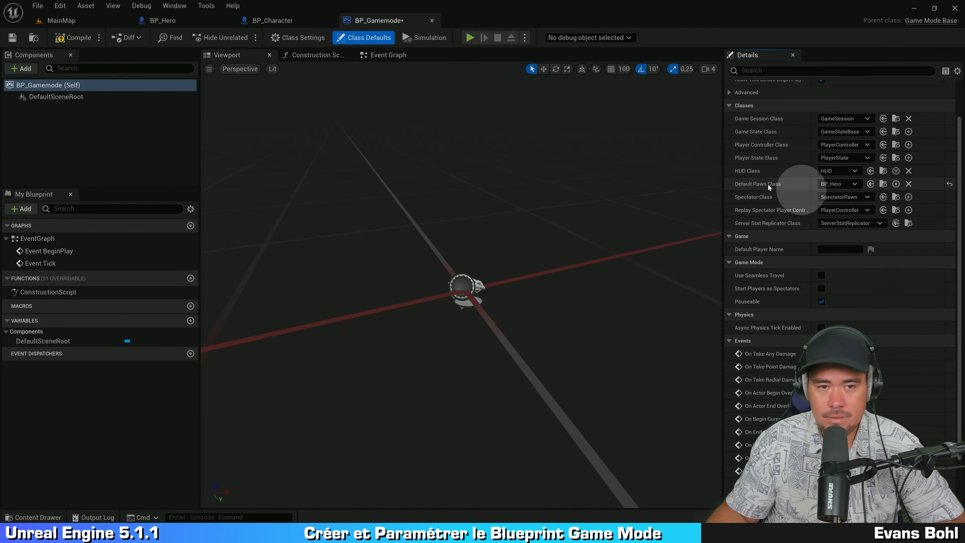
{"action": "left_click", "coordinate": [67, 38]}
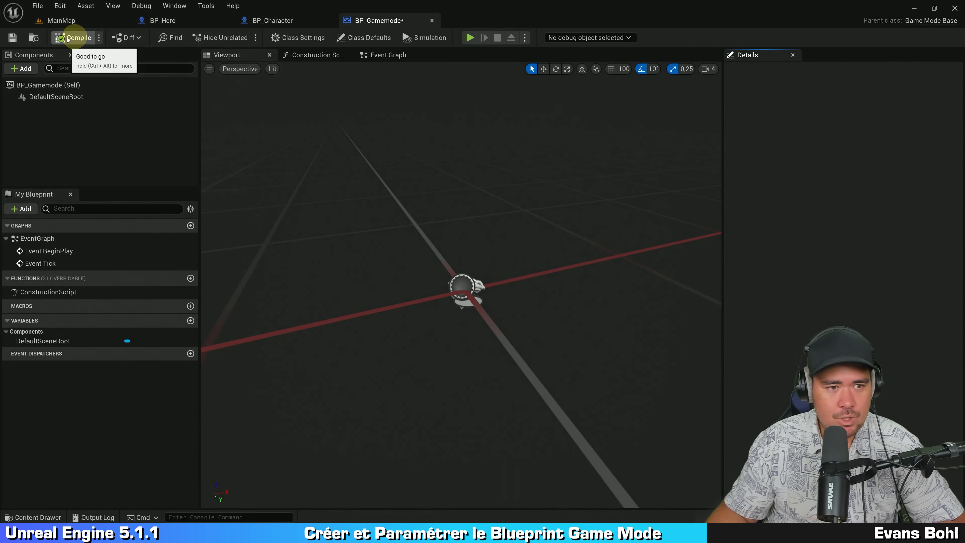
{"action": "left_click", "coordinate": [12, 37]}
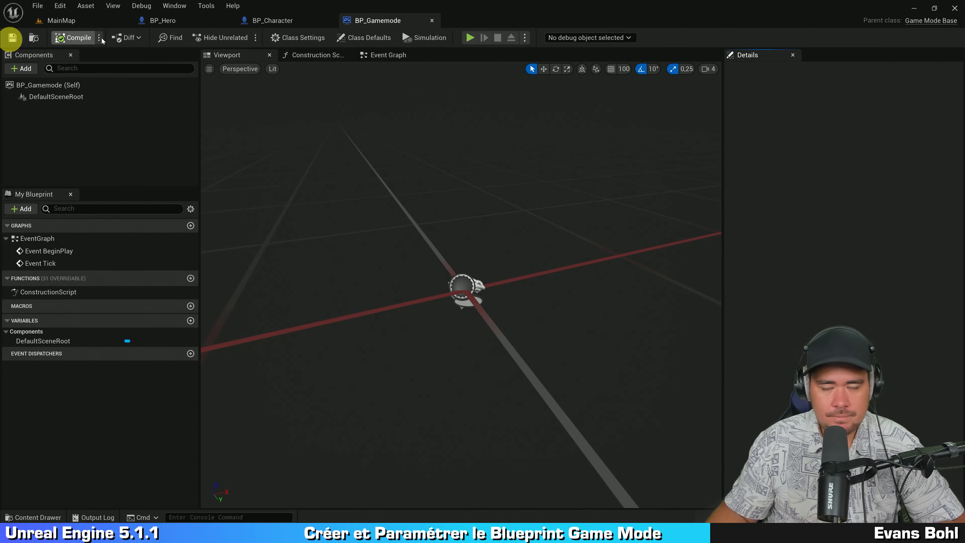
Close the BP_Gamemode and BP_Character editors and return to MainMap.
{"action": "left_click", "coordinate": [432, 20]}
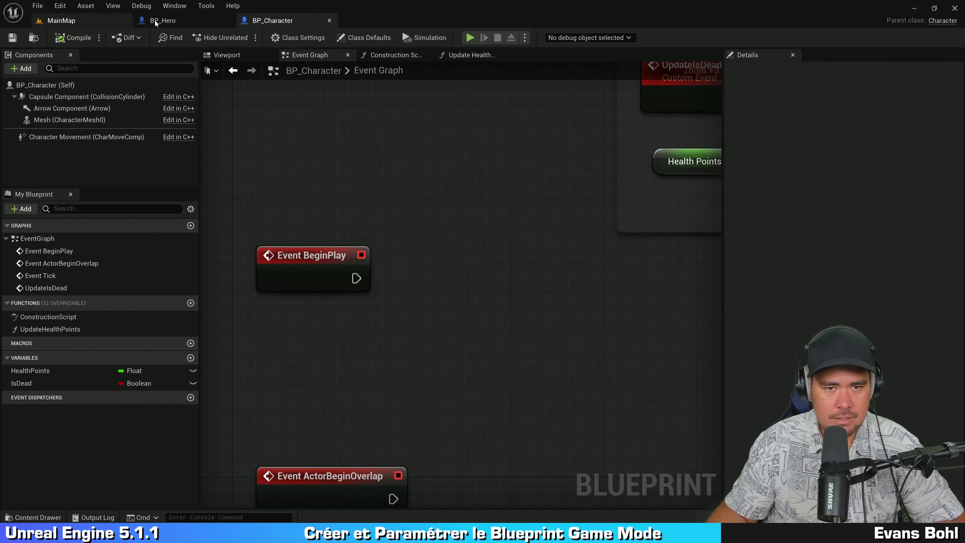
{"action": "left_click", "coordinate": [330, 20]}
{"action": "left_click", "coordinate": [86, 22]}
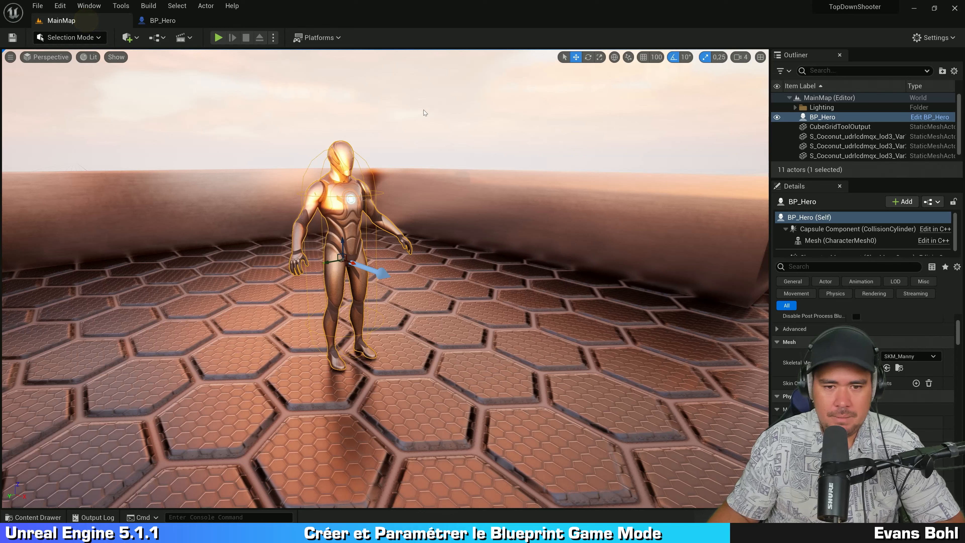
Play the level, move forward and backward to check what the player controls, and stop the run.
{"action": "left_click", "coordinate": [219, 37]}
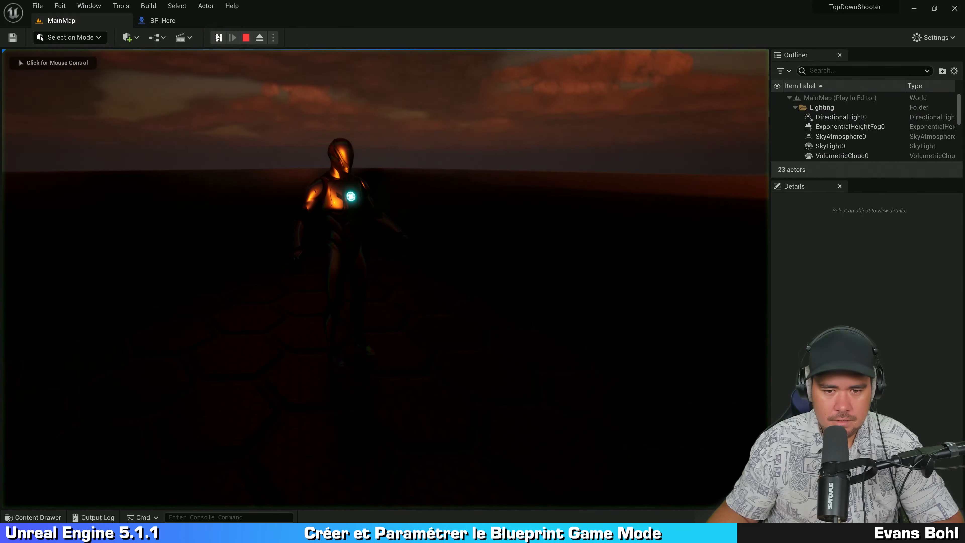
{"action": "left_click", "coordinate": [344, 122]}
{"action": "key", "text": "w"}
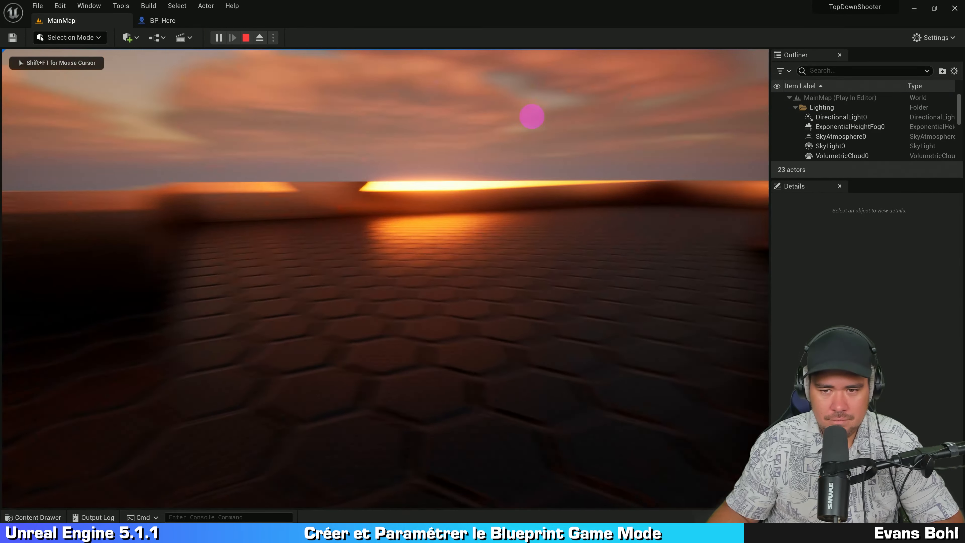
{"action": "key", "text": "s"}
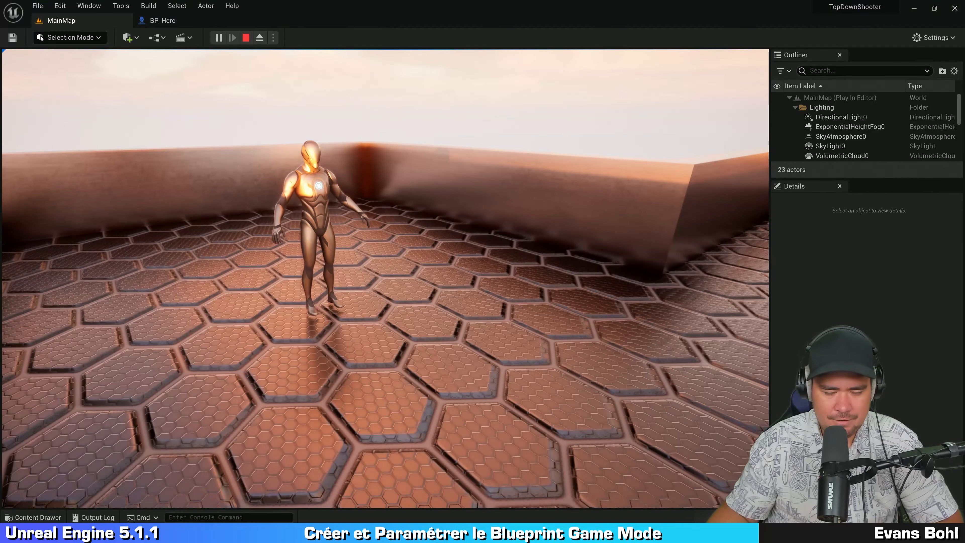
{"action": "key", "text": "shift+F1"}
{"action": "key", "text": "Escape"}
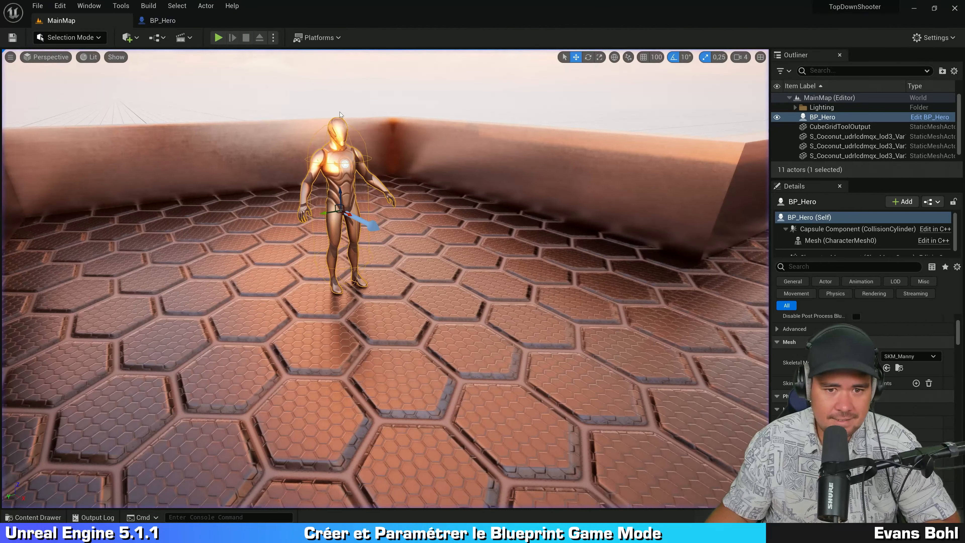
Bring up the Core folder's assets and select BP_Gamemode.
{"action": "key", "text": "ctrl+space"}
{"action": "left_click", "coordinate": [370, 302]}
{"action": "left_click", "coordinate": [247, 295]}
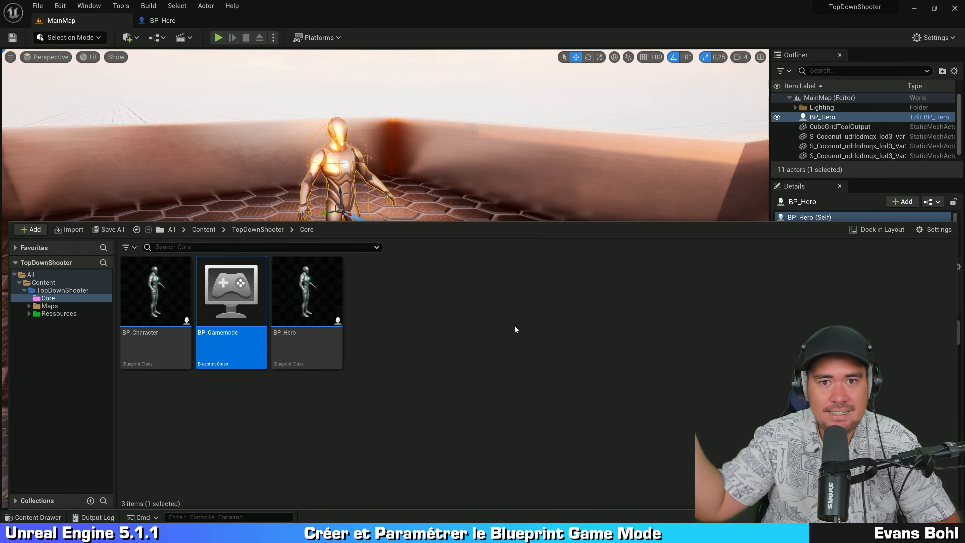
{"action": "right_click", "coordinate": [397, 305]}
{"action": "left_click", "coordinate": [463, 258]}
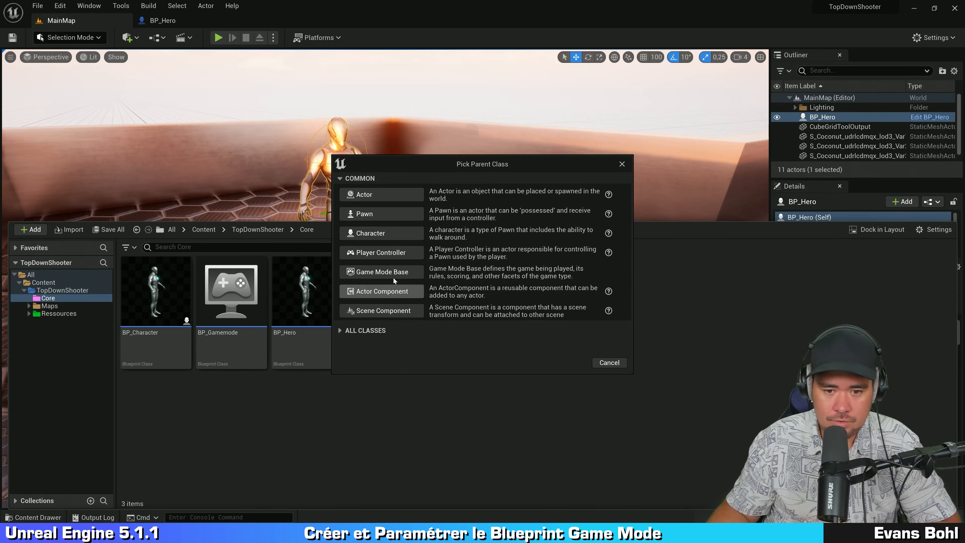
{"action": "left_click", "coordinate": [622, 165]}
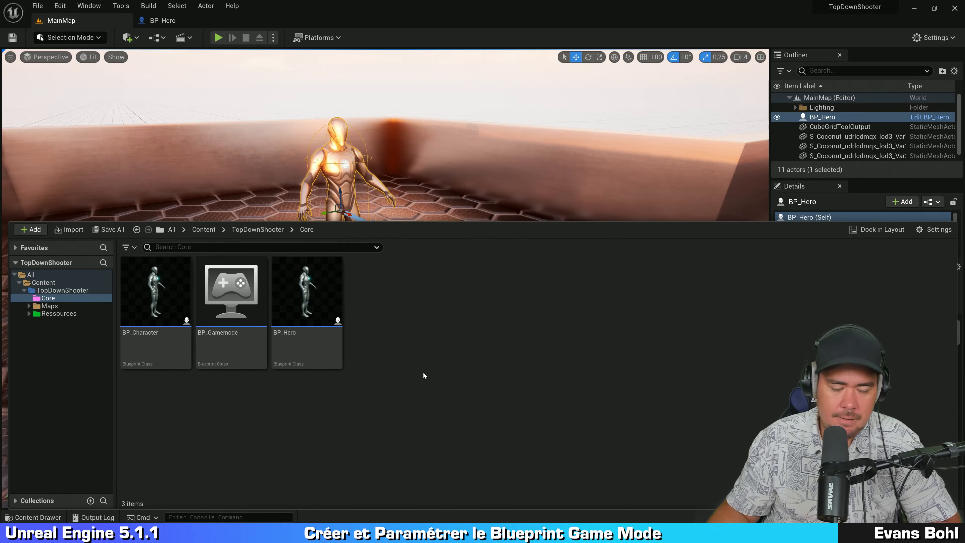
Set the Default GameMode to BP_Gamemode in the project's Maps & Modes settings and close the settings.
{"action": "left_click", "coordinate": [266, 323]}
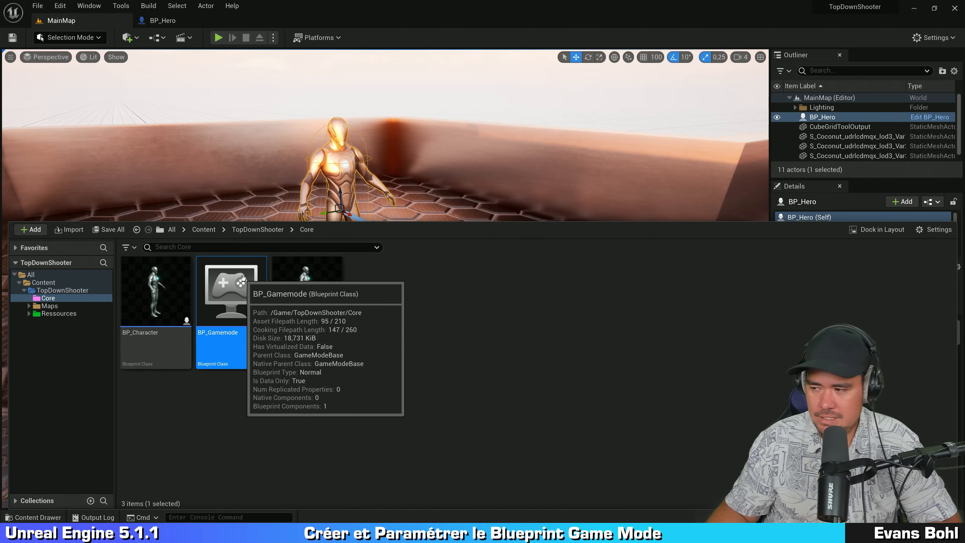
{"action": "left_click", "coordinate": [187, 103]}
{"action": "left_click", "coordinate": [60, 6]}
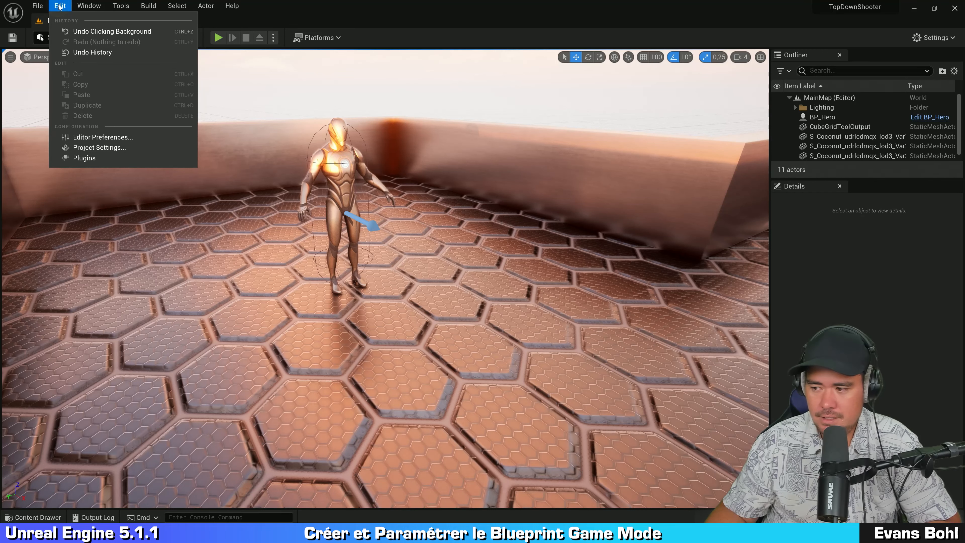
{"action": "left_click", "coordinate": [108, 149]}
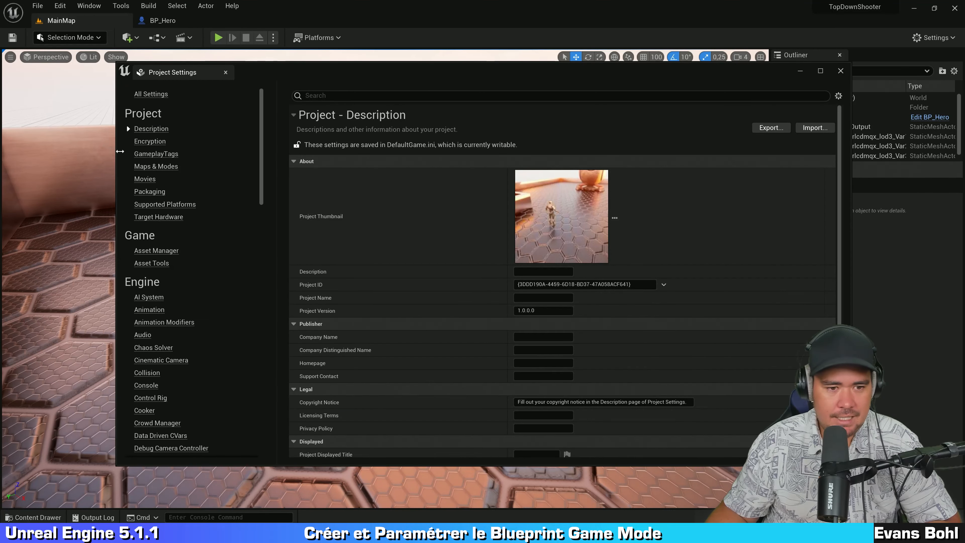
{"action": "left_click", "coordinate": [156, 167]}
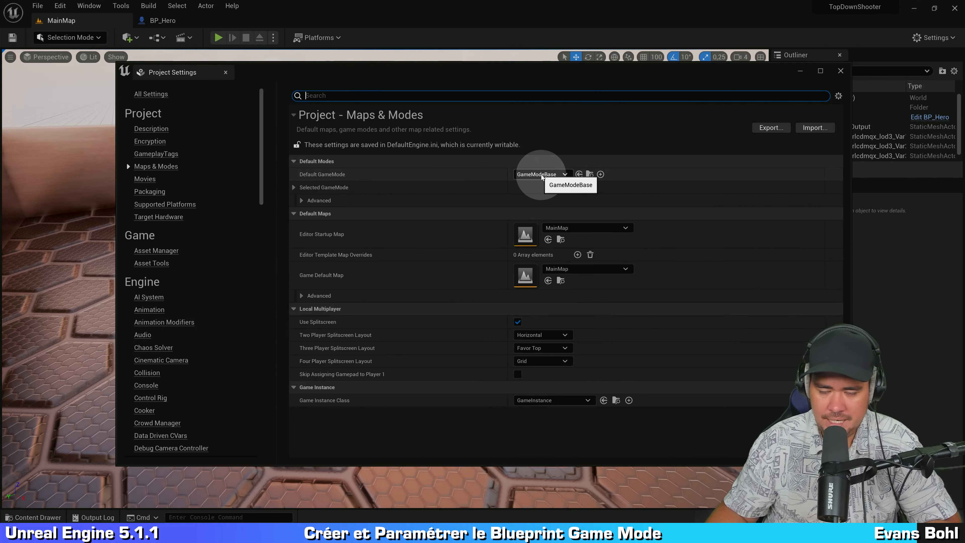
{"action": "left_click", "coordinate": [555, 175]}
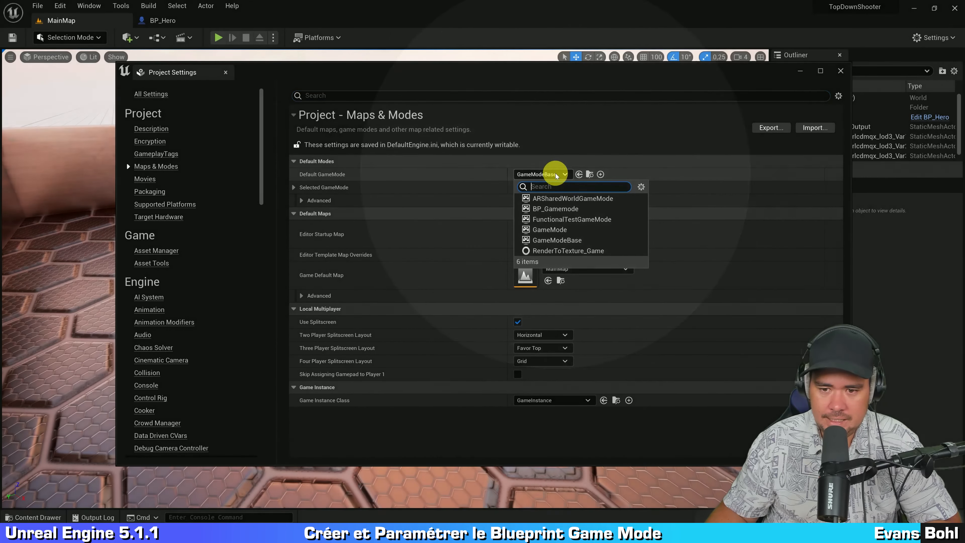
{"action": "left_click", "coordinate": [568, 209]}
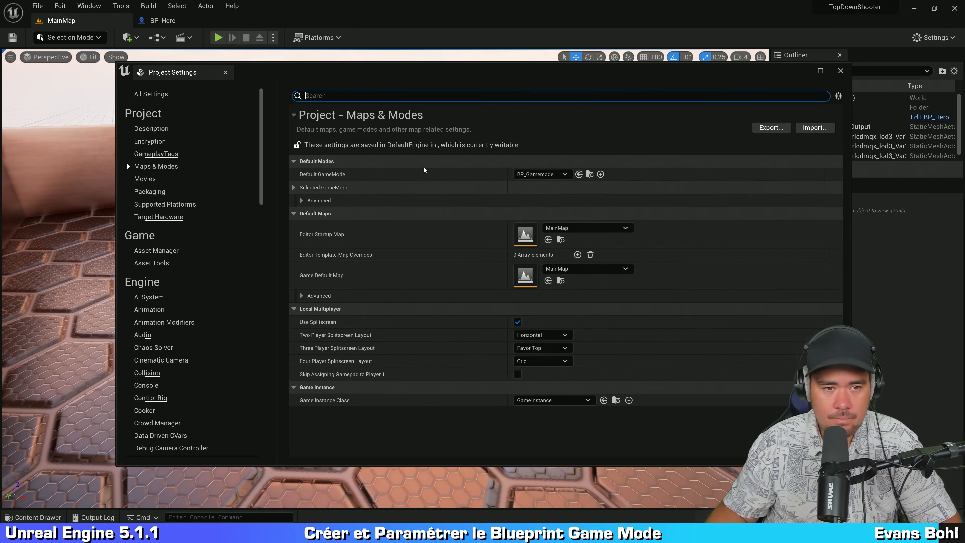
{"action": "left_click", "coordinate": [226, 72]}
Play MainMap from a viewpoint facing the placed BP_Hero at a distance to test the new game mode.
{"action": "right_click_drag", "start_coordinate": [243, 113], "coordinate": [578, 104]}
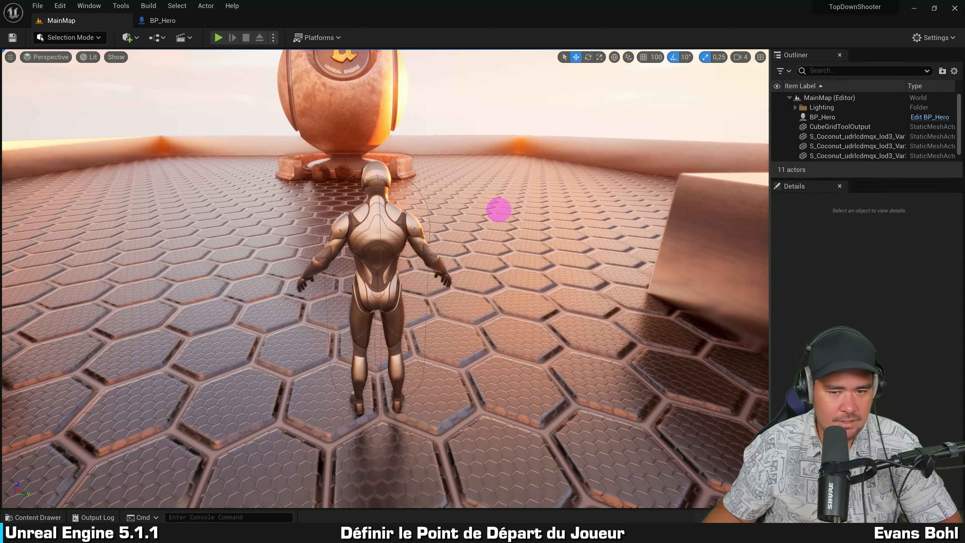
{"action": "right_click_drag", "start_coordinate": [498, 210], "coordinate": [131, 215]}
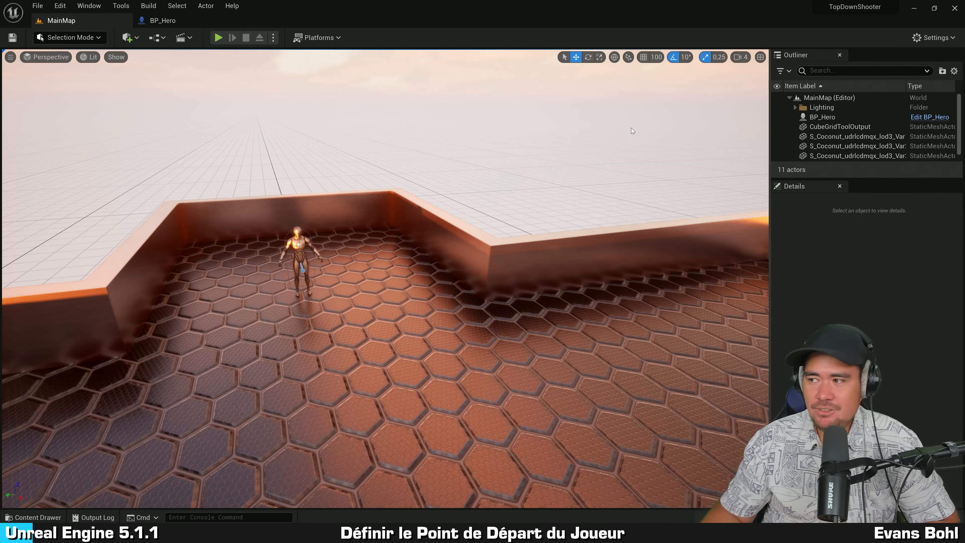
{"action": "left_click", "coordinate": [219, 37]}
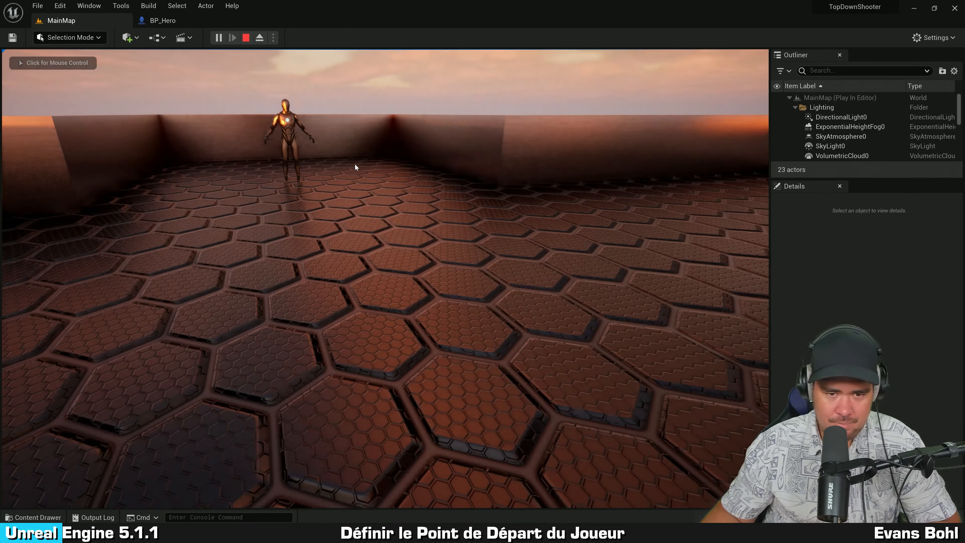
{"action": "left_click", "coordinate": [355, 164]}
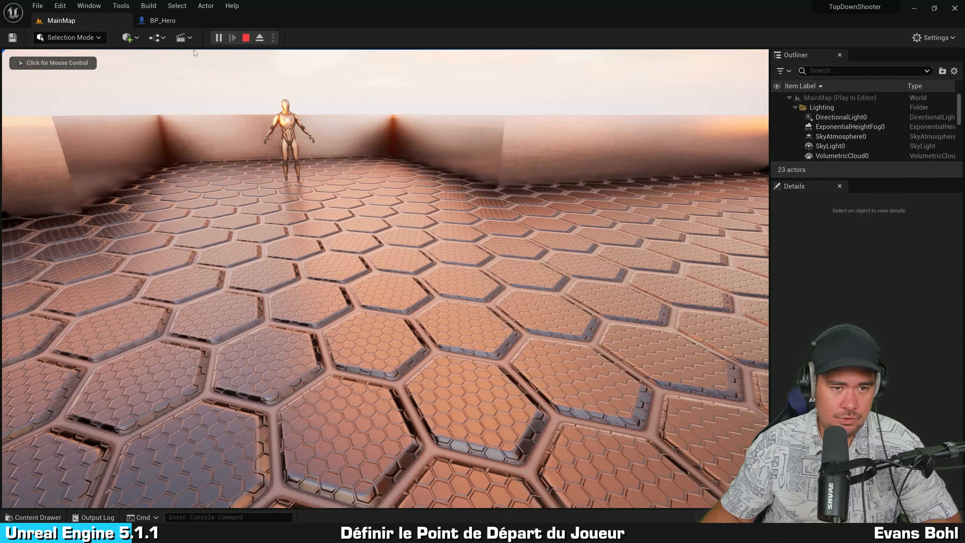
{"action": "left_click", "coordinate": [216, 190]}
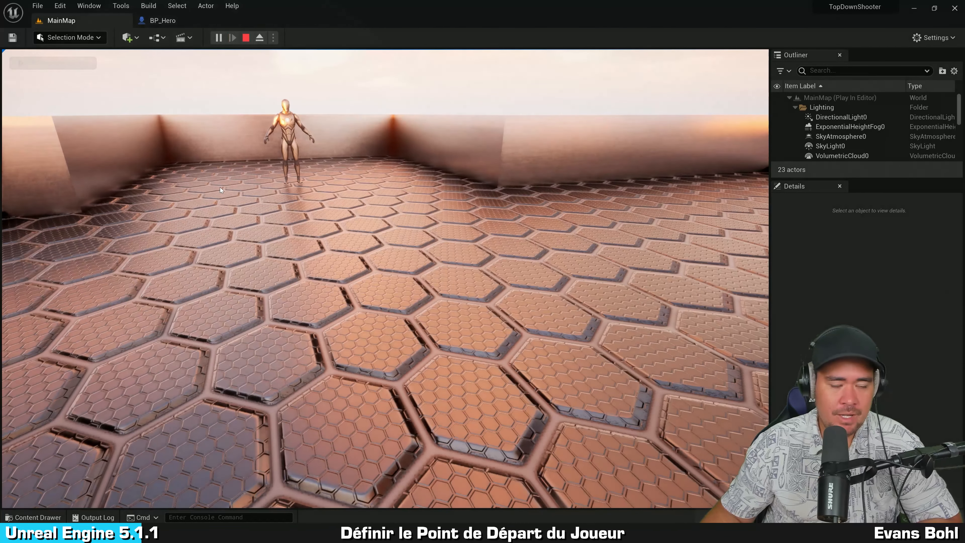
Detach from the player controller, fly back to examine the spawned hero, and stop the run.
{"action": "left_click", "coordinate": [262, 41]}
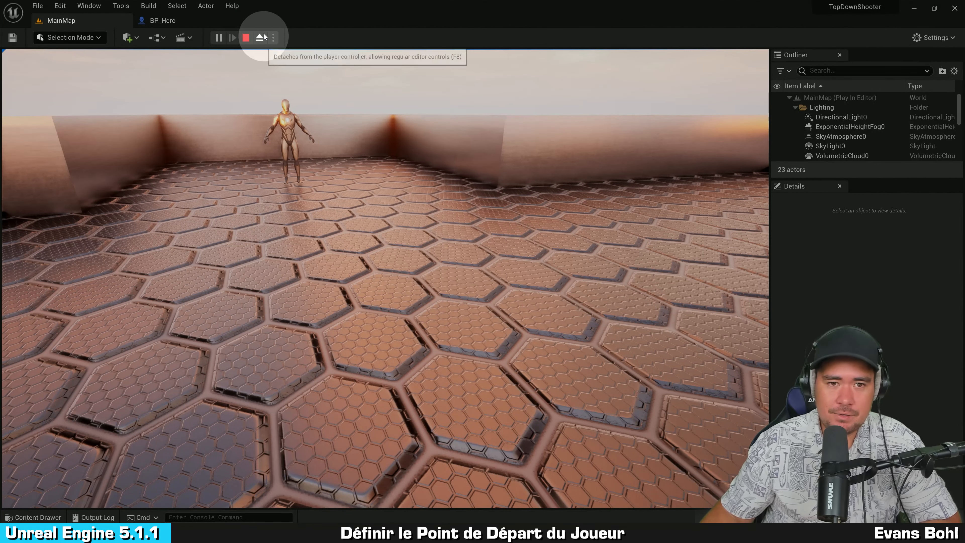
{"action": "left_click", "coordinate": [262, 38]}
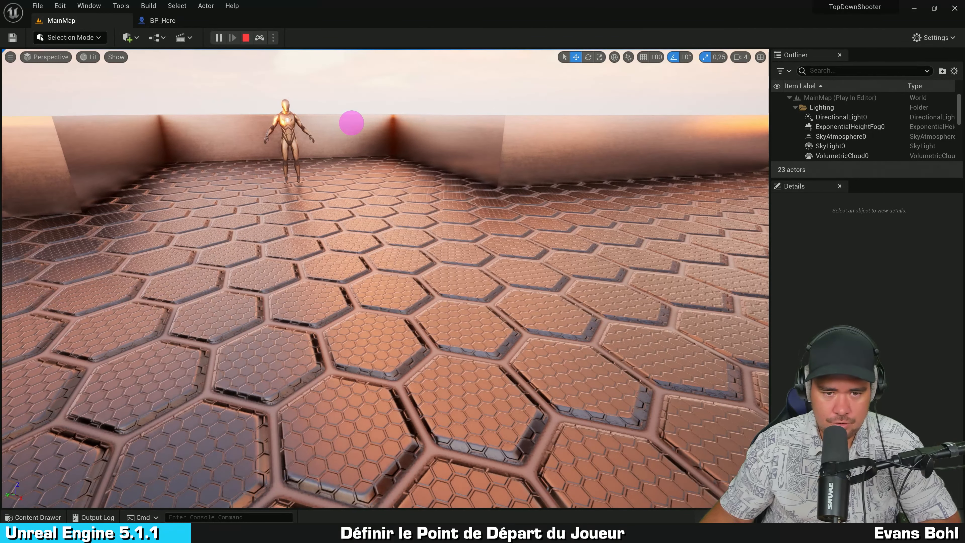
{"action": "key", "text": "s"}
{"action": "mouse_move", "coordinate": [351, 122]}
{"action": "right_mouse_down"}
{"action": "mouse_move", "coordinate": [574, 121]}
{"action": "mouse_move", "coordinate": [547, 101]}
{"action": "mouse_move", "coordinate": [640, 93]}
{"action": "mouse_move", "coordinate": [677, 71]}
{"action": "mouse_move", "coordinate": [549, 97]}
{"action": "mouse_move", "coordinate": [427, 91]}
{"action": "mouse_move", "coordinate": [357, 119]}
{"action": "right_mouse_up"}
{"action": "key", "text": "a"}
{"action": "key", "text": "w"}
{"action": "key", "text": "s"}
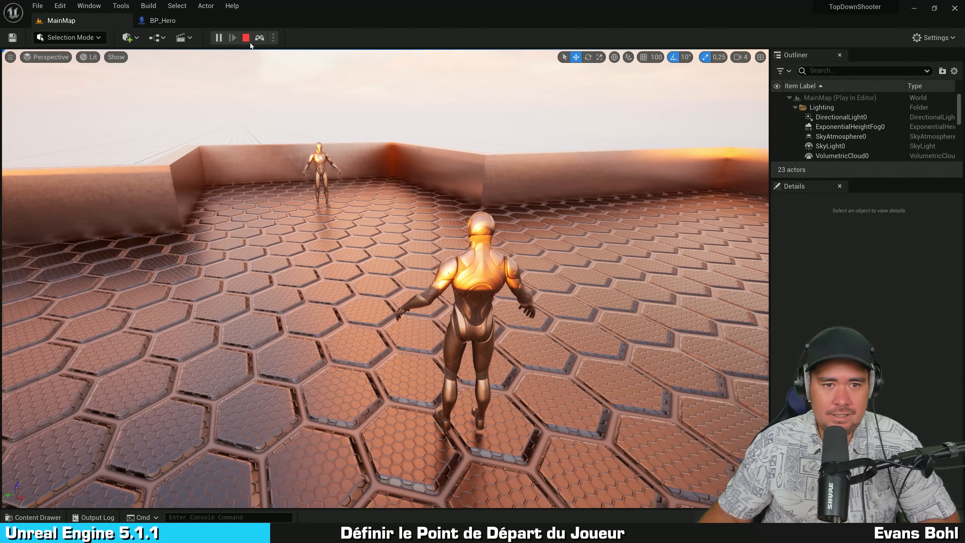
{"action": "left_click", "coordinate": [246, 38]}
Play the level again from another viewpoint, detach from the player to check where the hero spawns, and stop the run.
{"action": "mouse_move", "coordinate": [361, 114]}
{"action": "right_mouse_down"}
{"action": "mouse_move", "coordinate": [356, 204]}
{"action": "mouse_move", "coordinate": [356, 189]}
{"action": "right_mouse_up"}
{"action": "left_click", "coordinate": [218, 38]}
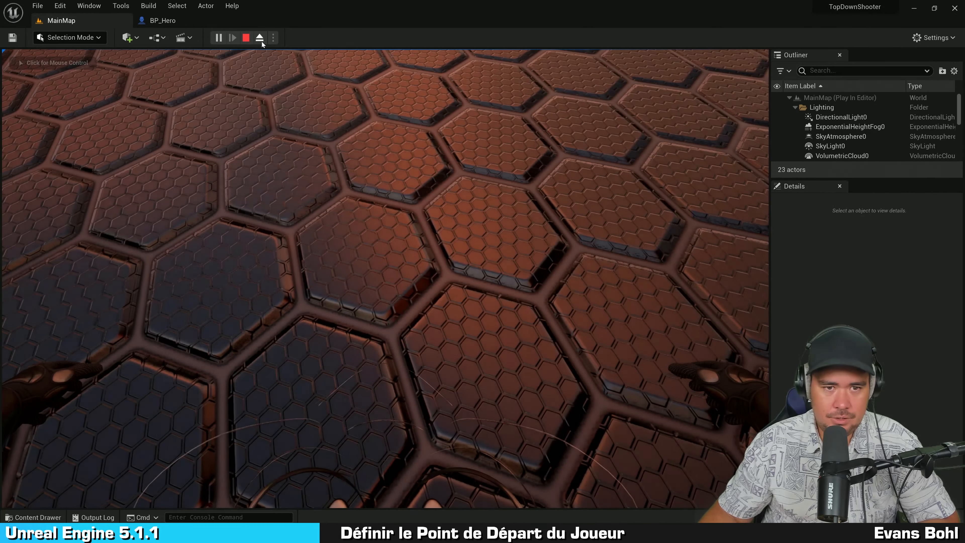
{"action": "left_click", "coordinate": [260, 37]}
{"action": "mouse_move", "coordinate": [307, 168]}
{"action": "right_mouse_down"}
{"action": "mouse_move", "coordinate": [398, 163]}
{"action": "mouse_move", "coordinate": [538, 126]}
{"action": "mouse_move", "coordinate": [410, 130]}
{"action": "right_mouse_up"}
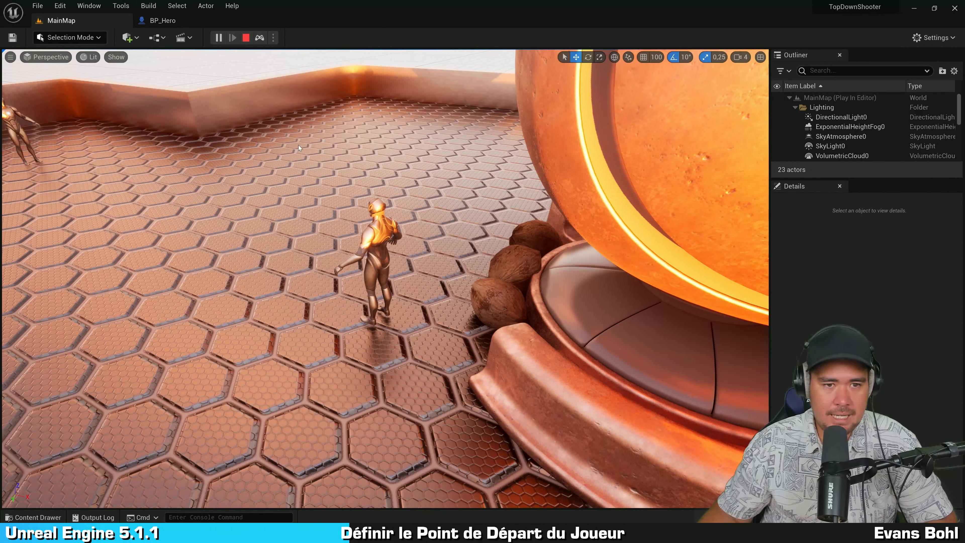
{"action": "key", "text": "Escape"}
Delete the placed BP_Hero actor from MainMap.
{"action": "mouse_move", "coordinate": [295, 64]}
{"action": "right_mouse_down"}
{"action": "mouse_move", "coordinate": [415, 61]}
{"action": "mouse_move", "coordinate": [358, 61]}
{"action": "right_mouse_up"}
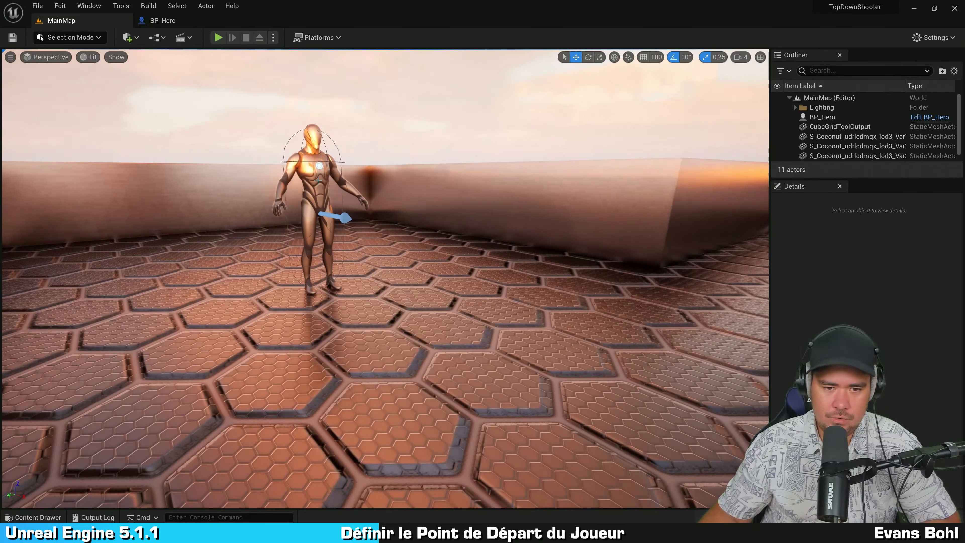
{"action": "left_click", "coordinate": [322, 181]}
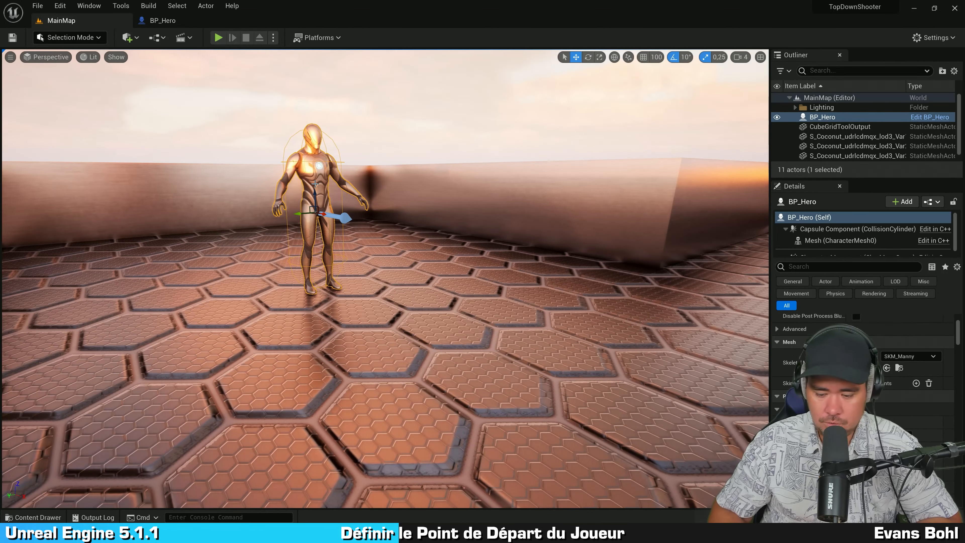
{"action": "key", "text": "Delete"}
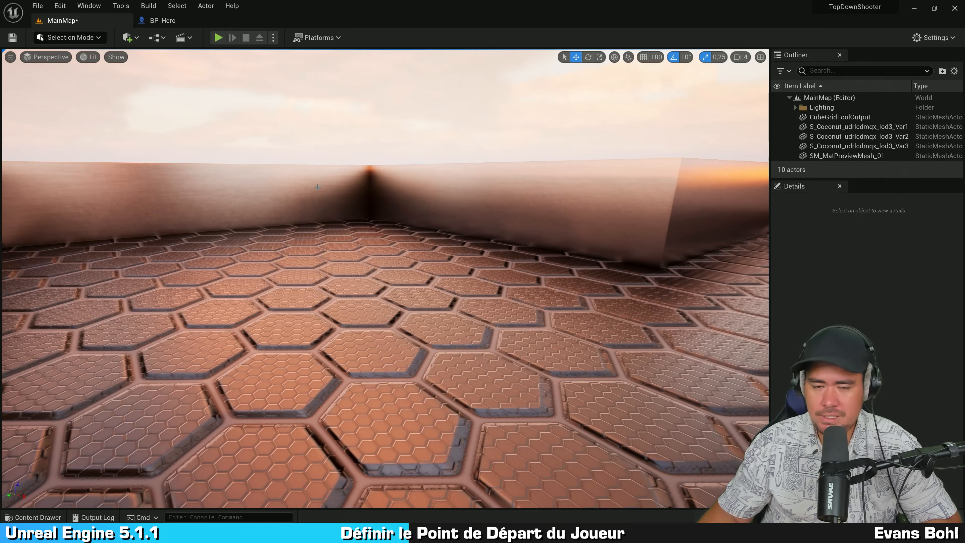
Play MainMap from a viewpoint near the material preview sphere to test the spawn location, and stop the run.
{"action": "right_click_drag", "start_coordinate": [287, 184], "coordinate": [266, 215]}
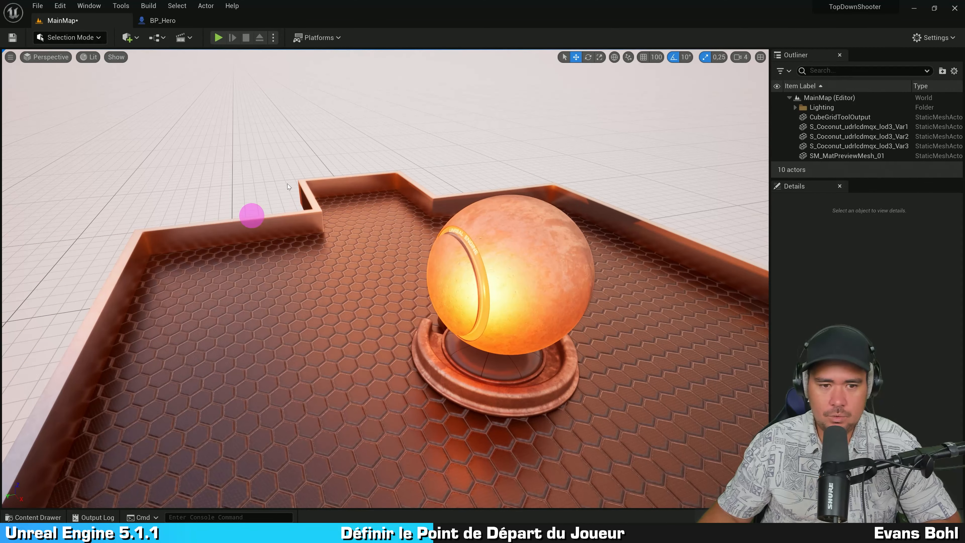
{"action": "left_click", "coordinate": [219, 37]}
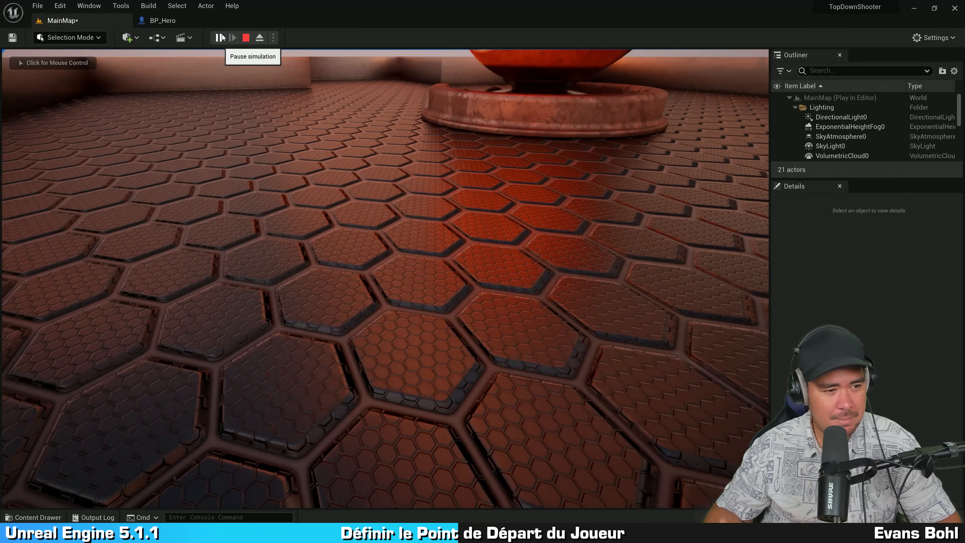
{"action": "key", "text": "Escape"}
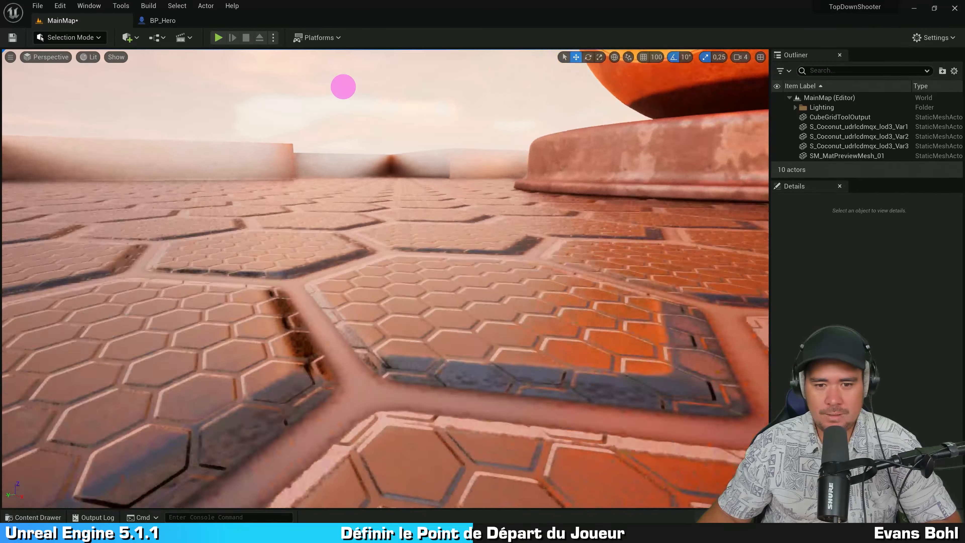
Play from a viewpoint in the narrow part of the arena, detach from the player to examine the spawned hero, and stop the run.
{"action": "mouse_move", "coordinate": [344, 87]}
{"action": "right_mouse_down"}
{"action": "mouse_move", "coordinate": [691, 80]}
{"action": "mouse_move", "coordinate": [661, 79]}
{"action": "mouse_move", "coordinate": [682, 79]}
{"action": "right_mouse_up"}
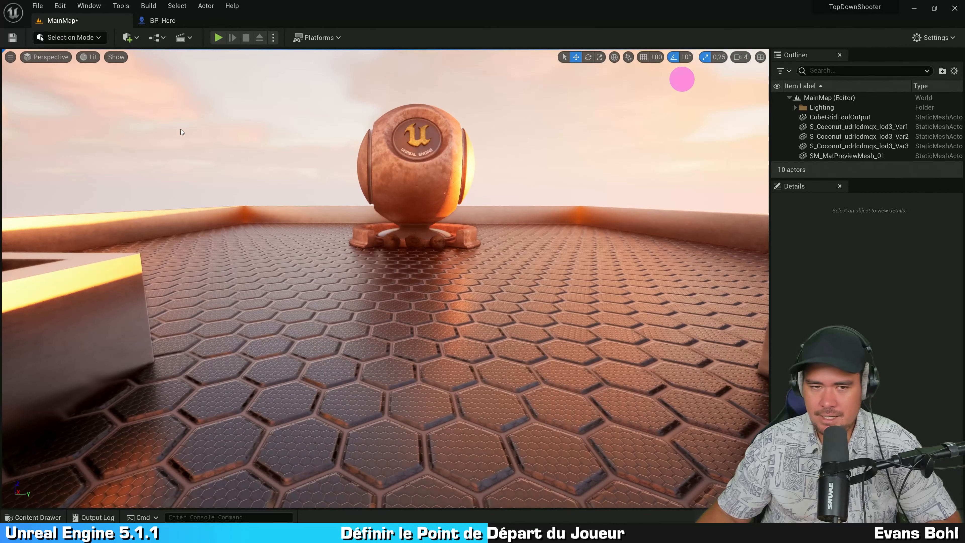
{"action": "left_click", "coordinate": [218, 38]}
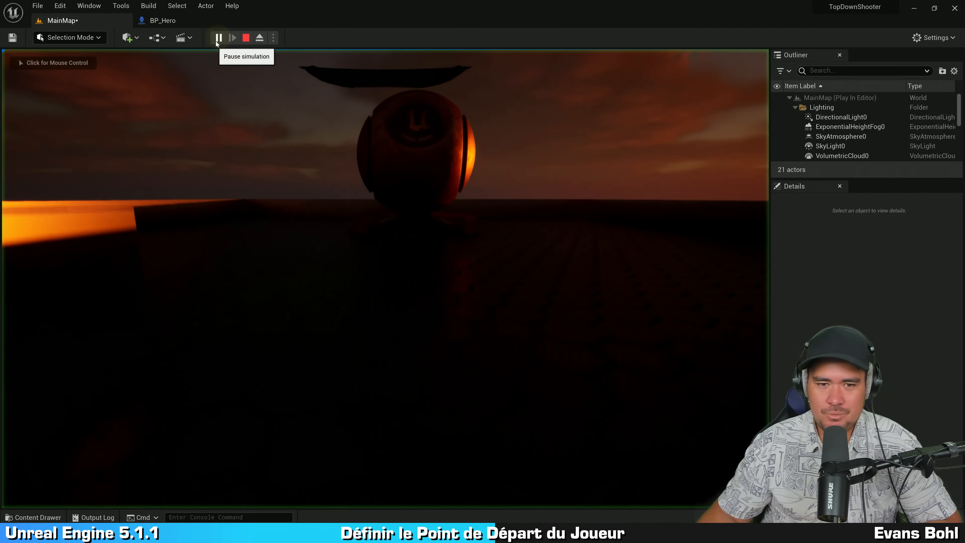
{"action": "left_click", "coordinate": [261, 38]}
{"action": "mouse_move", "coordinate": [281, 175]}
{"action": "right_mouse_down"}
{"action": "mouse_move", "coordinate": [201, 193]}
{"action": "mouse_move", "coordinate": [309, 140]}
{"action": "right_mouse_up"}
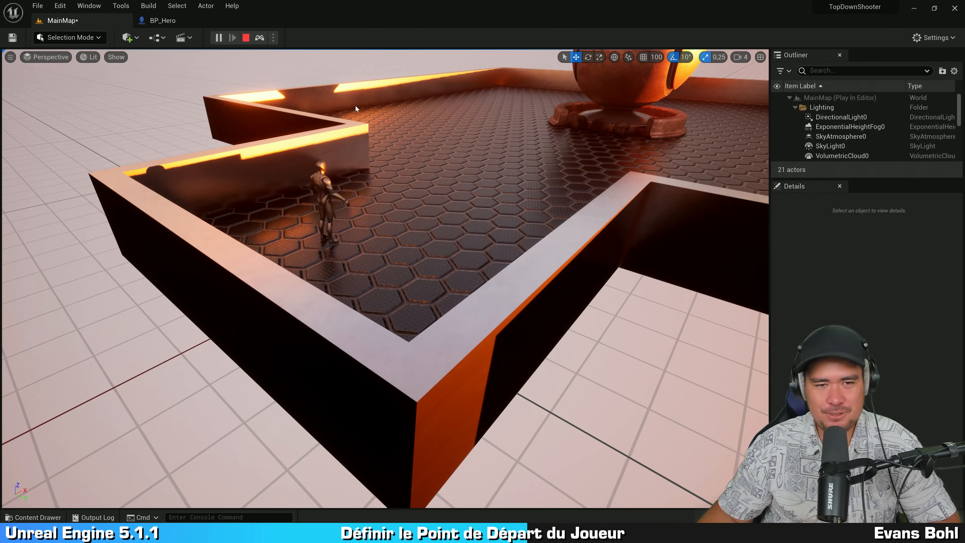
{"action": "key", "text": "Escape"}
Place a Player Start actor on the floor of the arena's narrow extension in MainMap.
{"action": "right_click_drag", "start_coordinate": [405, 151], "coordinate": [282, 227]}
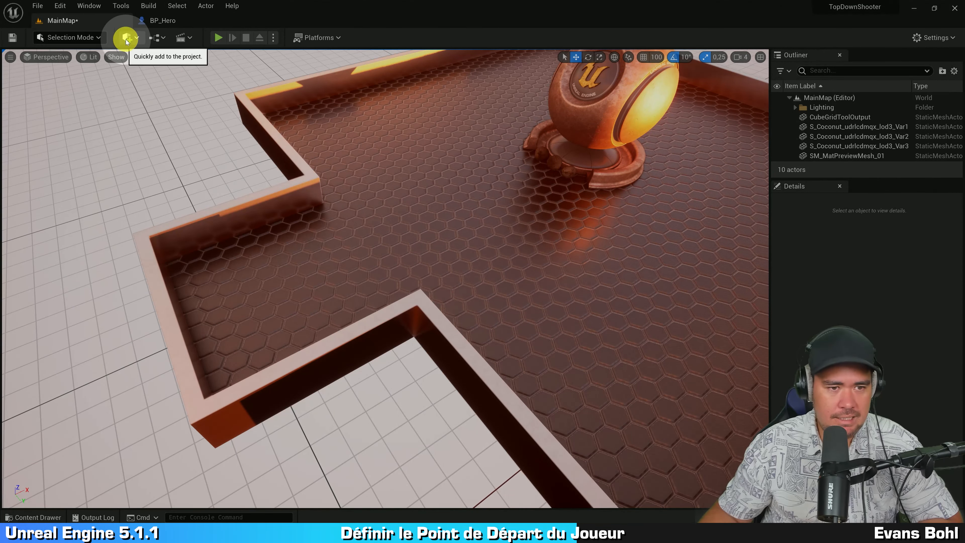
{"action": "left_click", "coordinate": [127, 38]}
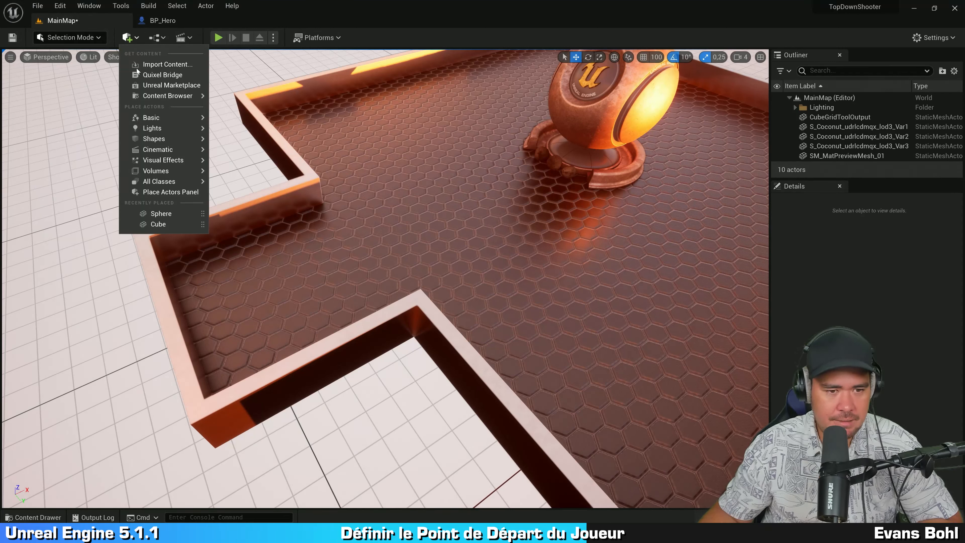
{"action": "mouse_move", "coordinate": [159, 120]}
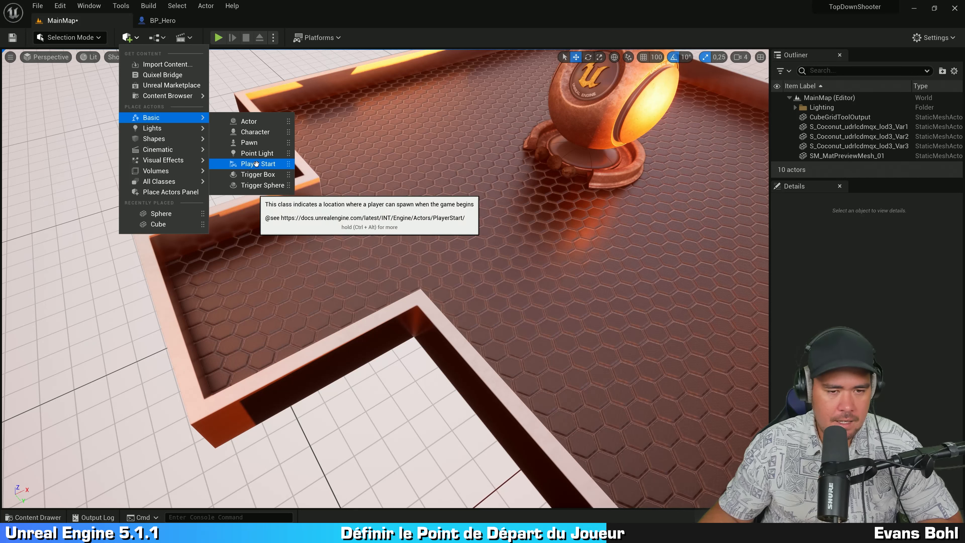
{"action": "left_click_drag", "start_coordinate": [242, 164], "coordinate": [356, 186]}
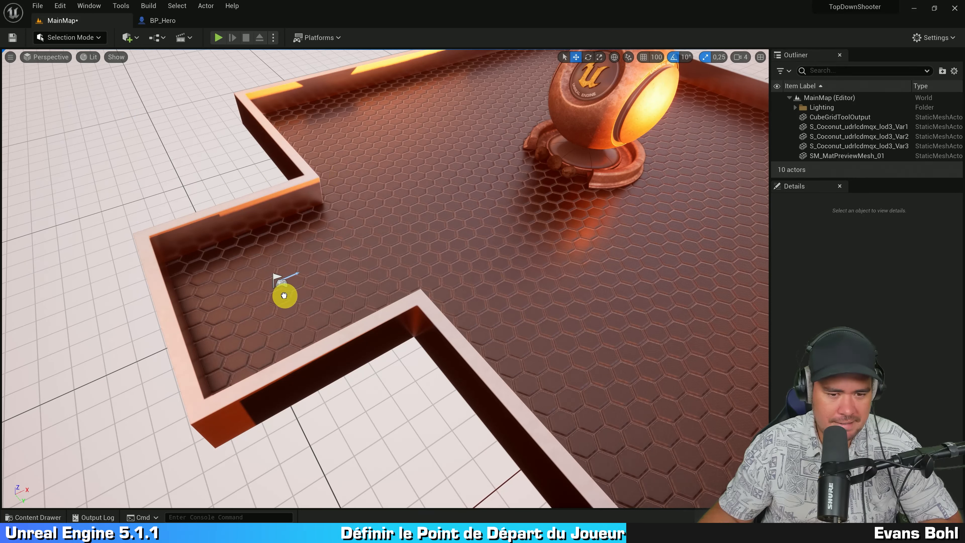
Move the PlayerStart actor a short distance forward, in the direction its arrow faces.
{"action": "right_click_drag", "start_coordinate": [280, 296], "coordinate": [320, 160]}
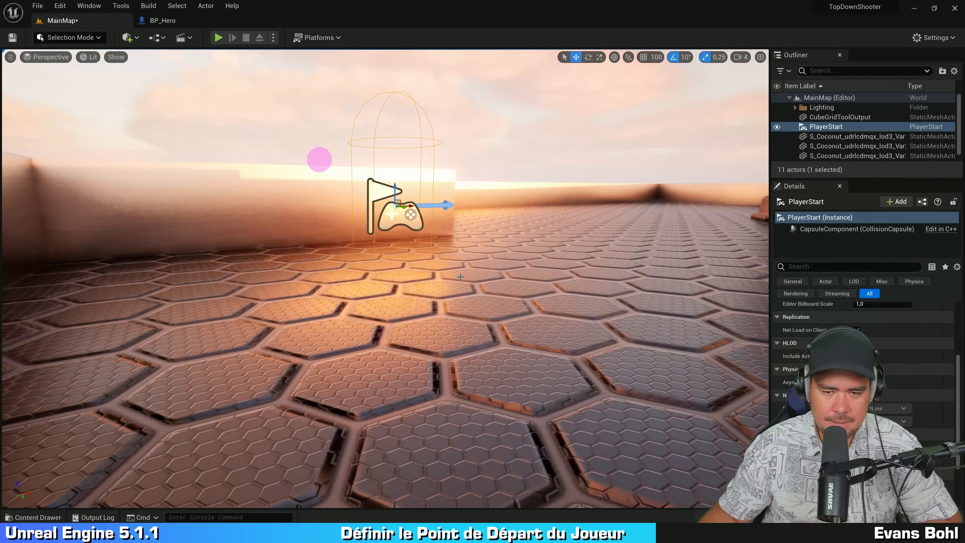
{"action": "right_click_drag", "start_coordinate": [471, 215], "coordinate": [415, 221]}
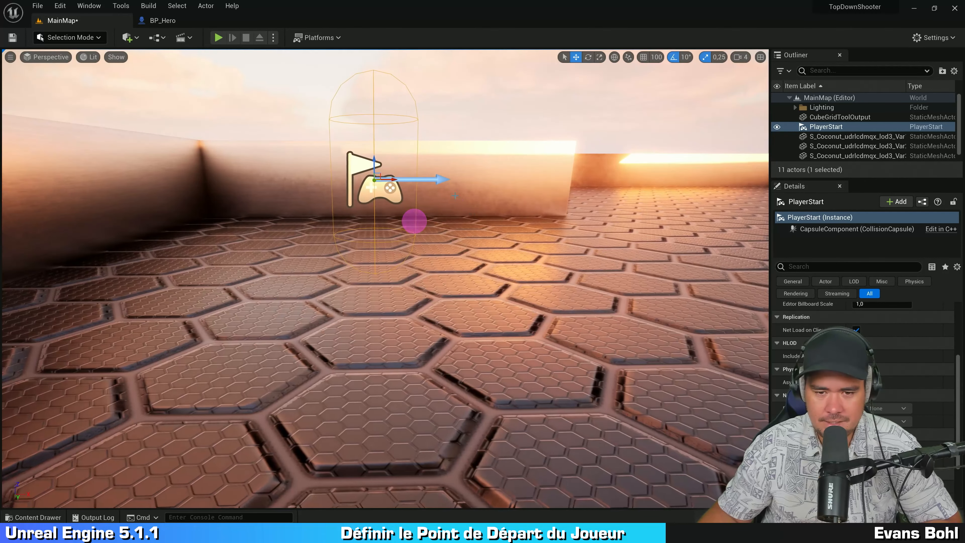
{"action": "left_click_drag", "start_coordinate": [391, 184], "coordinate": [459, 184]}
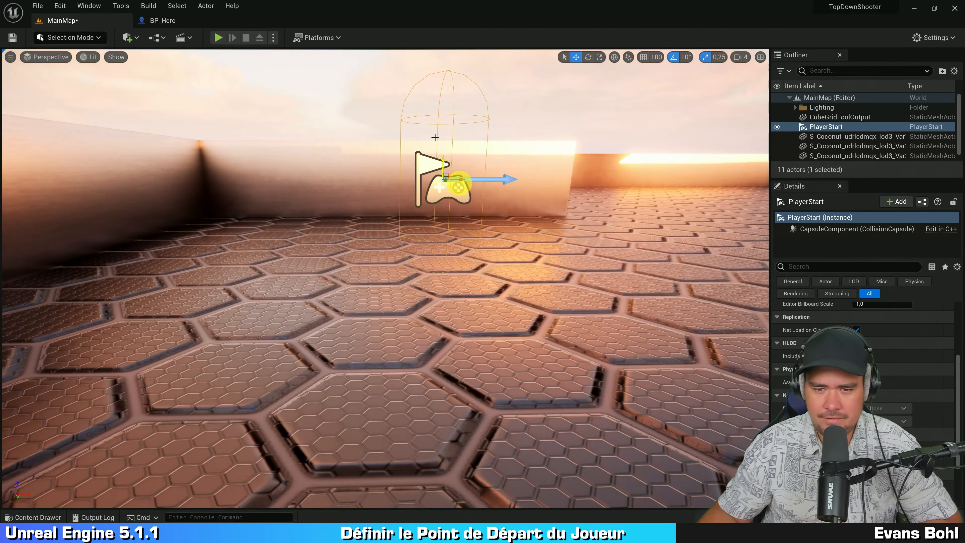
{"action": "mouse_move", "coordinate": [600, 160]}
{"action": "right_mouse_down"}
{"action": "mouse_move", "coordinate": [656, 231]}
{"action": "mouse_move", "coordinate": [672, 224]}
{"action": "mouse_move", "coordinate": [657, 209]}
{"action": "mouse_move", "coordinate": [601, 207]}
{"action": "right_mouse_up"}
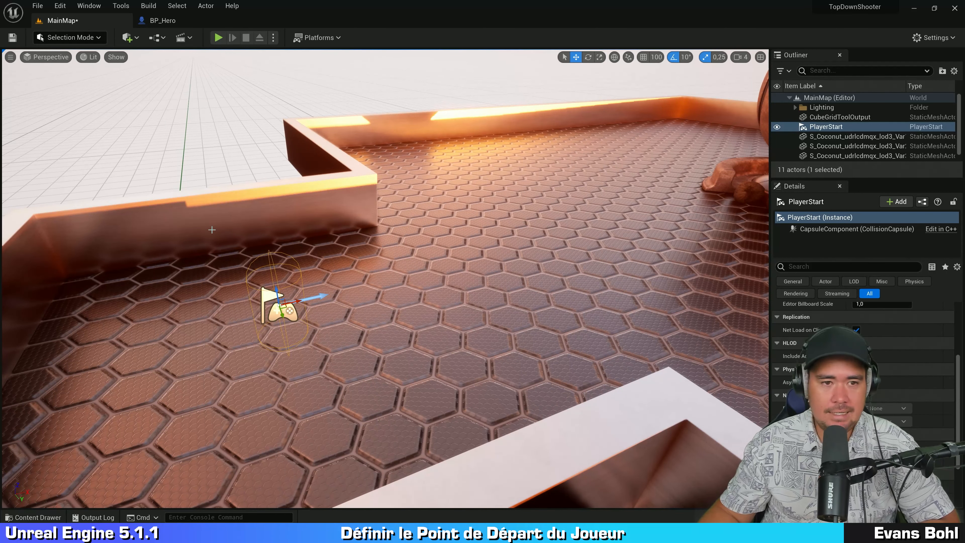
Play the level, detach from the player controller to check the hero at the PlayerStart, and stop the run.
{"action": "left_click", "coordinate": [217, 38]}
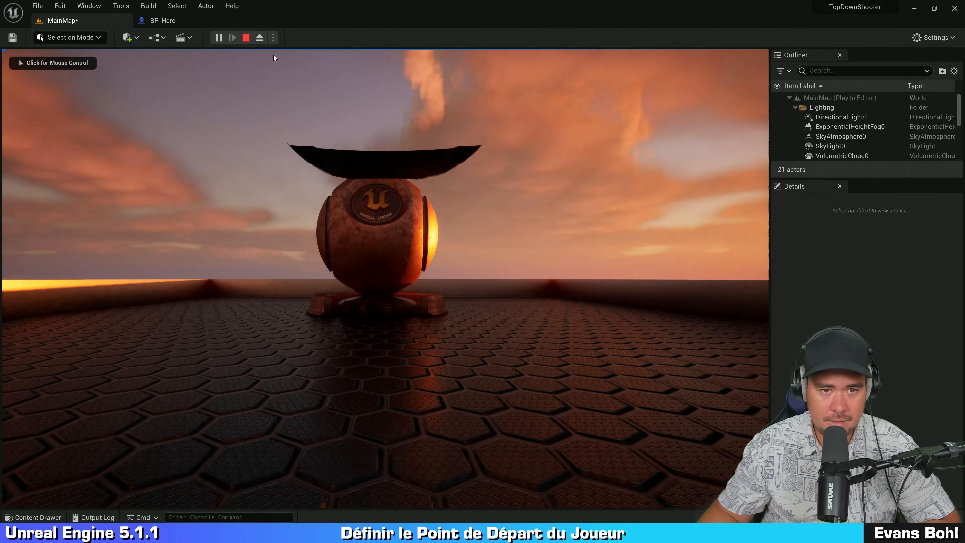
{"action": "left_click", "coordinate": [261, 38]}
{"action": "key", "text": "s"}
{"action": "mouse_move", "coordinate": [434, 138]}
{"action": "right_mouse_down"}
{"action": "mouse_move", "coordinate": [434, 180]}
{"action": "mouse_move", "coordinate": [274, 219]}
{"action": "mouse_move", "coordinate": [61, 184]}
{"action": "right_mouse_up"}
{"action": "key", "text": "w"}
{"action": "key", "text": "Escape"}
Play the level again from a viewpoint far outside the arena, detach to check where the hero spawns, and stop the run.
{"action": "mouse_move", "coordinate": [434, 138]}
{"action": "right_mouse_down"}
{"action": "mouse_move", "coordinate": [457, 151]}
{"action": "mouse_move", "coordinate": [445, 172]}
{"action": "mouse_move", "coordinate": [457, 194]}
{"action": "mouse_move", "coordinate": [102, 209]}
{"action": "right_mouse_up"}
{"action": "key", "text": "w"}
{"action": "key", "text": "s"}
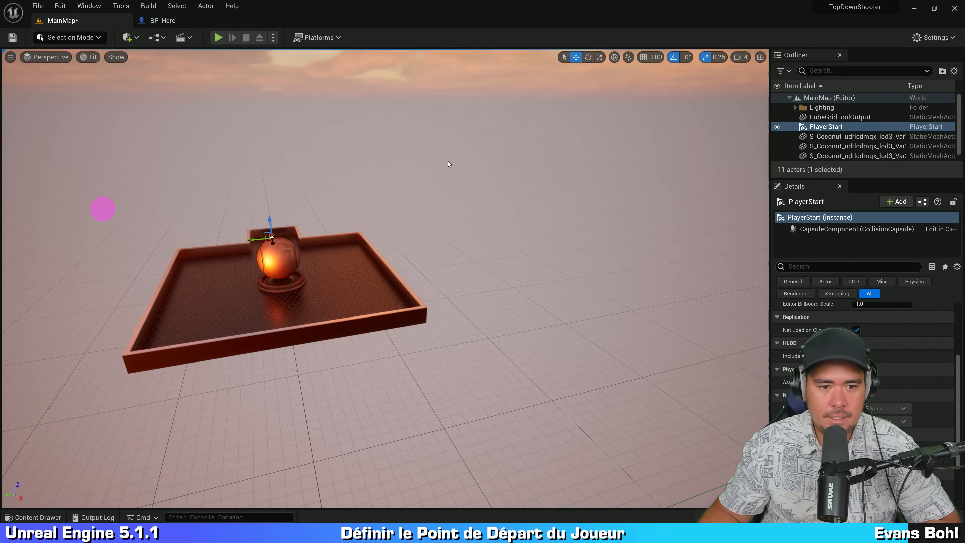
{"action": "left_click", "coordinate": [218, 38]}
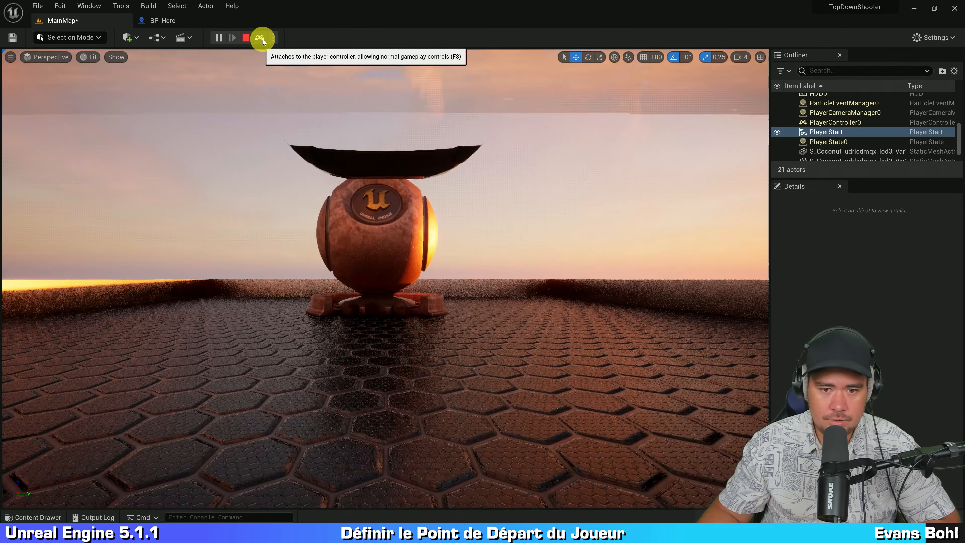
{"action": "left_click", "coordinate": [260, 37]}
{"action": "right_click_drag", "start_coordinate": [360, 151], "coordinate": [371, 222]}
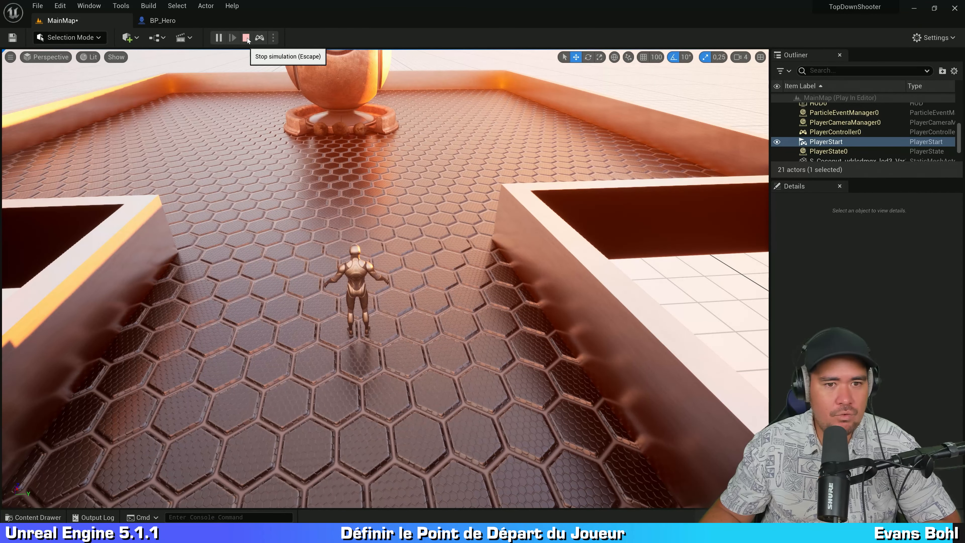
{"action": "left_click", "coordinate": [247, 38]}
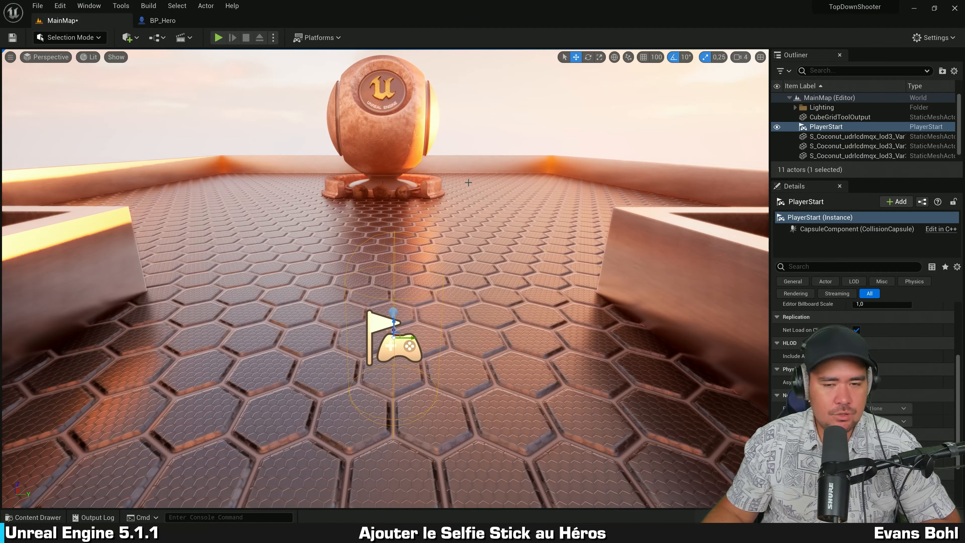
Run the level once more, detach from the player, select the spawned hero facing the camera to inspect it, and stop the run.
{"action": "right_click_drag", "start_coordinate": [433, 162], "coordinate": [392, 195]}
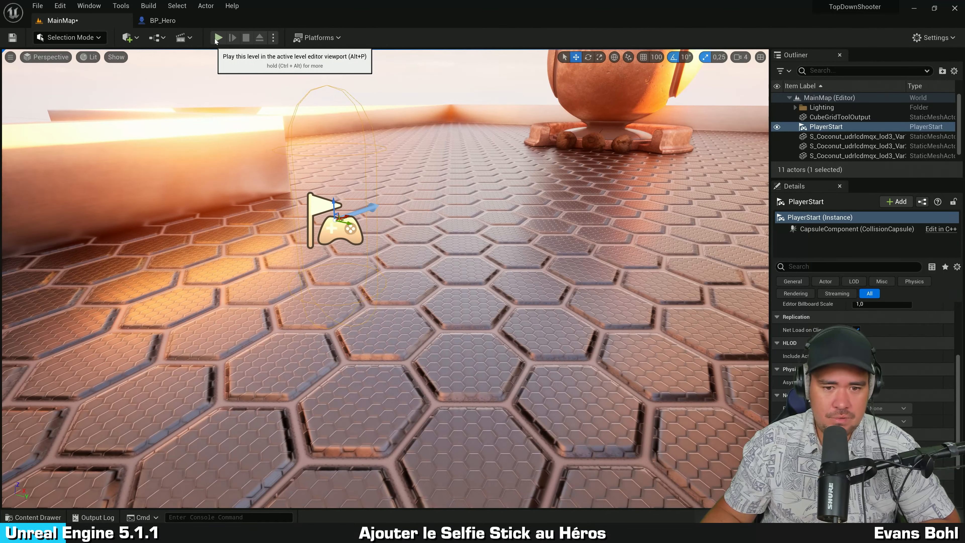
{"action": "left_click", "coordinate": [219, 37]}
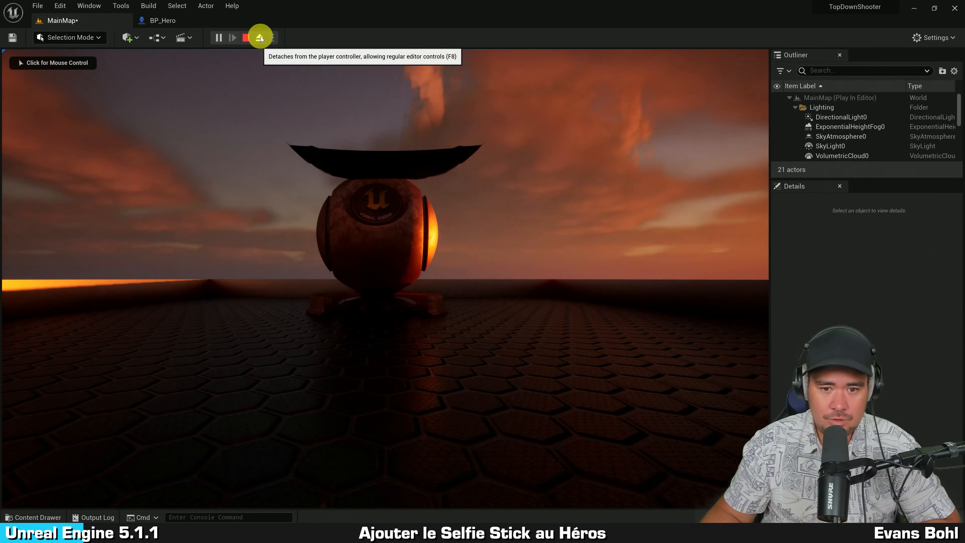
{"action": "left_click", "coordinate": [261, 37]}
{"action": "mouse_move", "coordinate": [382, 172]}
{"action": "right_mouse_down"}
{"action": "mouse_move", "coordinate": [377, 186]}
{"action": "mouse_move", "coordinate": [217, 199]}
{"action": "mouse_move", "coordinate": [73, 181]}
{"action": "right_mouse_up"}
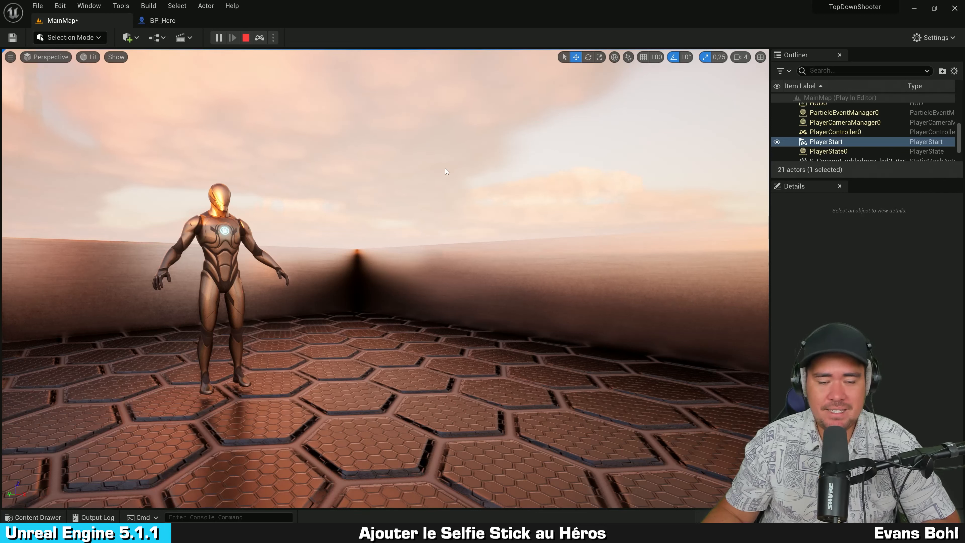
{"action": "left_click", "coordinate": [230, 247]}
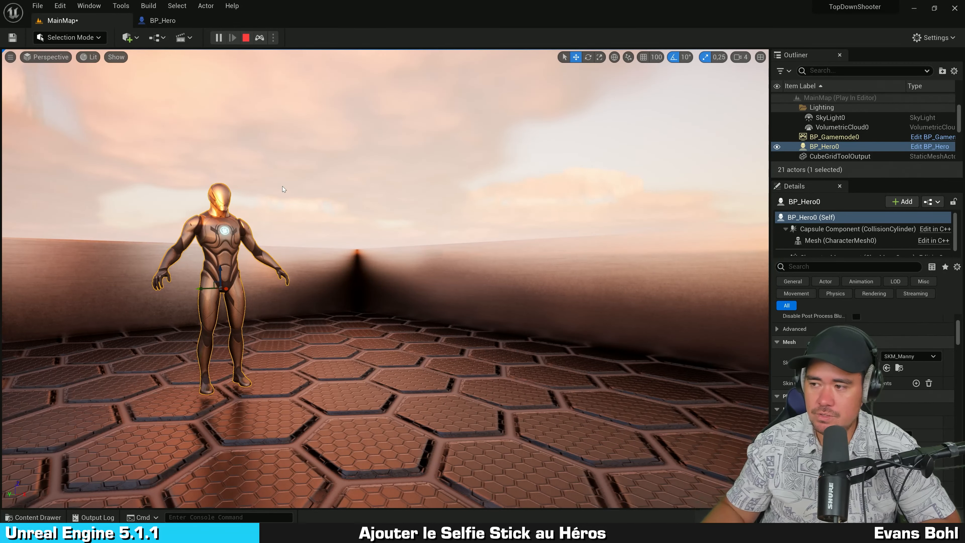
{"action": "left_click", "coordinate": [246, 37]}
Open the BP_Hero blueprint from the Core folder and show its 3D viewport.
{"action": "right_click_drag", "start_coordinate": [269, 126], "coordinate": [263, 207]}
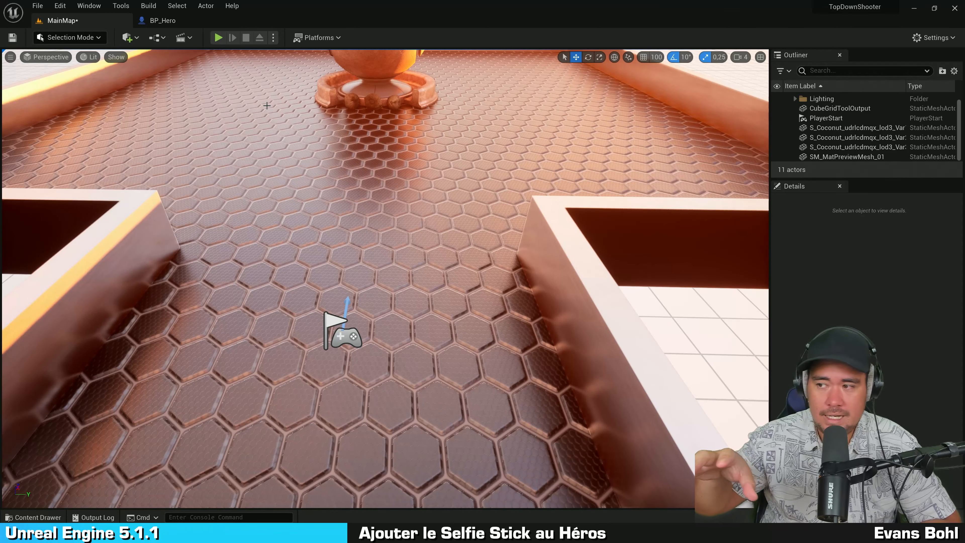
{"action": "key", "text": "ctrl+space"}
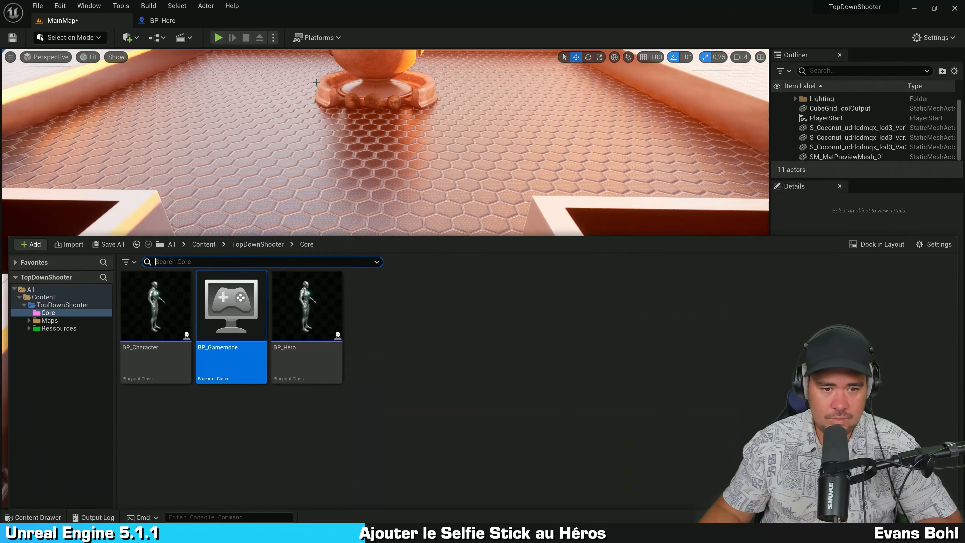
{"action": "left_click", "coordinate": [386, 304]}
{"action": "left_click", "coordinate": [338, 302]}
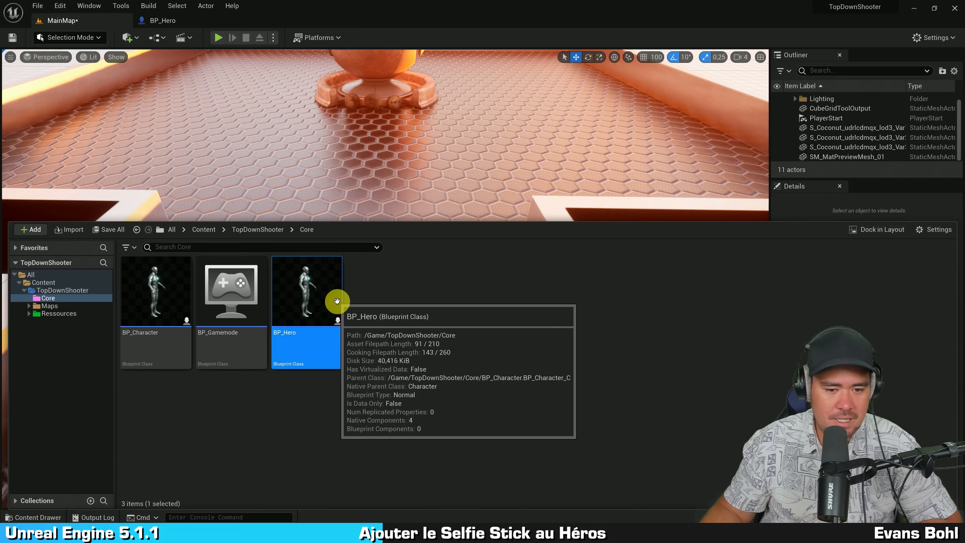
{"action": "double_click", "coordinate": [309, 291]}
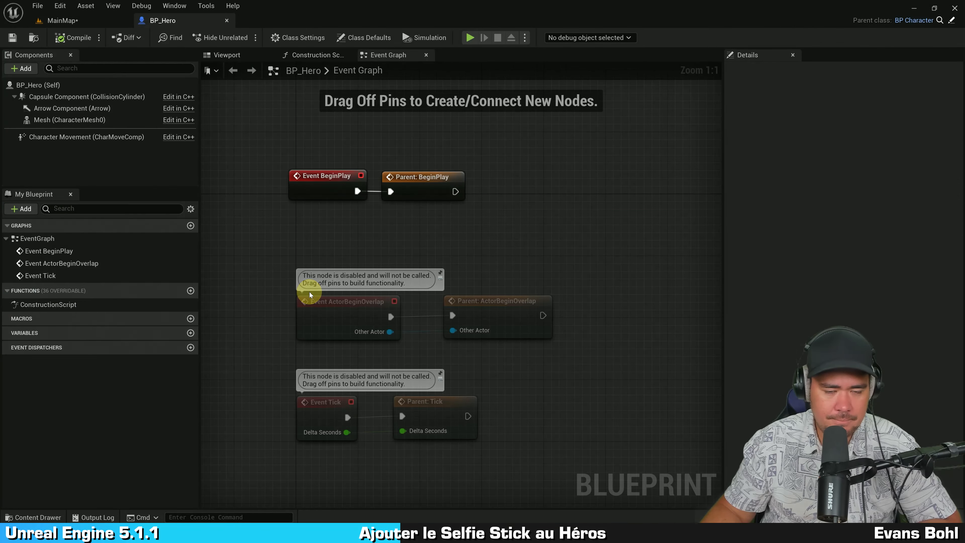
{"action": "left_click", "coordinate": [244, 56]}
Add a Spring Arm component to BP_Hero, keeping the default name SpringArm.
{"action": "mouse_move", "coordinate": [382, 161]}
{"action": "right_mouse_down"}
{"action": "mouse_move", "coordinate": [528, 170]}
{"action": "mouse_move", "coordinate": [508, 155]}
{"action": "right_mouse_up"}
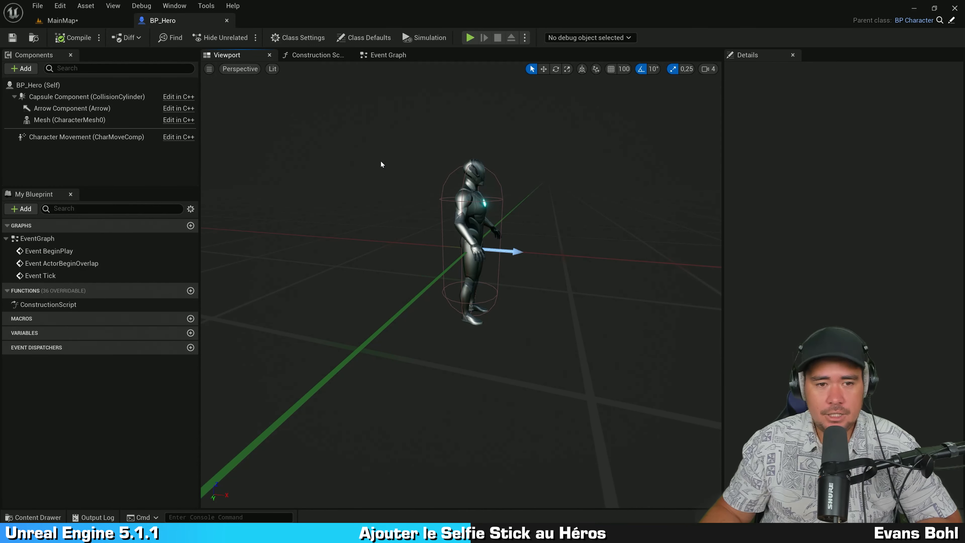
{"action": "left_click", "coordinate": [381, 162]}
{"action": "left_click", "coordinate": [30, 70]}
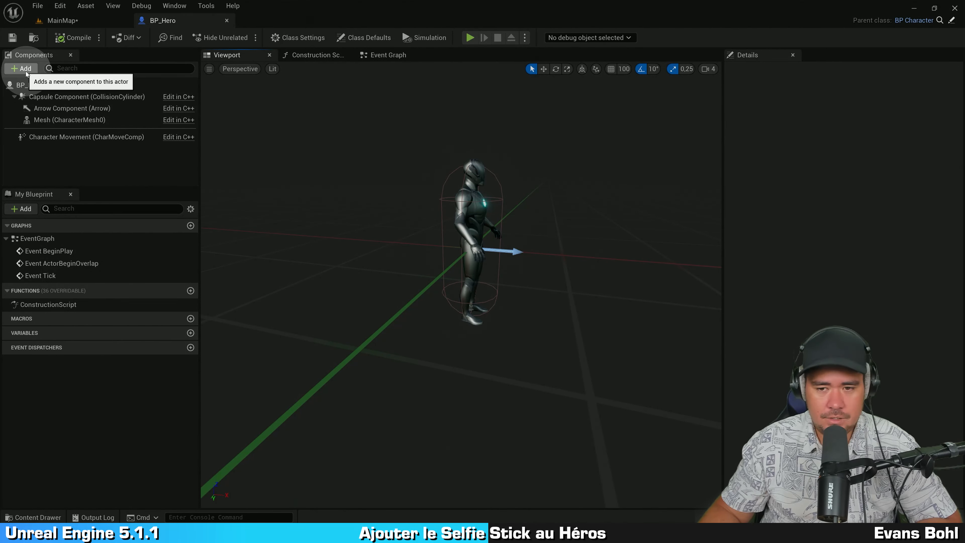
{"action": "left_click", "coordinate": [25, 71]}
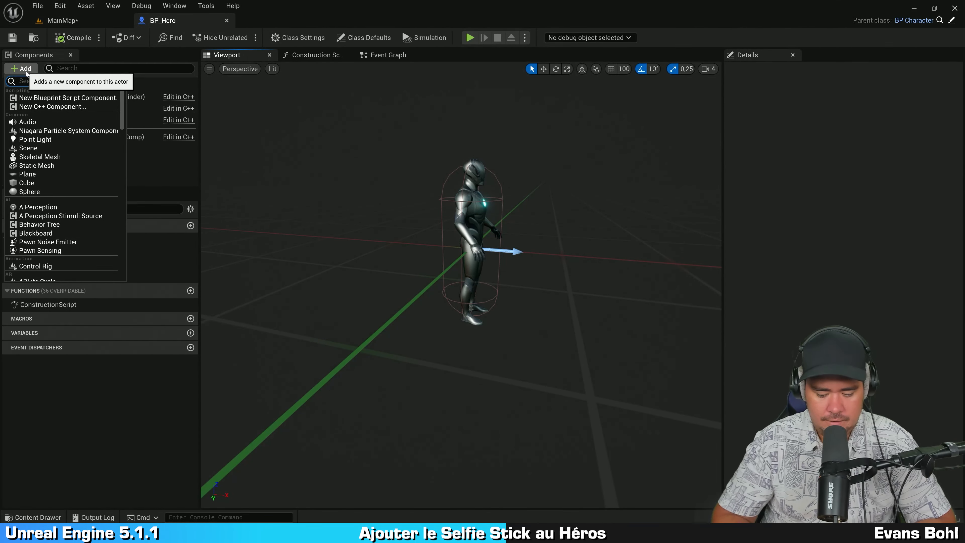
{"action": "type", "text": "spring"}
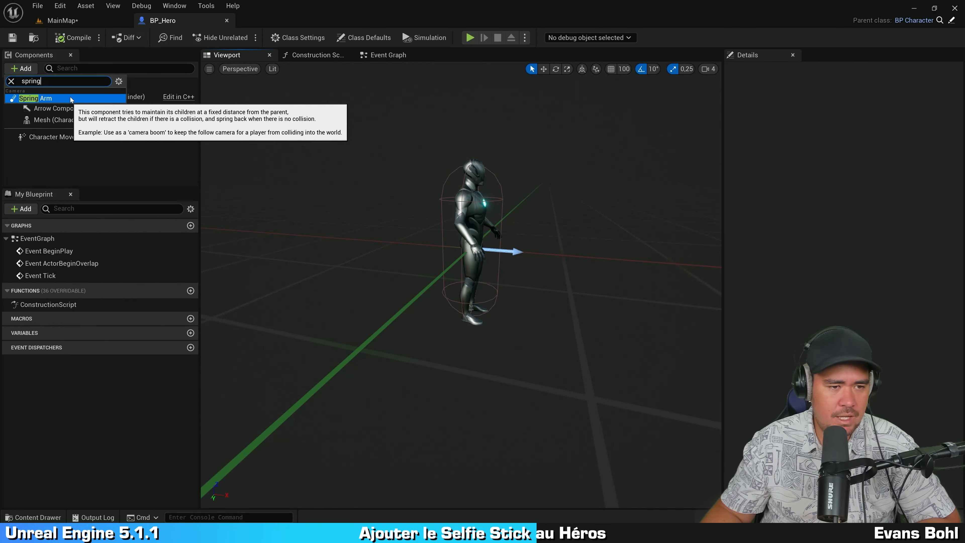
{"action": "left_click", "coordinate": [42, 99]}
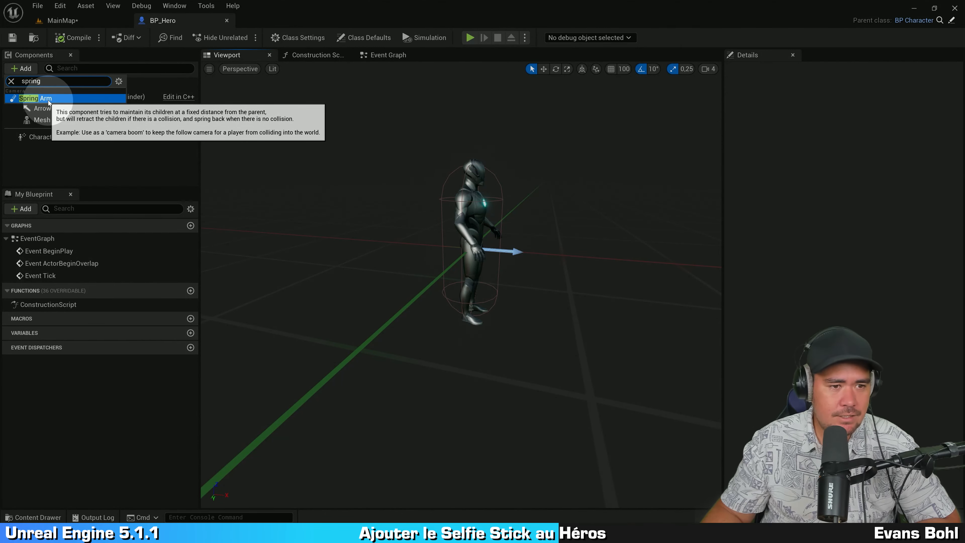
{"action": "left_click", "coordinate": [49, 101]}
Try moving the SpringArm component up above the hero's head, and undo the move.
{"action": "mouse_move", "coordinate": [229, 157]}
{"action": "right_mouse_down"}
{"action": "mouse_move", "coordinate": [268, 145]}
{"action": "mouse_move", "coordinate": [338, 164]}
{"action": "mouse_move", "coordinate": [339, 196]}
{"action": "mouse_move", "coordinate": [327, 192]}
{"action": "mouse_move", "coordinate": [429, 188]}
{"action": "mouse_move", "coordinate": [393, 185]}
{"action": "right_mouse_up"}
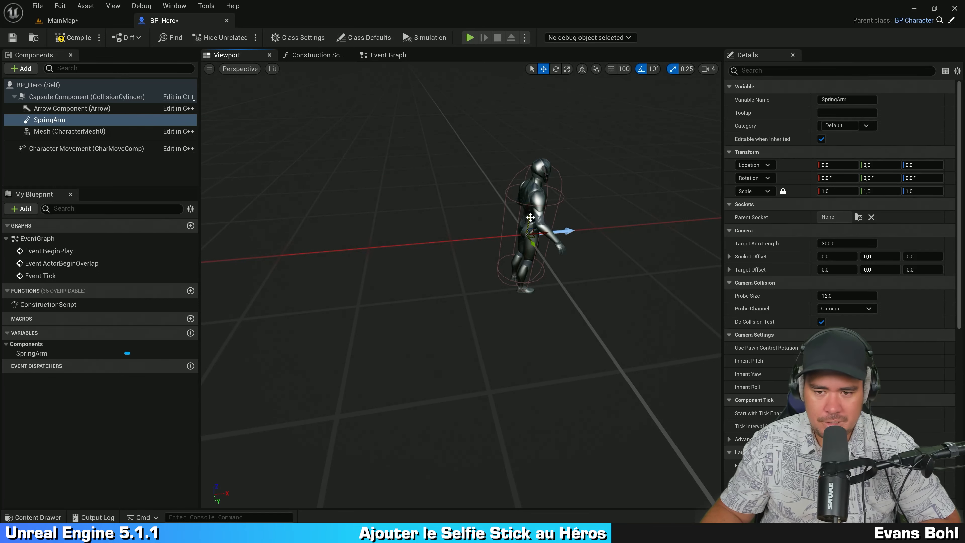
{"action": "left_click_drag", "start_coordinate": [531, 217], "coordinate": [537, 87]}
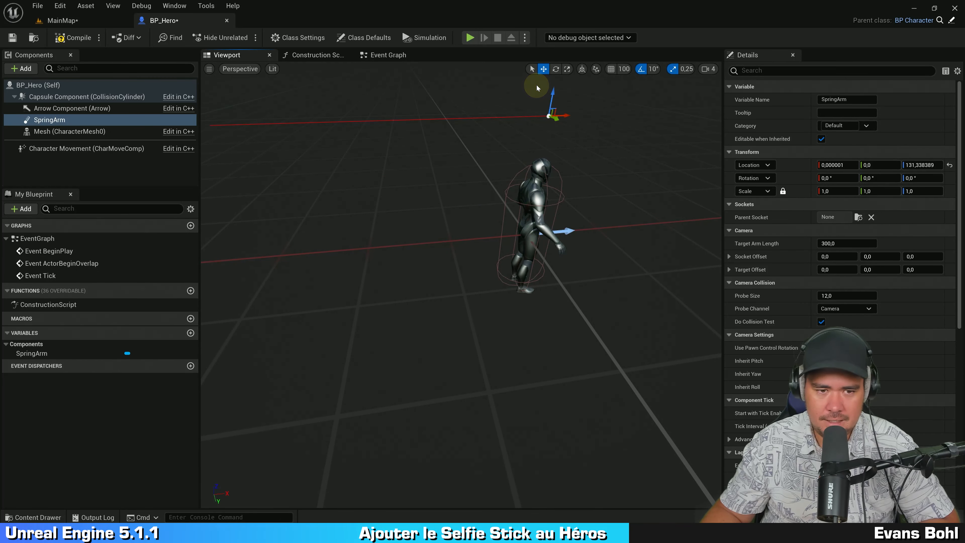
{"action": "key", "text": "ctrl+z"}
{"action": "mouse_move", "coordinate": [467, 132]}
{"action": "right_mouse_down"}
{"action": "mouse_move", "coordinate": [462, 139]}
{"action": "mouse_move", "coordinate": [490, 131]}
{"action": "right_mouse_up"}
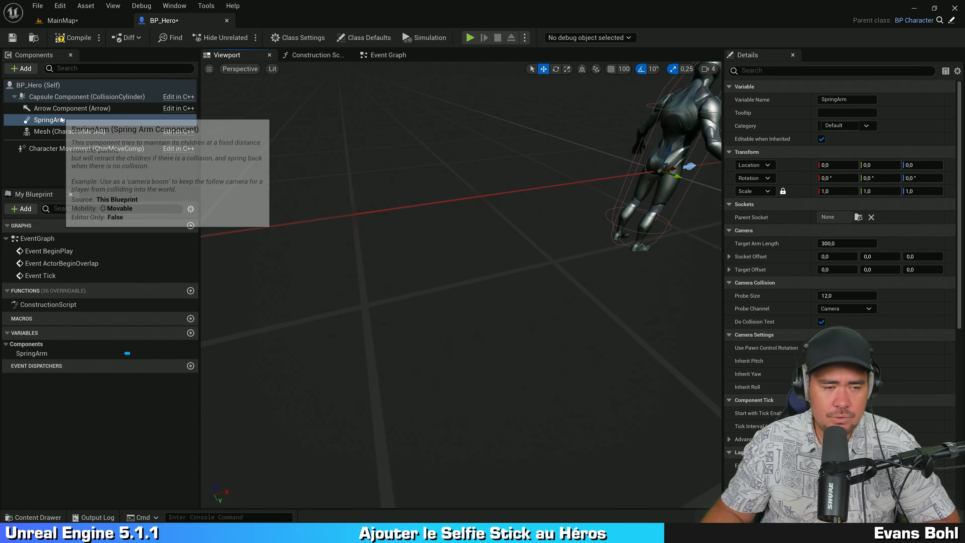
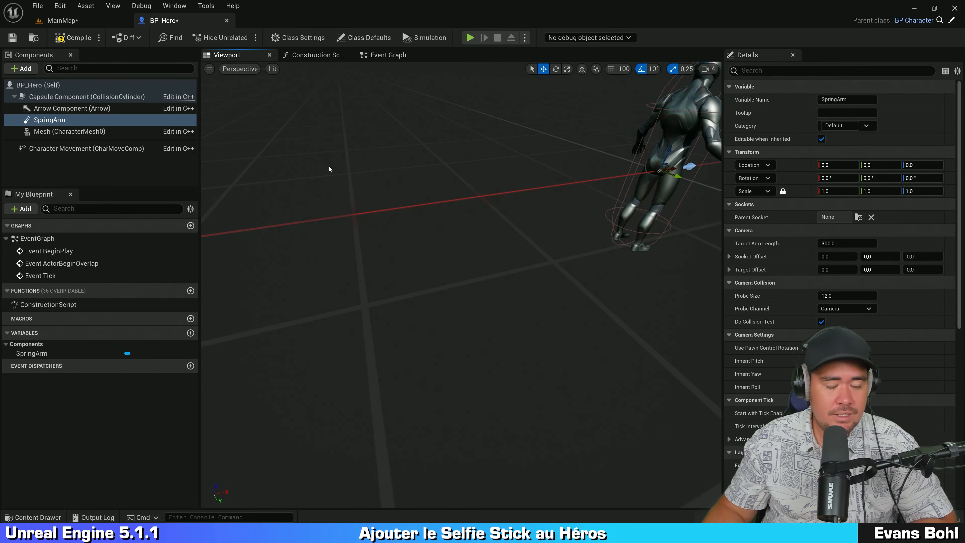
Rename the SpringArm component of BP_Hero as SelfieStick.
{"action": "left_click", "coordinate": [124, 169]}
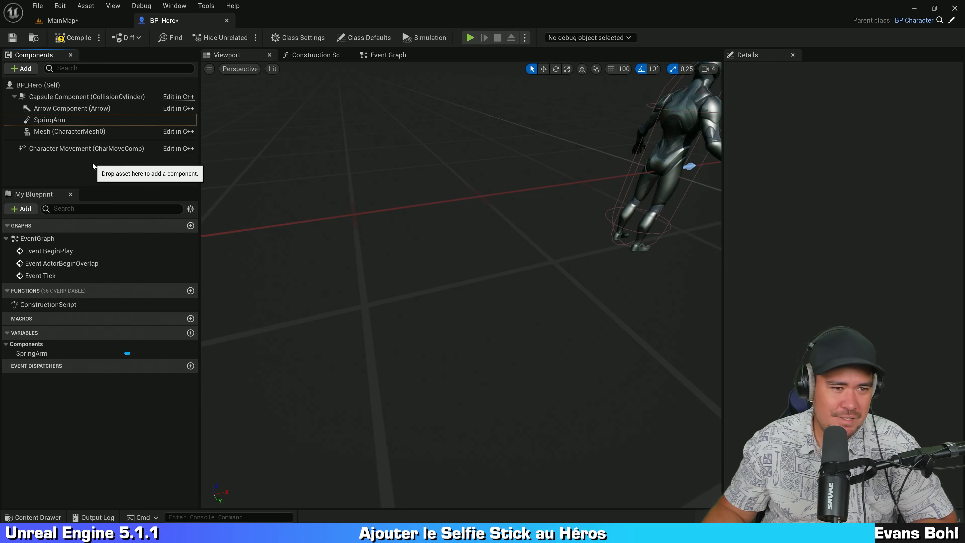
{"action": "left_click", "coordinate": [49, 120]}
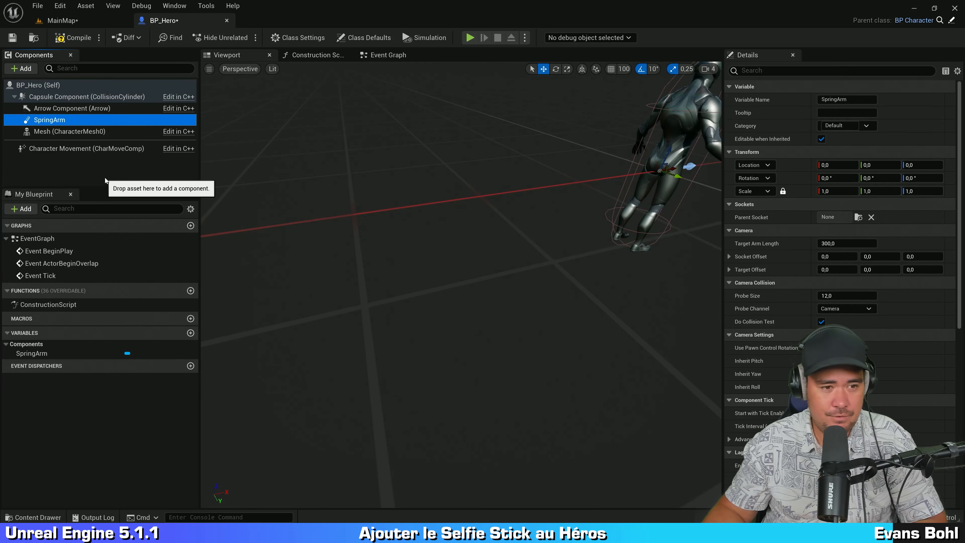
{"action": "key", "text": "F2"}
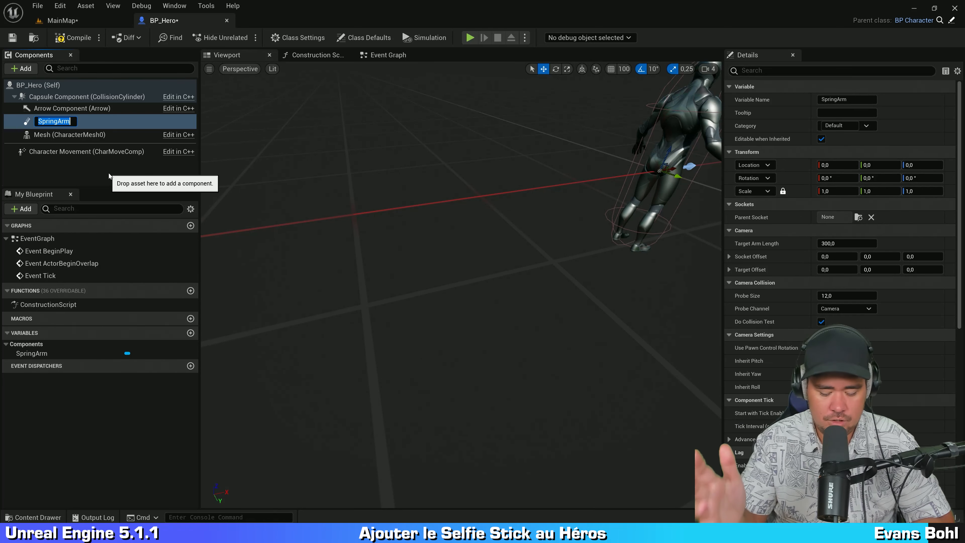
{"action": "type", "text": "Selfie"}
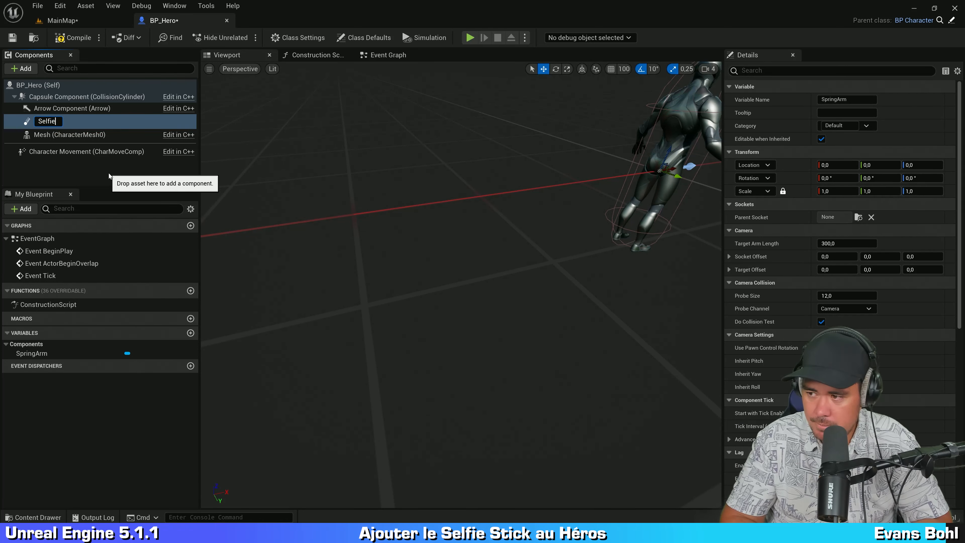
{"action": "type", "text": "Stick"}
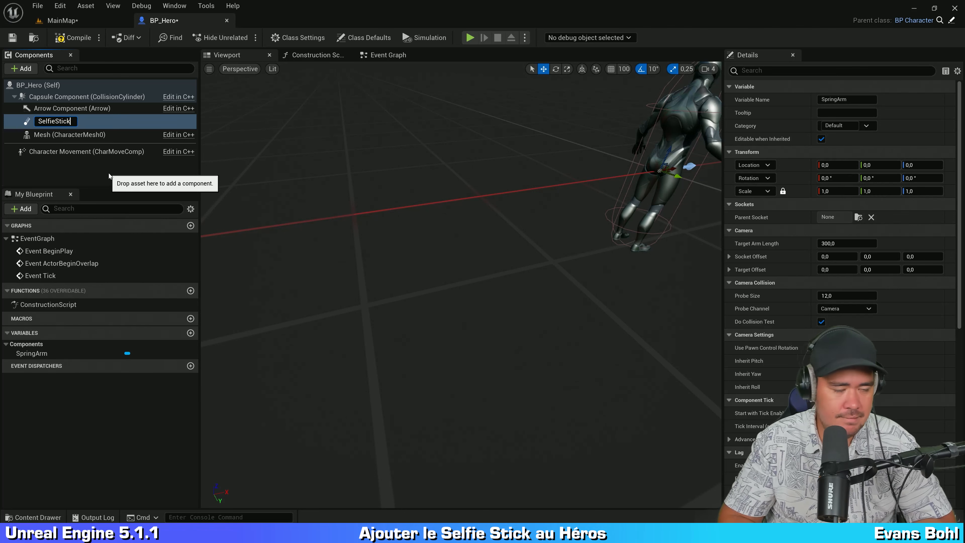
{"action": "key", "text": "Return"}
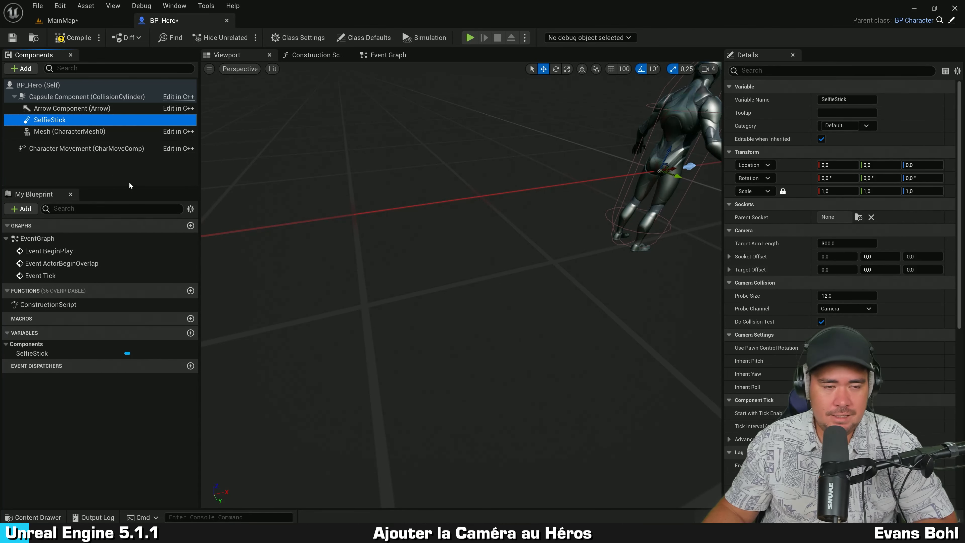
Add a Camera component as a child of SelfieStick, keeping the default name Camera.
{"action": "left_click", "coordinate": [86, 131]}
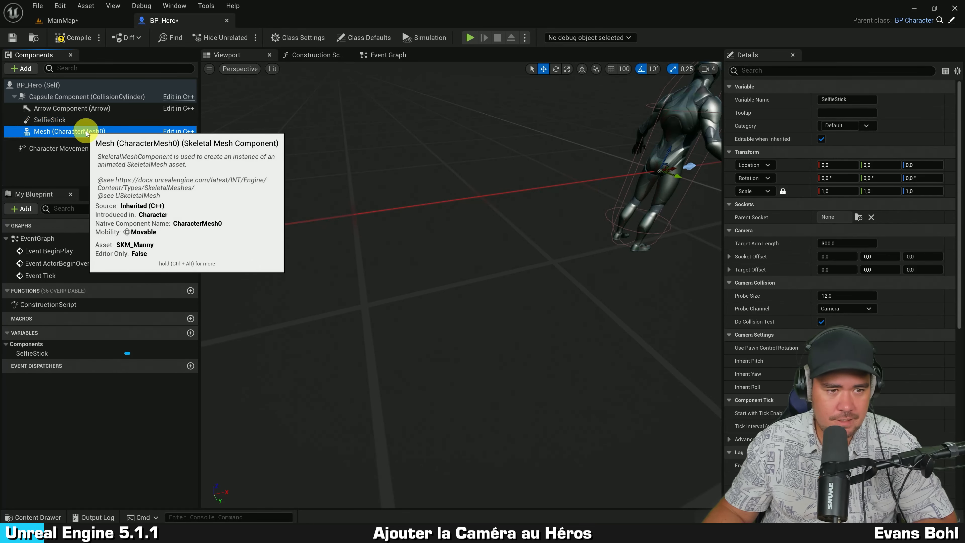
{"action": "left_click", "coordinate": [91, 119]}
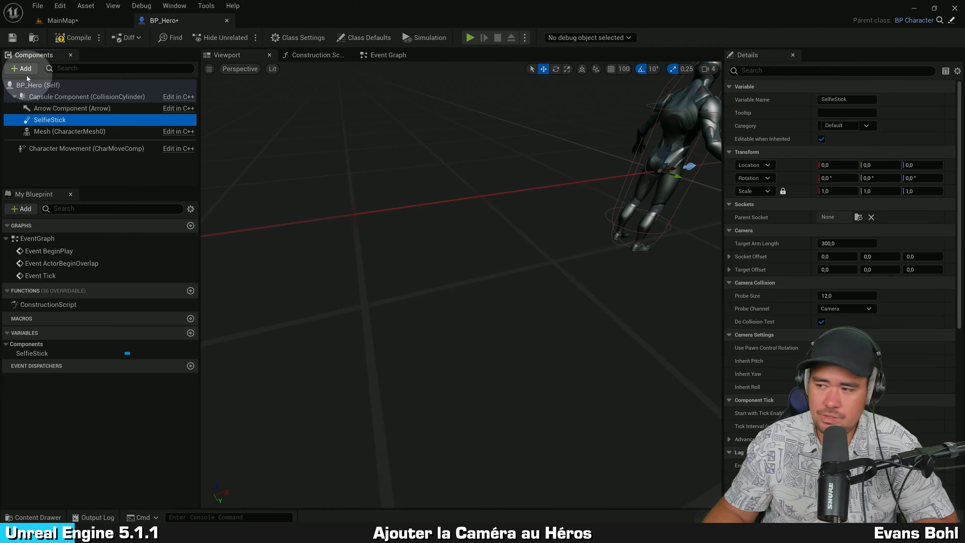
{"action": "left_click", "coordinate": [27, 69]}
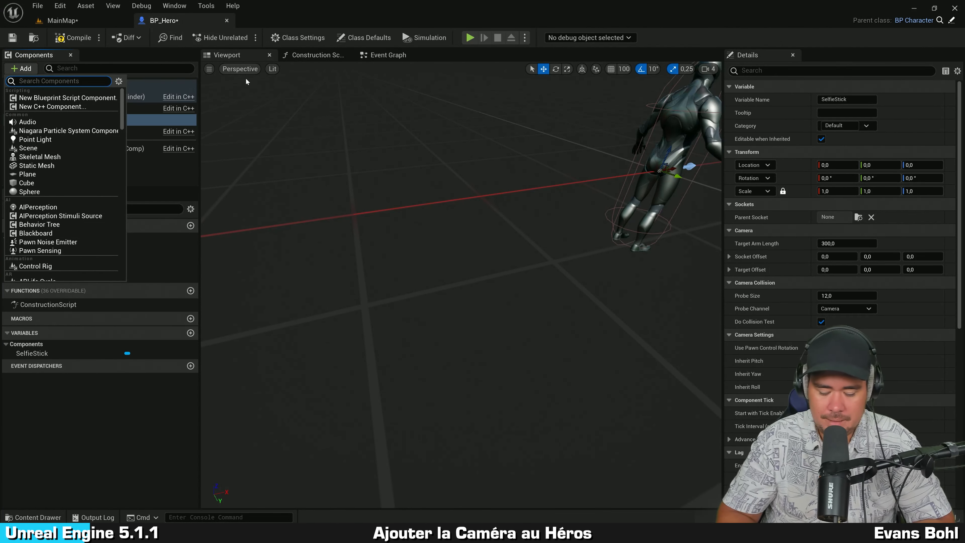
{"action": "type", "text": "camera"}
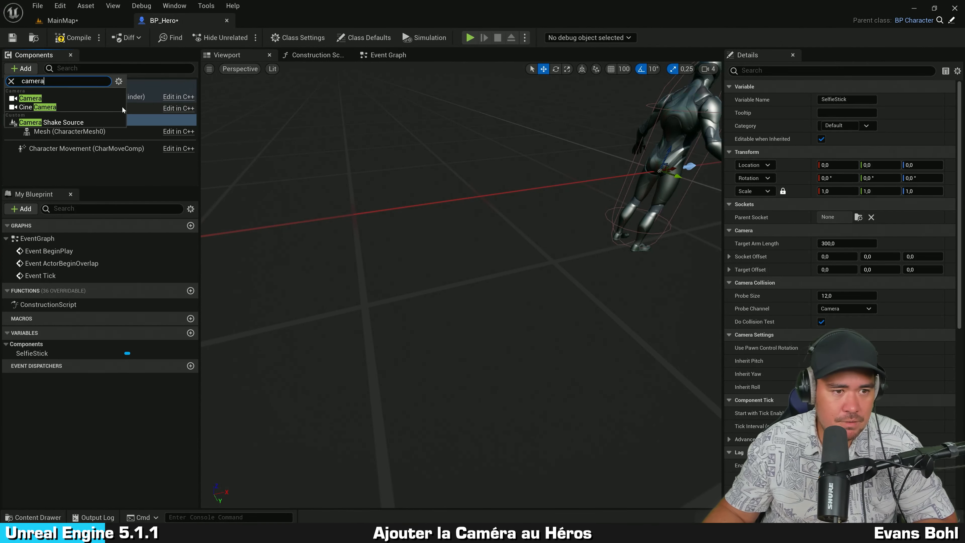
{"action": "left_click", "coordinate": [31, 98]}
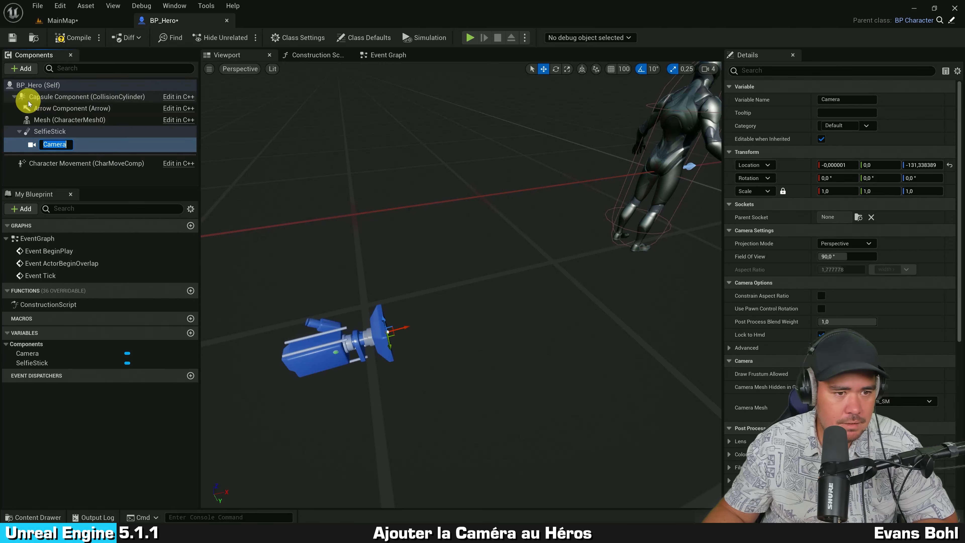
{"action": "left_click", "coordinate": [273, 142]}
{"action": "right_click_drag", "start_coordinate": [396, 186], "coordinate": [344, 180]}
Reset the Camera's location relative to SelfieStick to 0, 0, 0 and select SelfieStick to show its arm.
{"action": "left_click", "coordinate": [111, 132]}
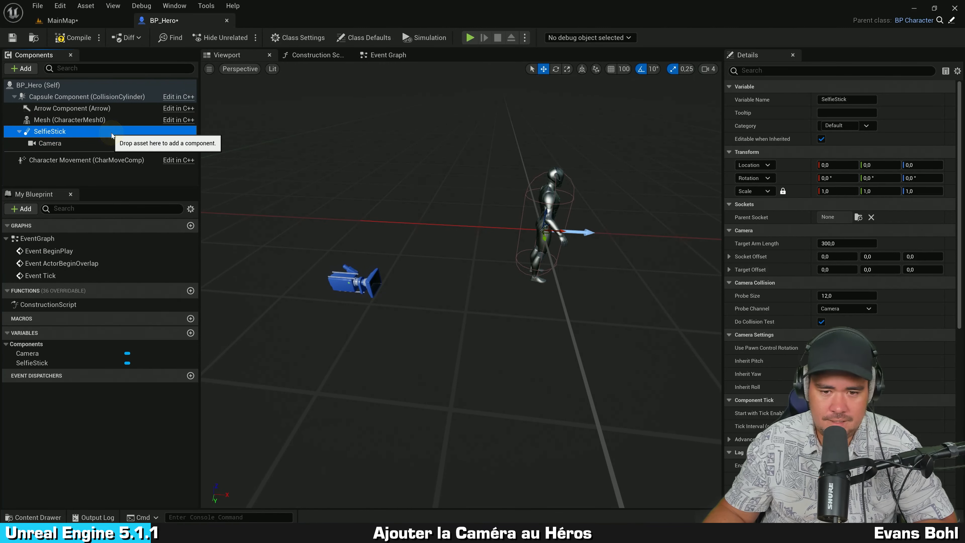
{"action": "left_click", "coordinate": [110, 144]}
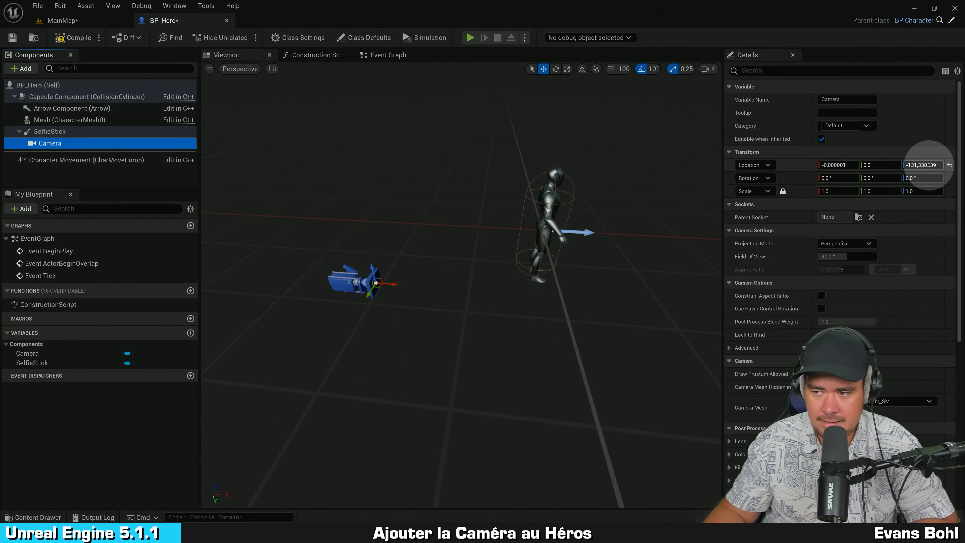
{"action": "left_click", "coordinate": [950, 166]}
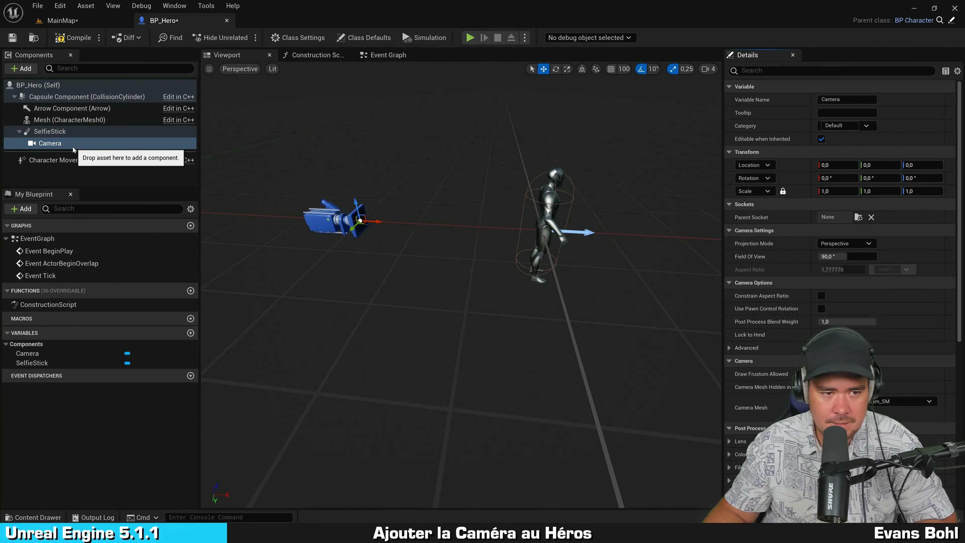
{"action": "left_click", "coordinate": [74, 133]}
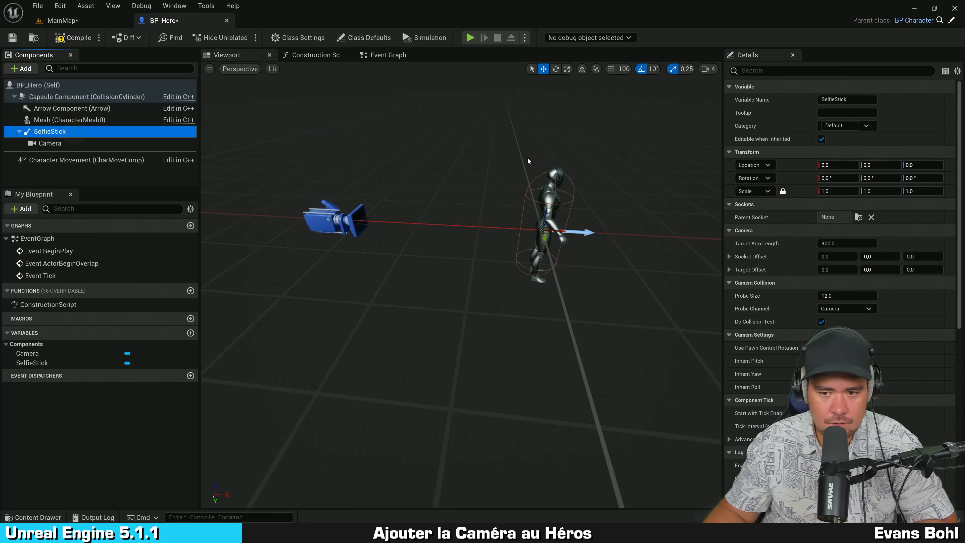
{"action": "mouse_move", "coordinate": [547, 213]}
{"action": "left_mouse_down"}
{"action": "mouse_move", "coordinate": [556, 86]}
{"action": "mouse_move", "coordinate": [553, 204]}
{"action": "left_mouse_up"}
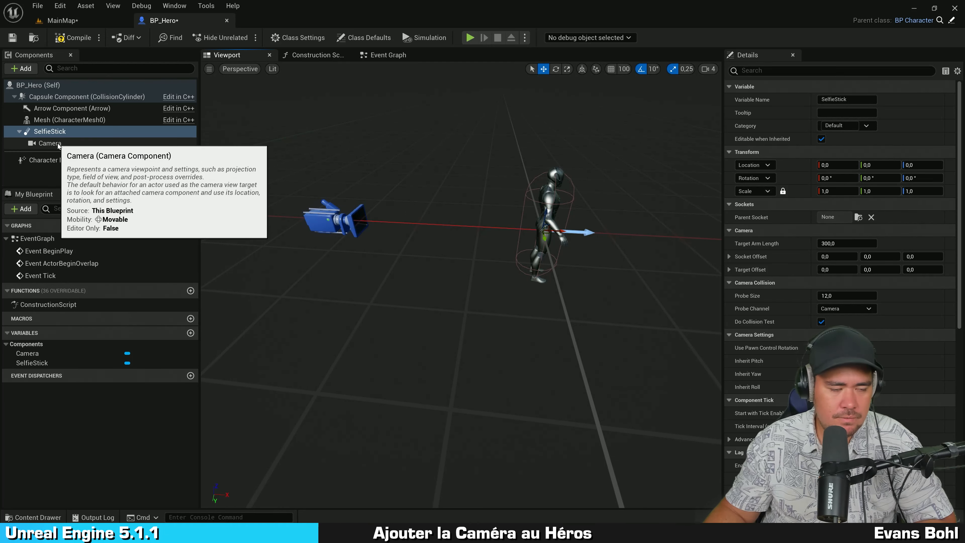
Delete the Camera component attached to SelfieStick.
{"action": "left_click", "coordinate": [46, 133]}
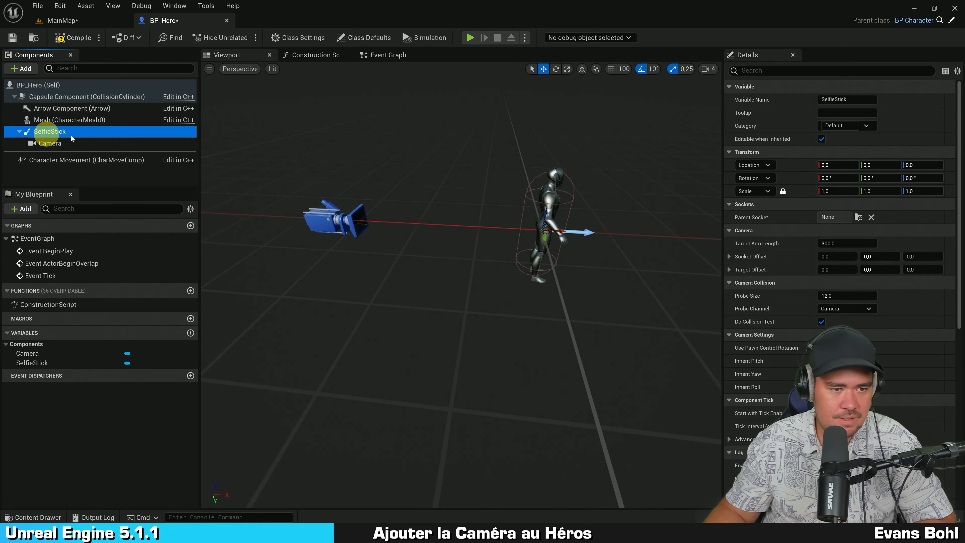
{"action": "left_click", "coordinate": [53, 146]}
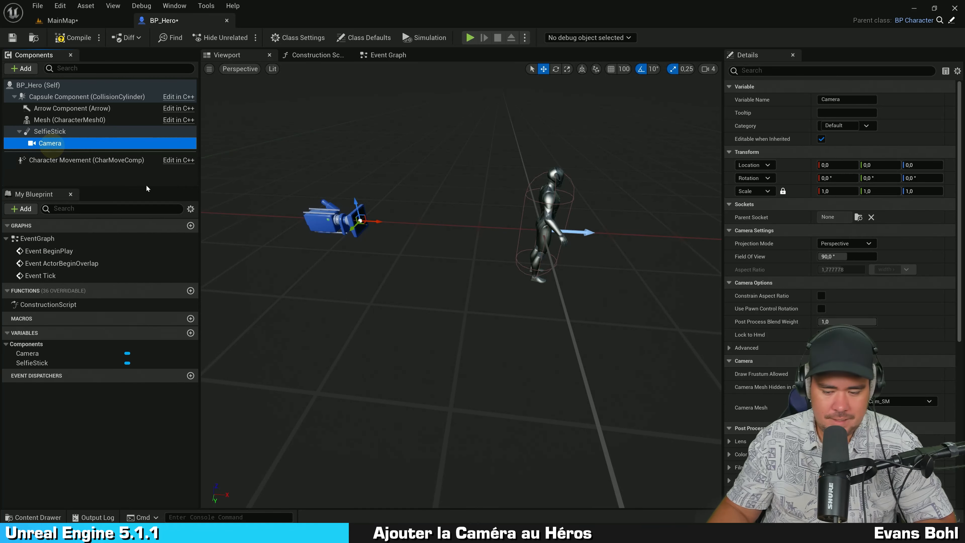
{"action": "key", "text": "Delete"}
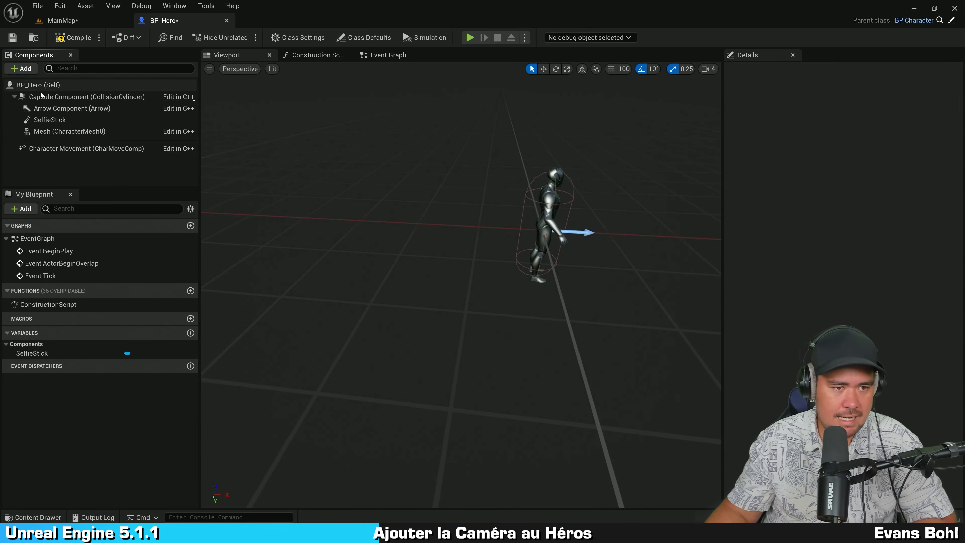
Add a Camera component with no component selected, so it attaches directly to the Capsule Component, keeping the default name.
{"action": "left_click", "coordinate": [68, 122]}
{"action": "left_click", "coordinate": [78, 176]}
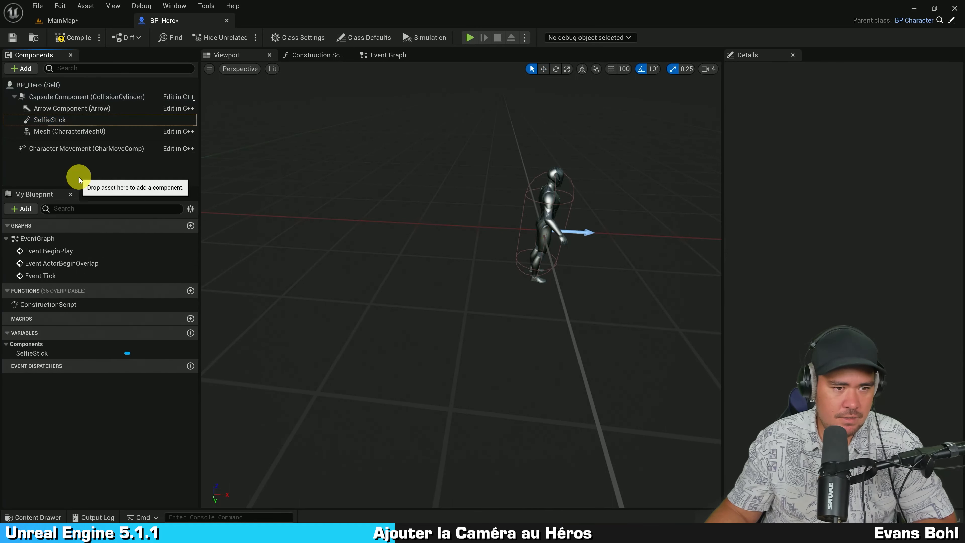
{"action": "left_click", "coordinate": [23, 70]}
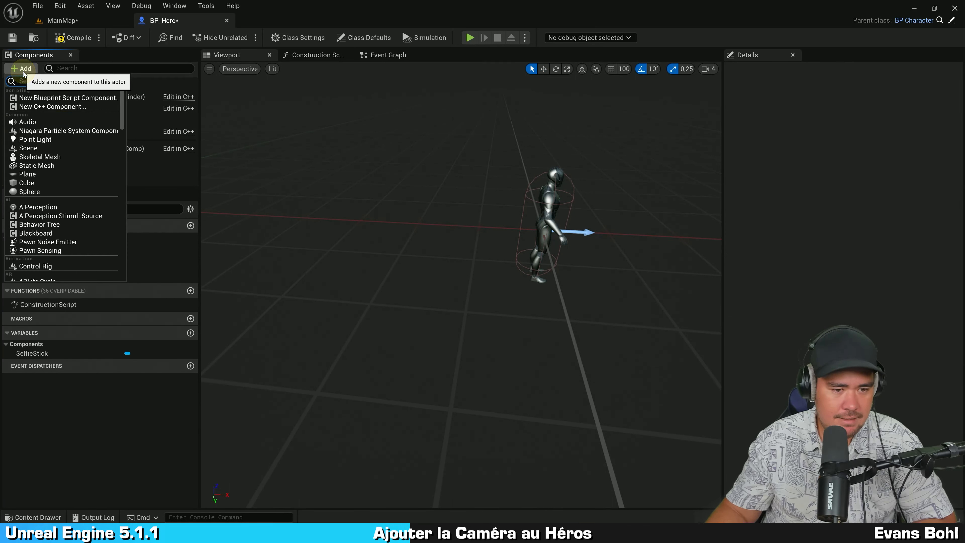
{"action": "type", "text": "camera"}
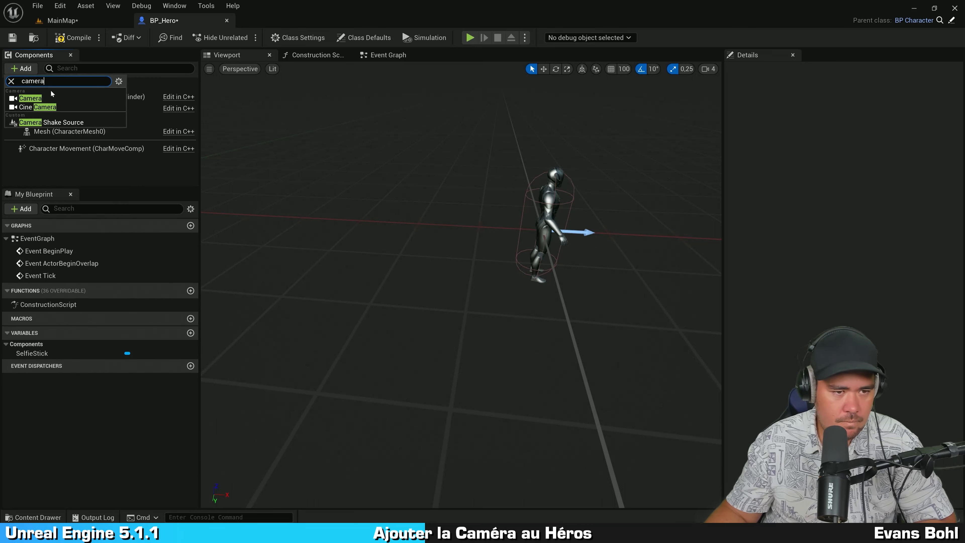
{"action": "left_click", "coordinate": [55, 97]}
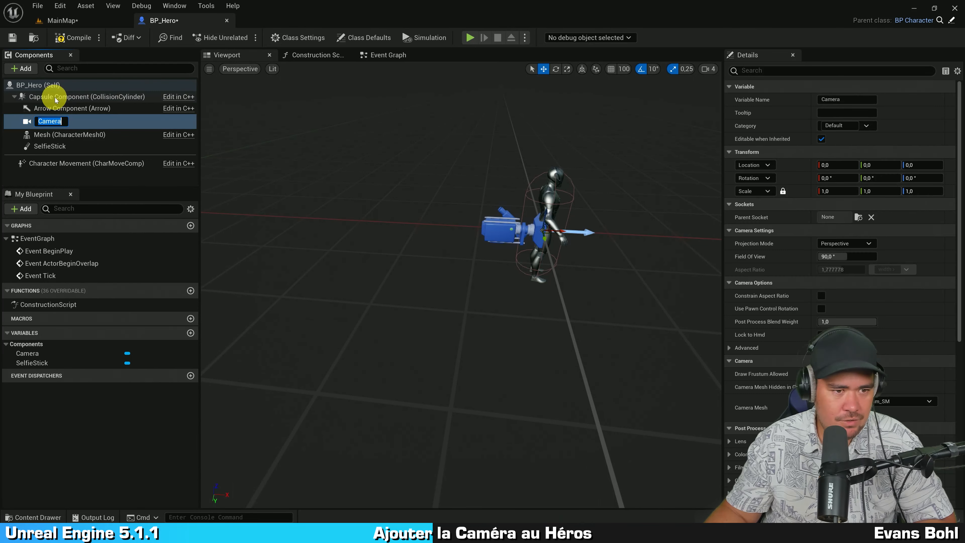
{"action": "left_click", "coordinate": [95, 180]}
Try raising SelfieStick about 124 units above the hero without the Camera attached, and undo the move.
{"action": "scroll", "coordinate": [546, 228], "scroll_direction": "up", "scroll_amount": 4}
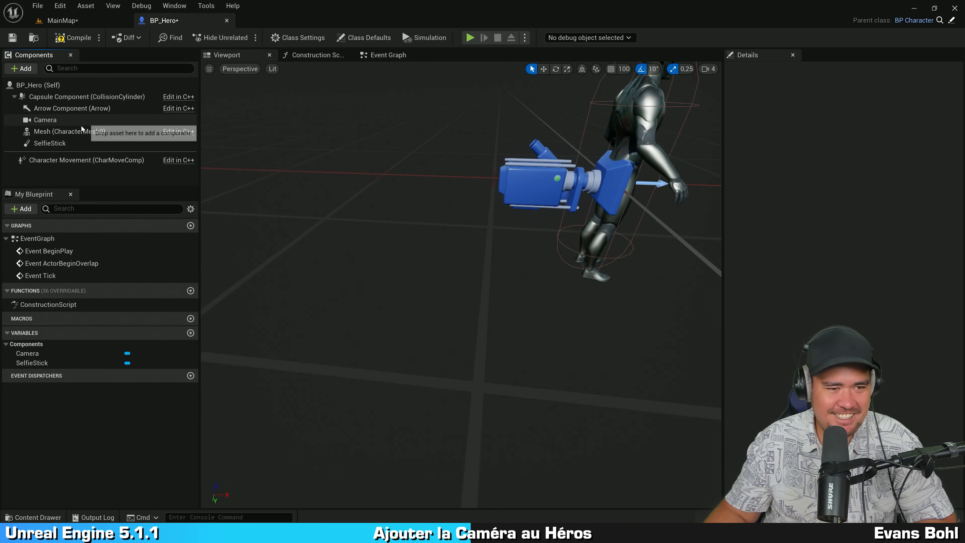
{"action": "left_click", "coordinate": [71, 143]}
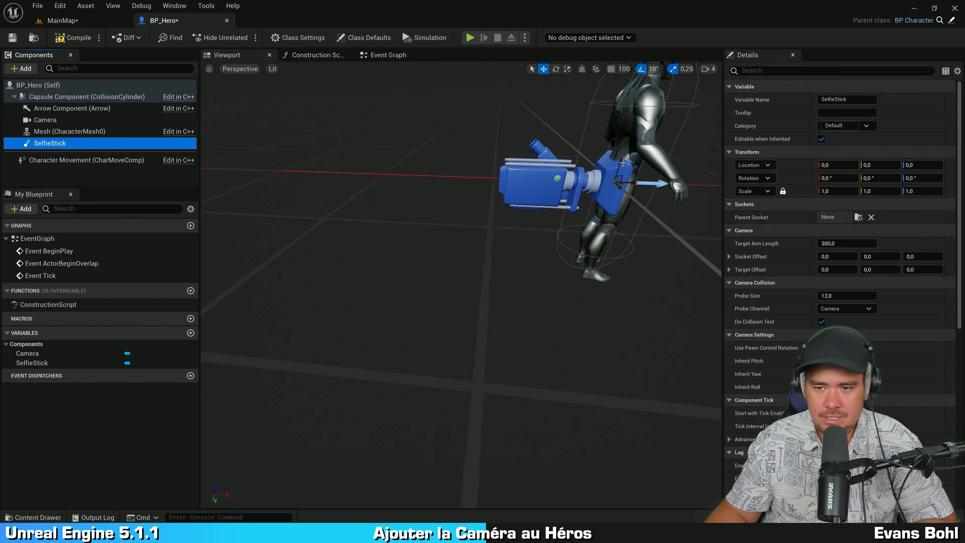
{"action": "mouse_move", "coordinate": [622, 162]}
{"action": "left_mouse_down"}
{"action": "mouse_move", "coordinate": [631, 95]}
{"action": "mouse_move", "coordinate": [625, 186]}
{"action": "mouse_move", "coordinate": [624, 147]}
{"action": "left_mouse_up"}
{"action": "scroll", "coordinate": [625, 147], "scroll_direction": "down", "scroll_amount": 5}
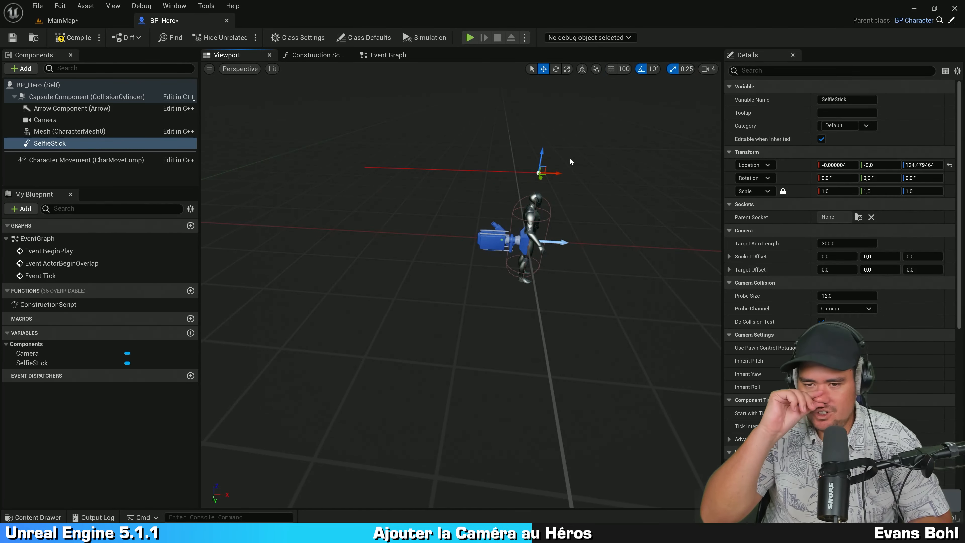
{"action": "key", "text": "ctrl+z"}
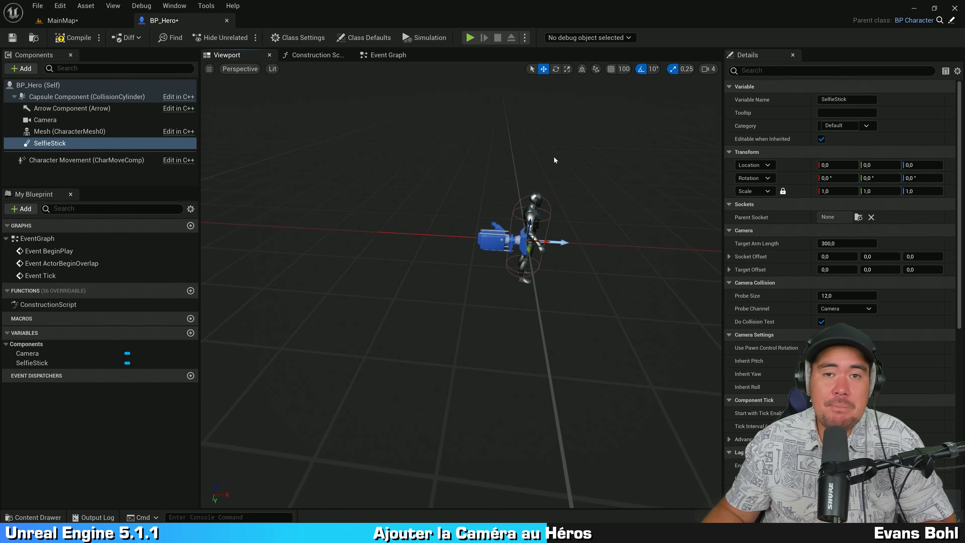
{"action": "scroll", "coordinate": [432, 239], "scroll_direction": "up", "scroll_amount": 2}
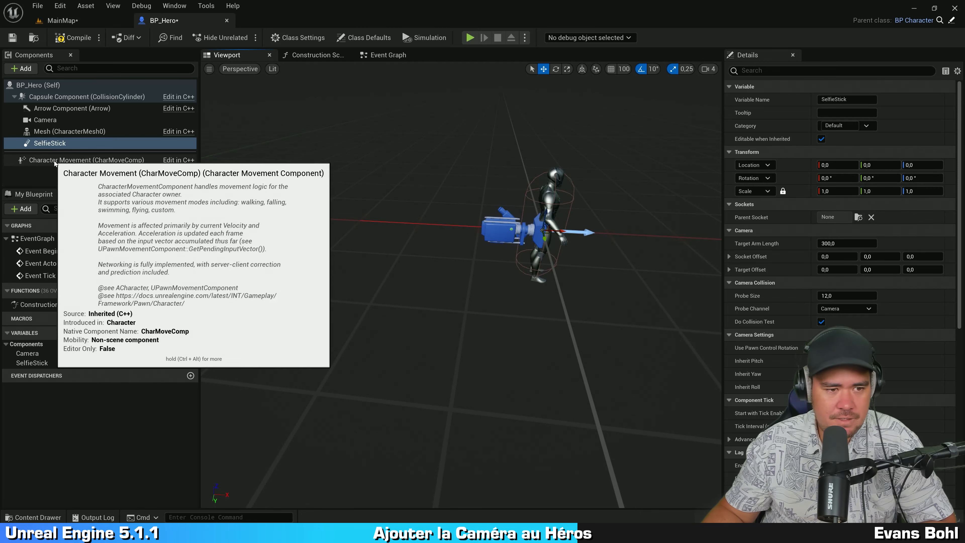
Collapse and re-expand the Capsule Component to check which components are its children.
{"action": "left_click", "coordinate": [65, 144]}
{"action": "left_click", "coordinate": [49, 96]}
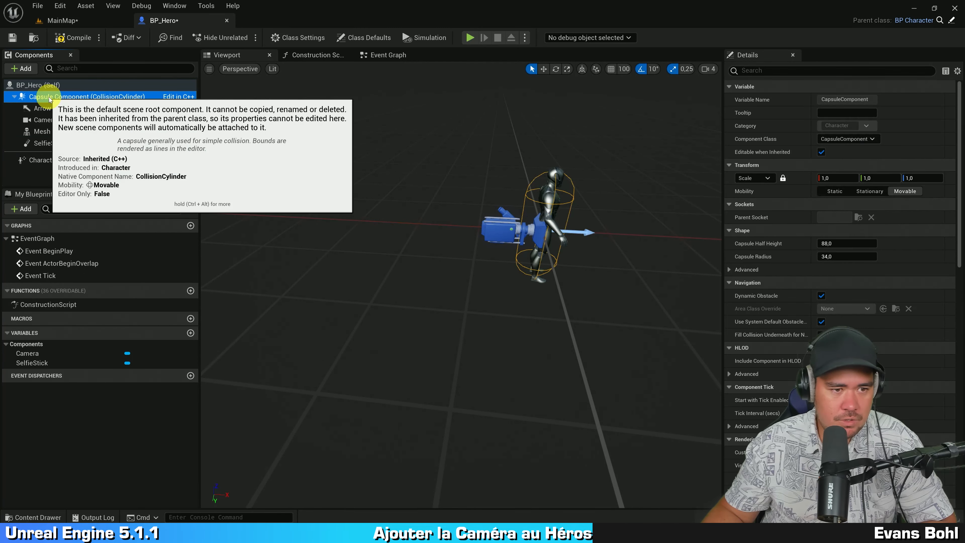
{"action": "left_click", "coordinate": [14, 96]}
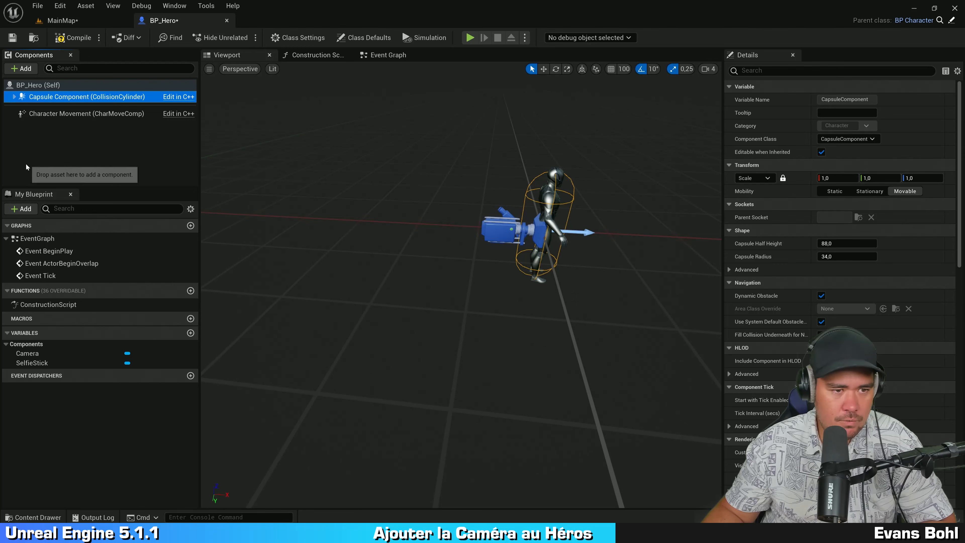
{"action": "left_click", "coordinate": [14, 96]}
Attach the Camera component to SelfieStick as its child, and select SelfieStick.
{"action": "left_click", "coordinate": [66, 142]}
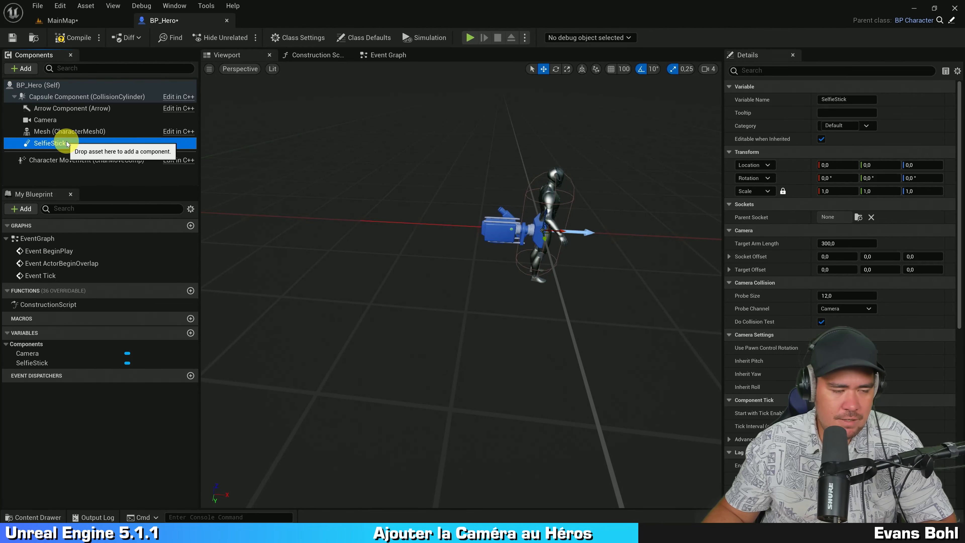
{"action": "left_click", "coordinate": [59, 121]}
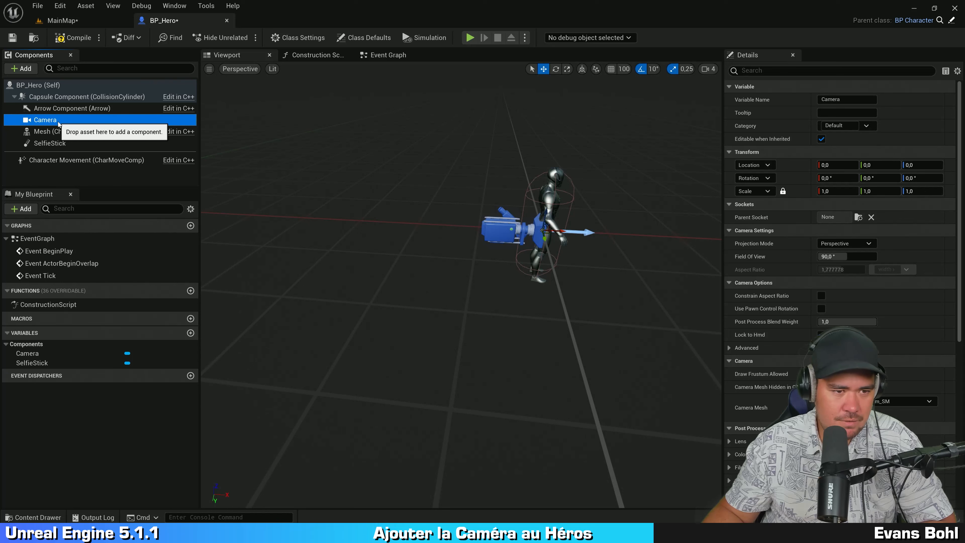
{"action": "left_click_drag", "start_coordinate": [41, 120], "coordinate": [73, 142]}
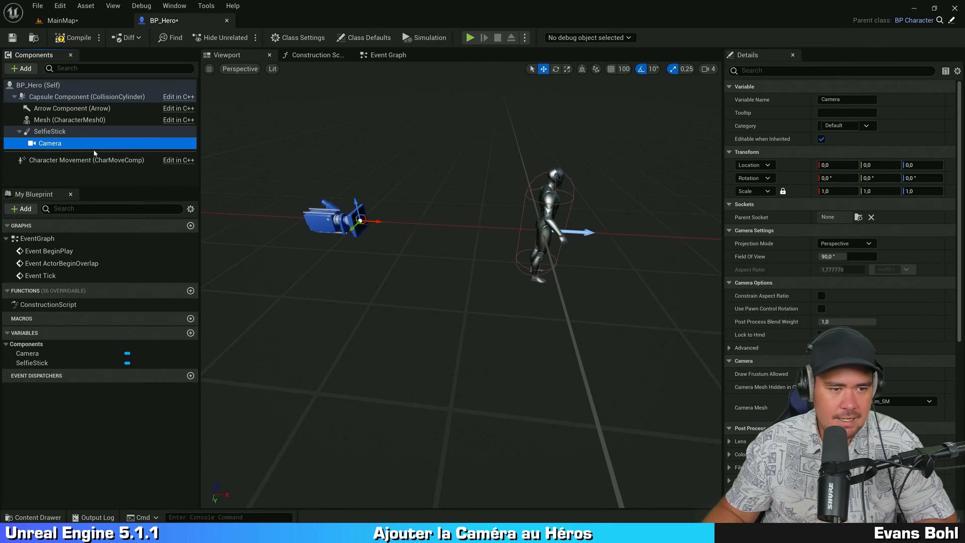
{"action": "left_click", "coordinate": [84, 133]}
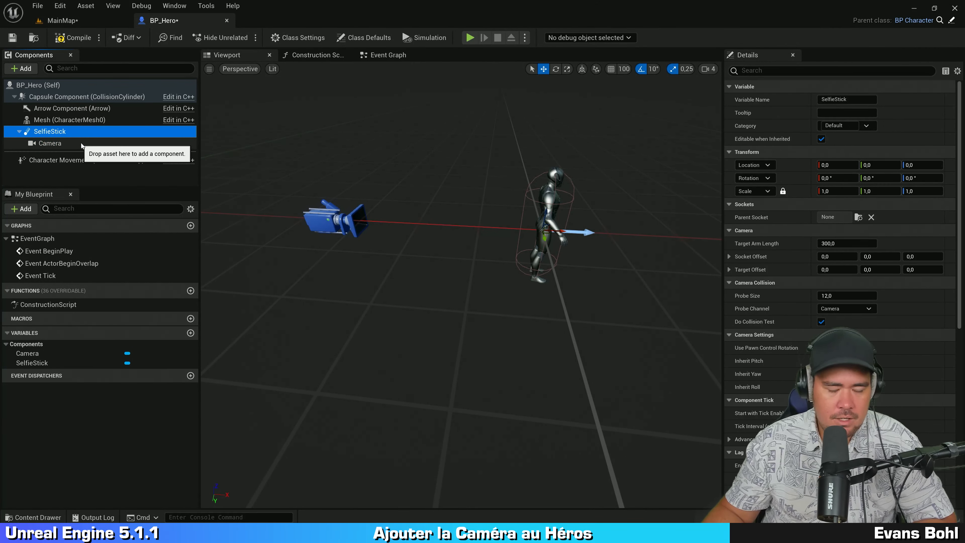
Try raising the Camera component by setting its Z location to 20 and 100.
{"action": "left_click", "coordinate": [81, 143]}
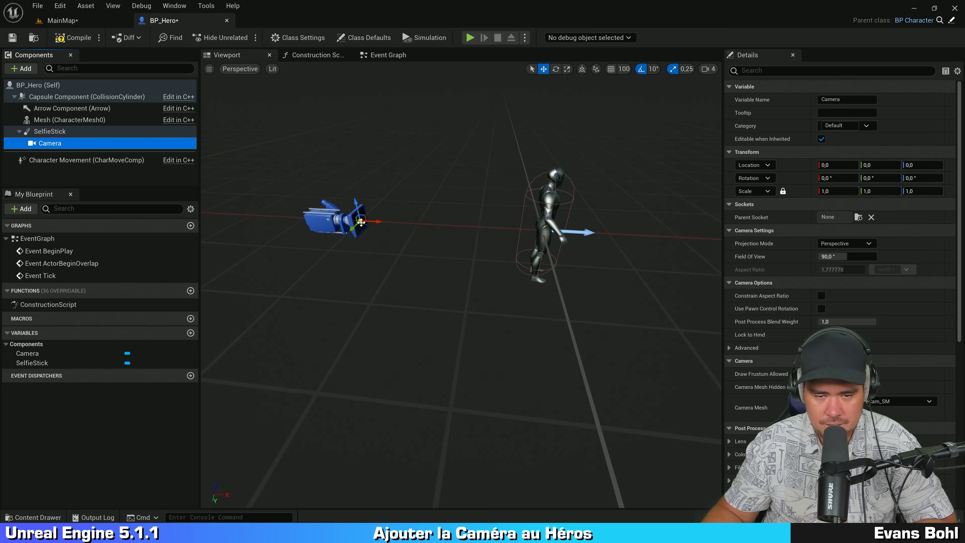
{"action": "left_click", "coordinate": [923, 167]}
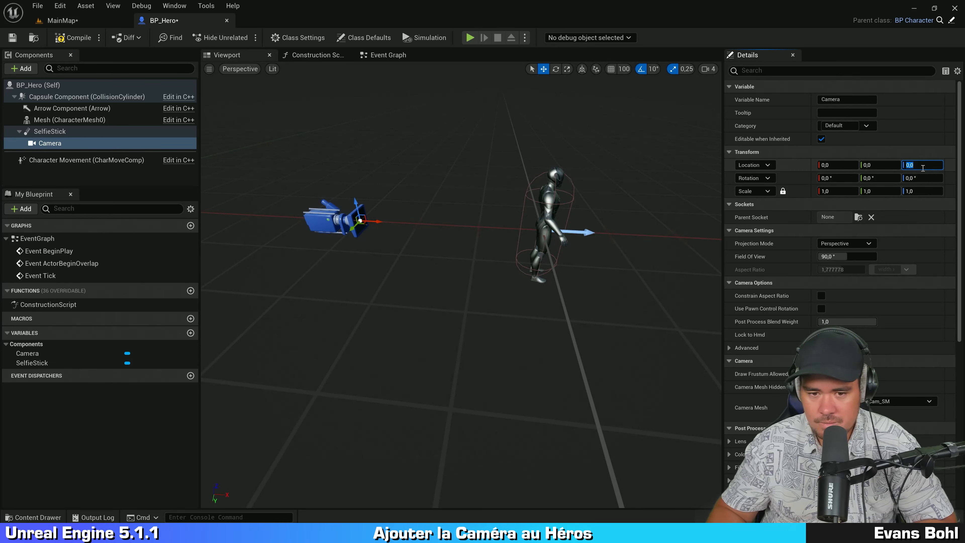
{"action": "type", "text": "20"}
{"action": "key", "text": "Return"}
{"action": "type", "text": "10"}
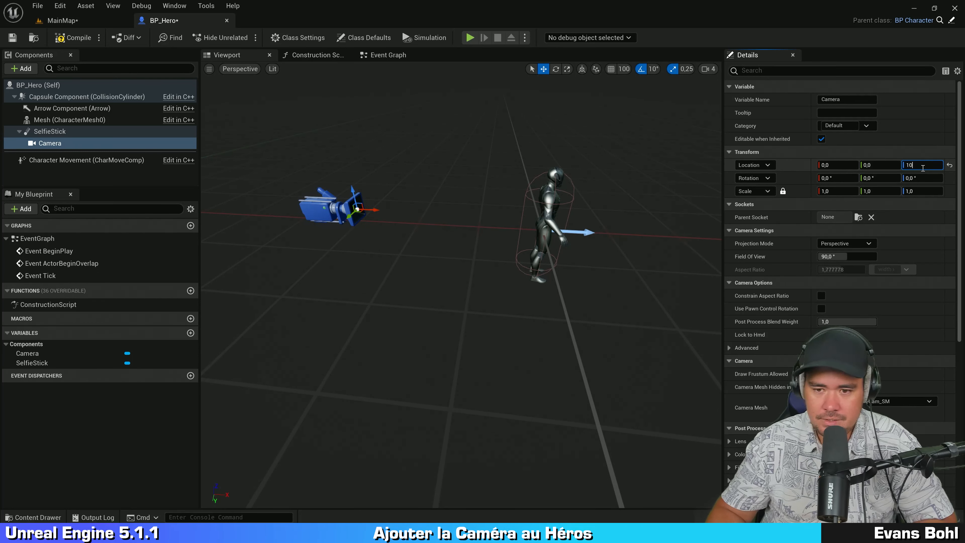
{"action": "type", "text": "0"}
{"action": "key", "text": "Return"}
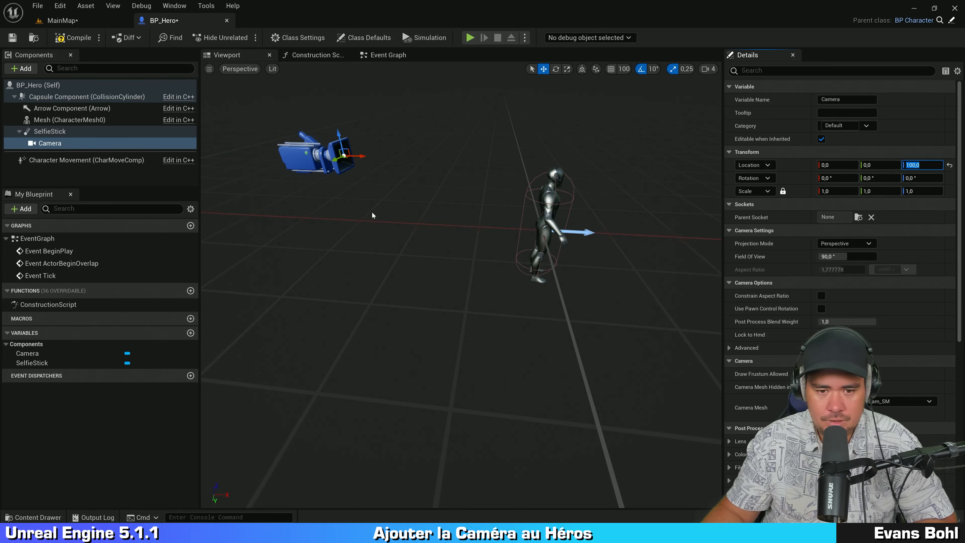
Try raising SelfieStick about 65 units with the Camera attached, and undo the move.
{"action": "left_click", "coordinate": [89, 132]}
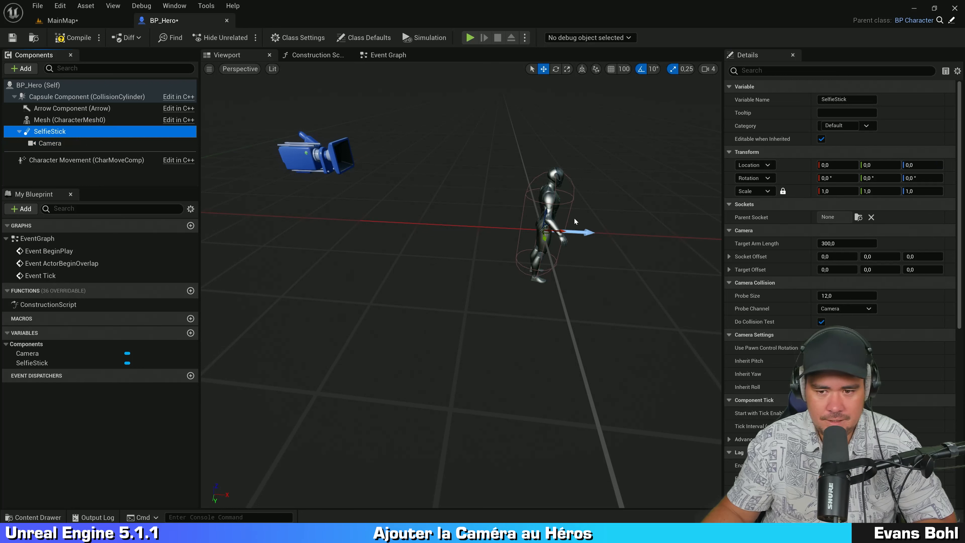
{"action": "left_click_drag", "start_coordinate": [547, 213], "coordinate": [560, 357]}
{"action": "left_click_drag", "start_coordinate": [560, 262], "coordinate": [572, 168]}
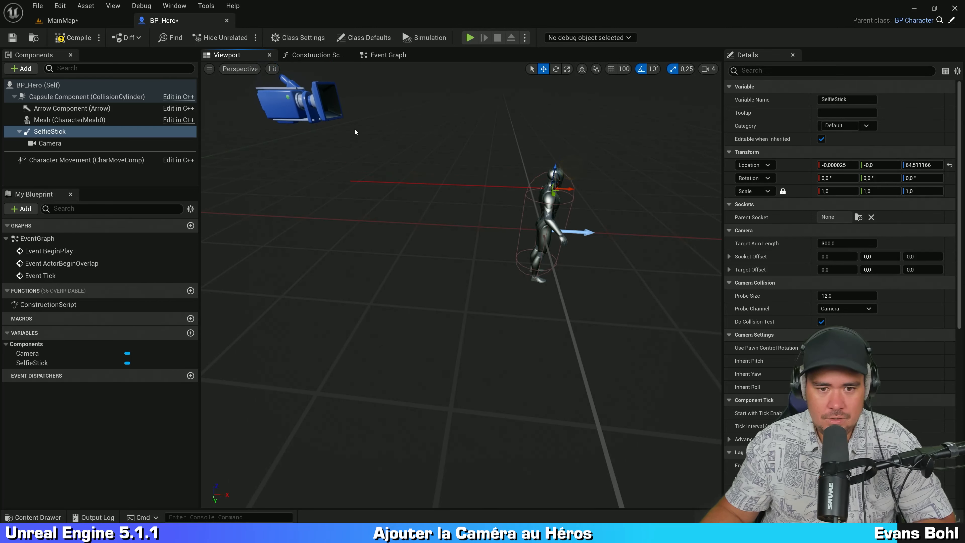
{"action": "key", "text": "ctrl+z"}
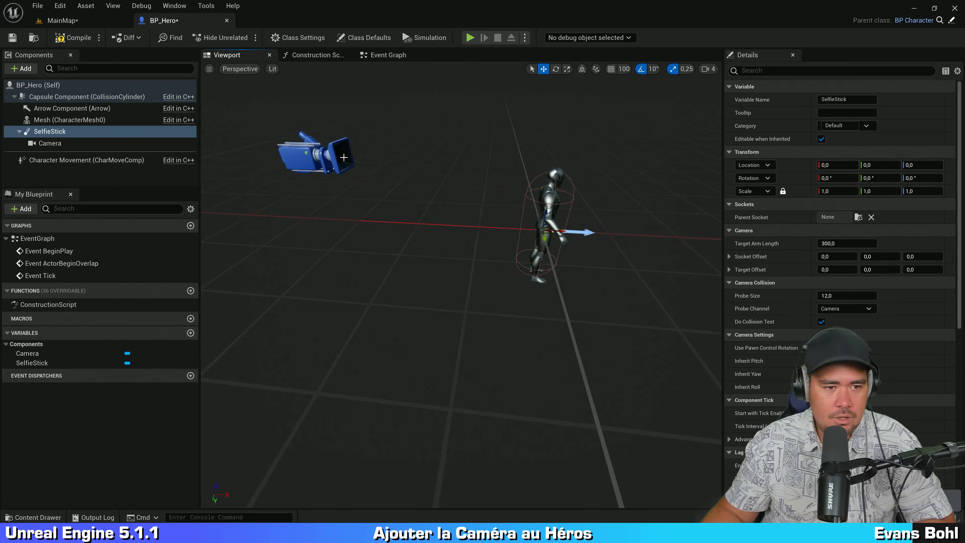
Reset the Camera component's Z location to 0, and compile and save BP_Hero.
{"action": "left_click", "coordinate": [315, 152]}
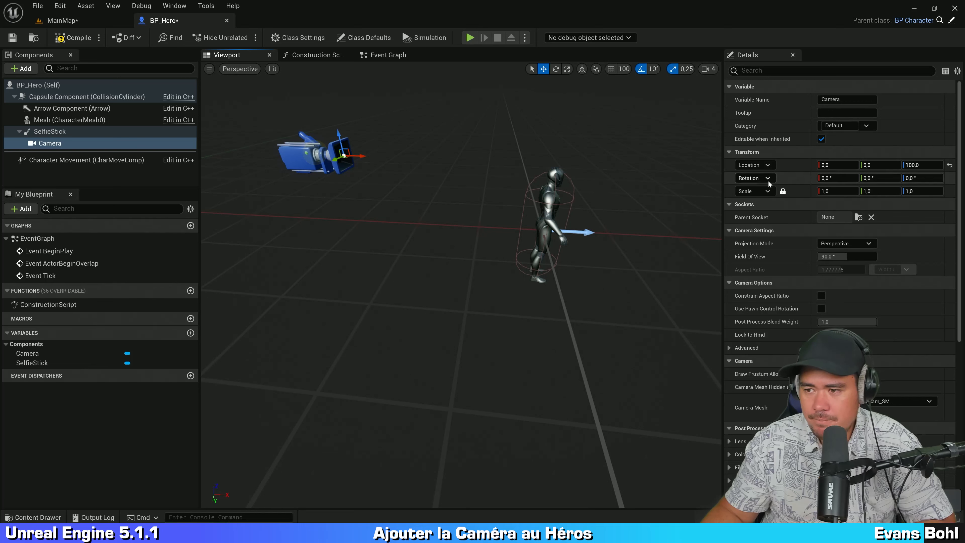
{"action": "left_click", "coordinate": [926, 165]}
{"action": "type", "text": "0"}
{"action": "key", "text": "Return"}
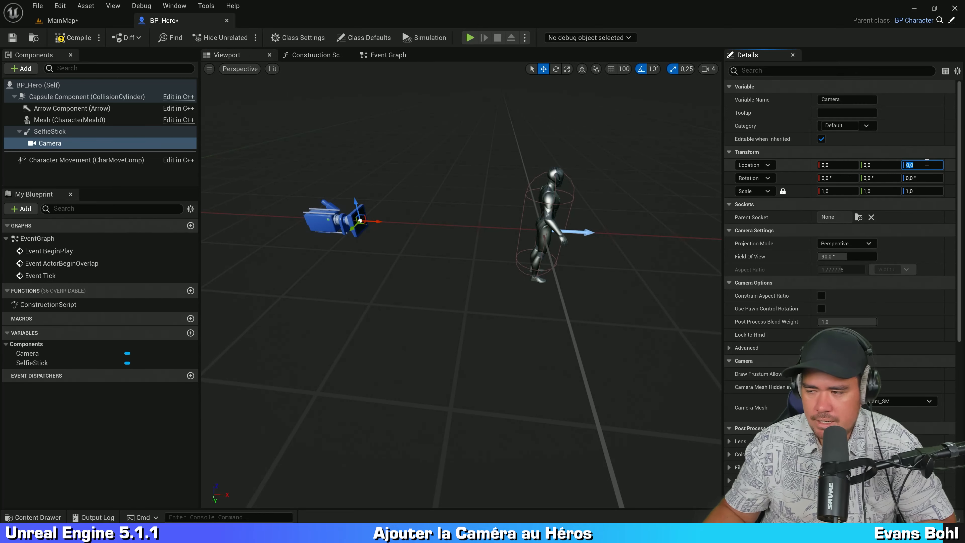
{"action": "key", "text": "ctrl+s"}
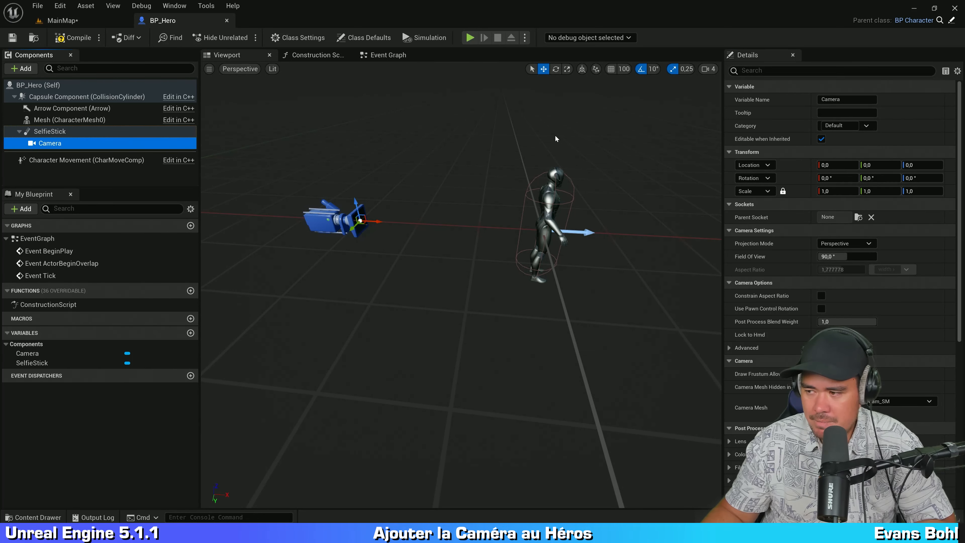
{"action": "left_click", "coordinate": [453, 148]}
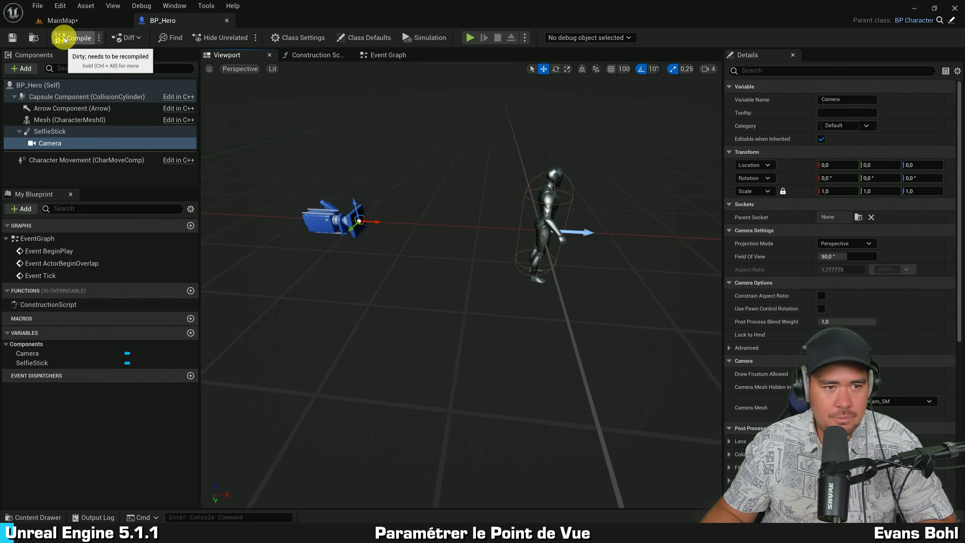
{"action": "left_click", "coordinate": [11, 39]}
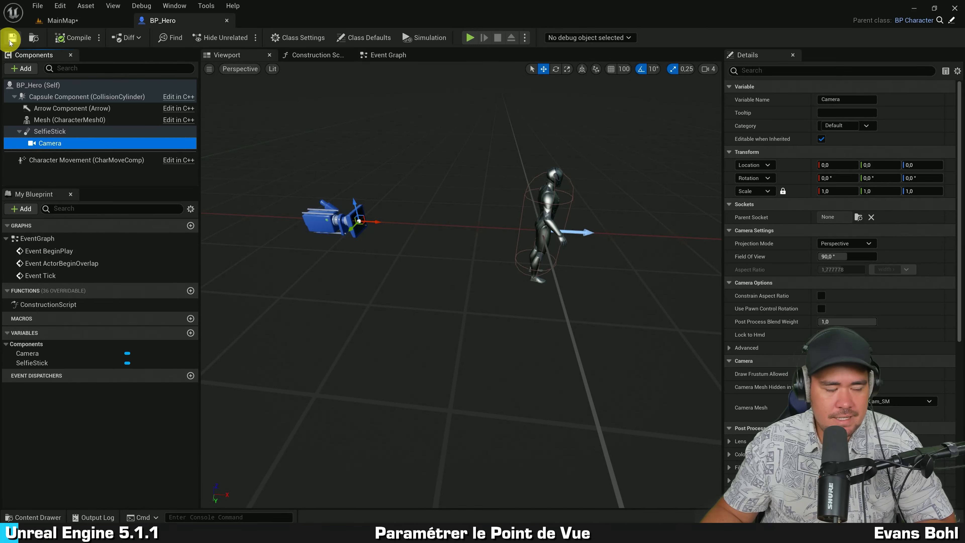
Place a BP_Hero instance on the hexagon-tiled floor in front of the material ball in MainMap and examine its camera preview.
{"action": "left_click", "coordinate": [80, 21]}
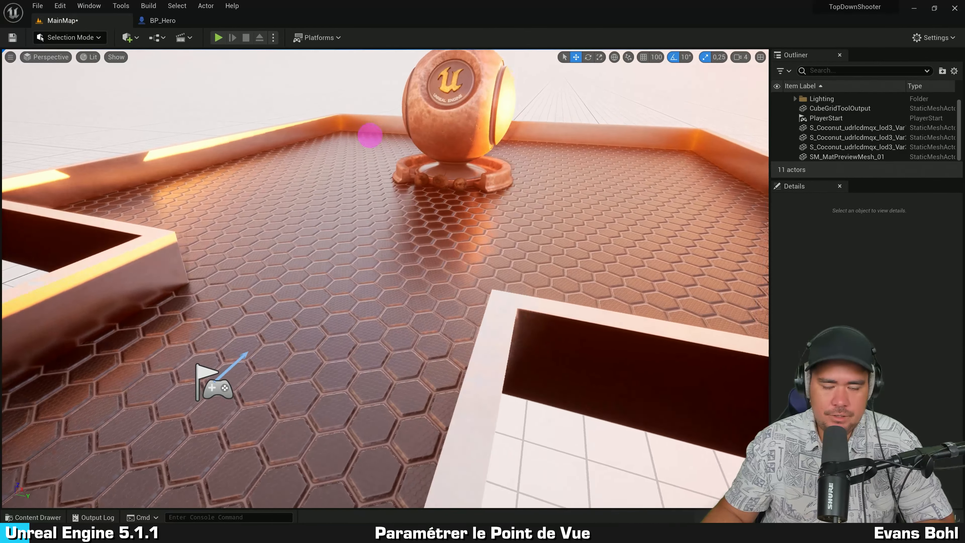
{"action": "right_click_drag", "start_coordinate": [370, 135], "coordinate": [390, 137]}
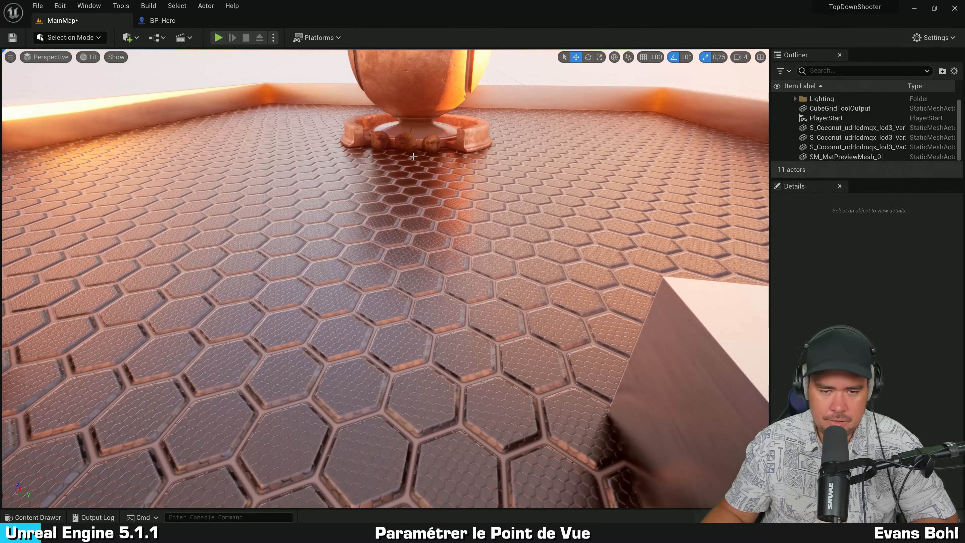
{"action": "key", "text": "ctrl+space"}
{"action": "left_click_drag", "start_coordinate": [302, 281], "coordinate": [306, 254]}
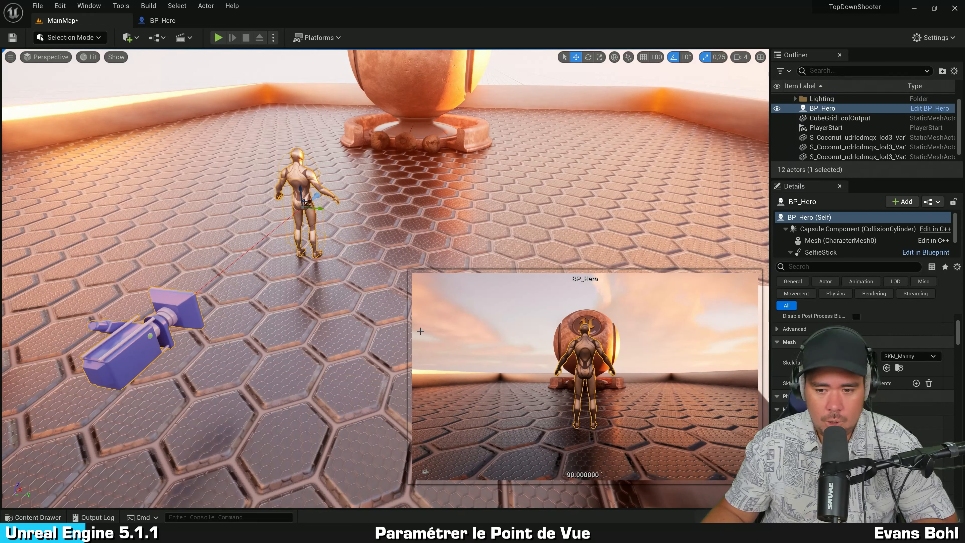
{"action": "left_click", "coordinate": [439, 312]}
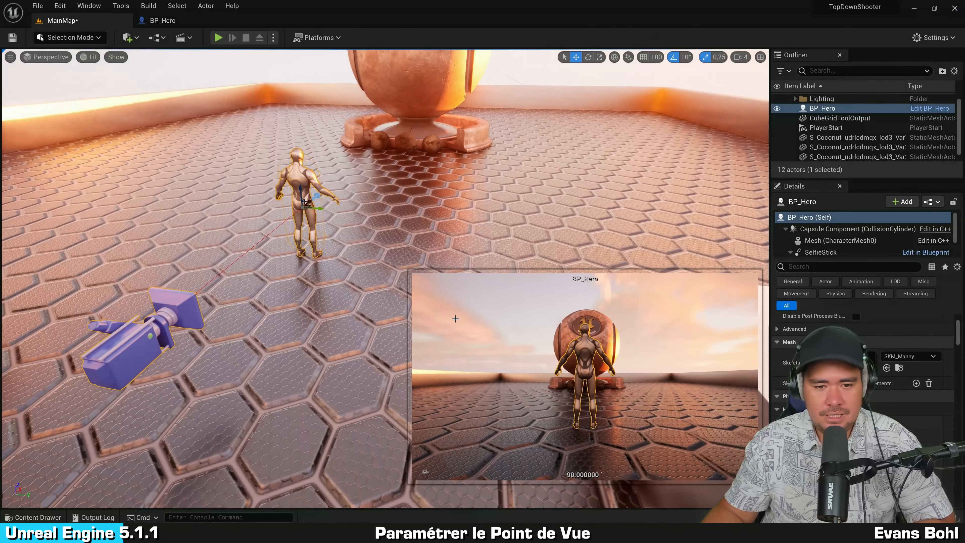
{"action": "right_click_drag", "start_coordinate": [379, 222], "coordinate": [413, 291]}
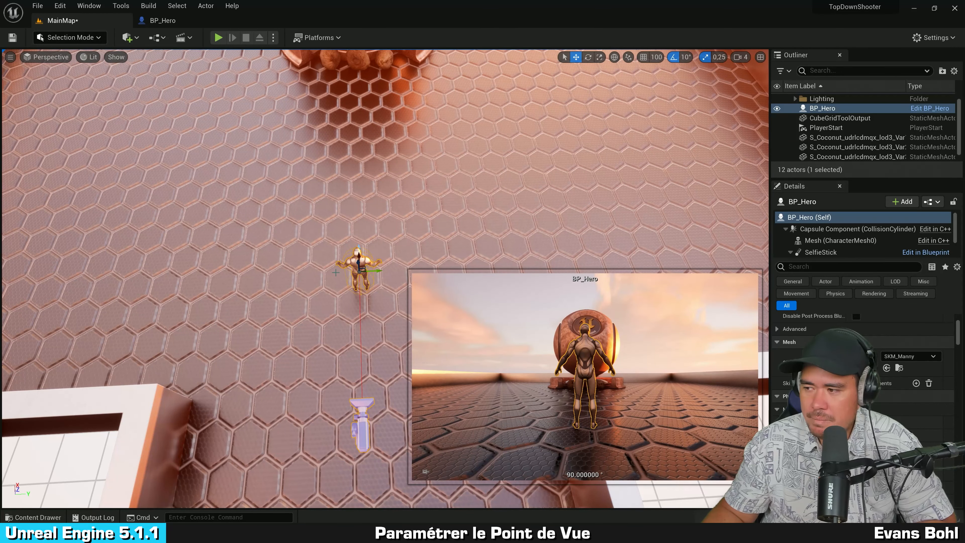
In the BP_Hero blueprint, rotate SelfieStick to -60° on the Y axis so the Camera looks down on the hero.
{"action": "left_click", "coordinate": [163, 21]}
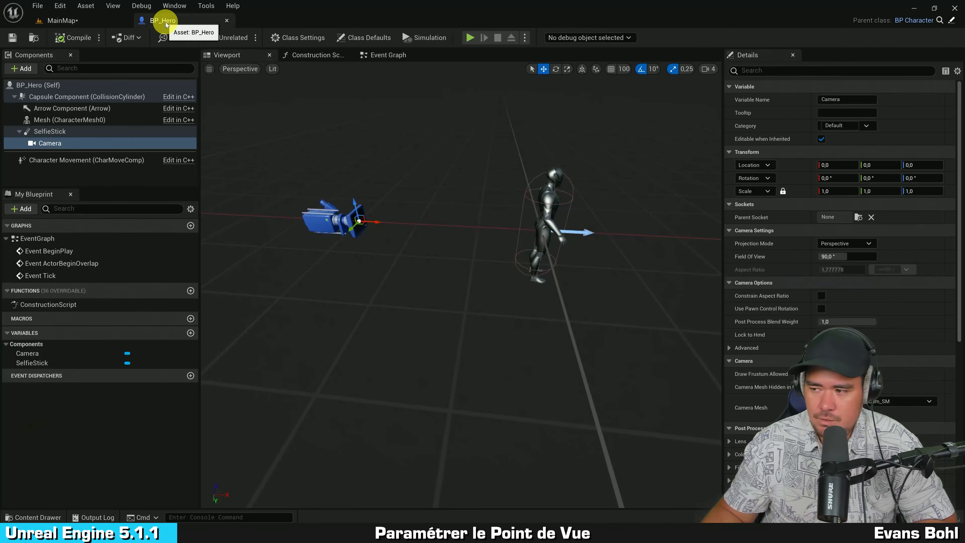
{"action": "left_click", "coordinate": [76, 133]}
{"action": "scroll", "coordinate": [505, 196], "scroll_direction": "up", "scroll_amount": 4}
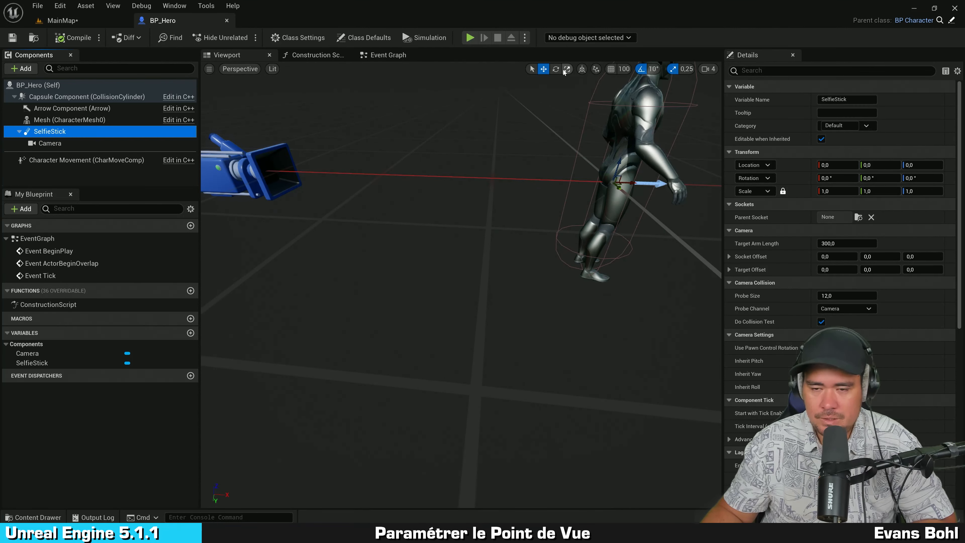
{"action": "left_click", "coordinate": [555, 69]}
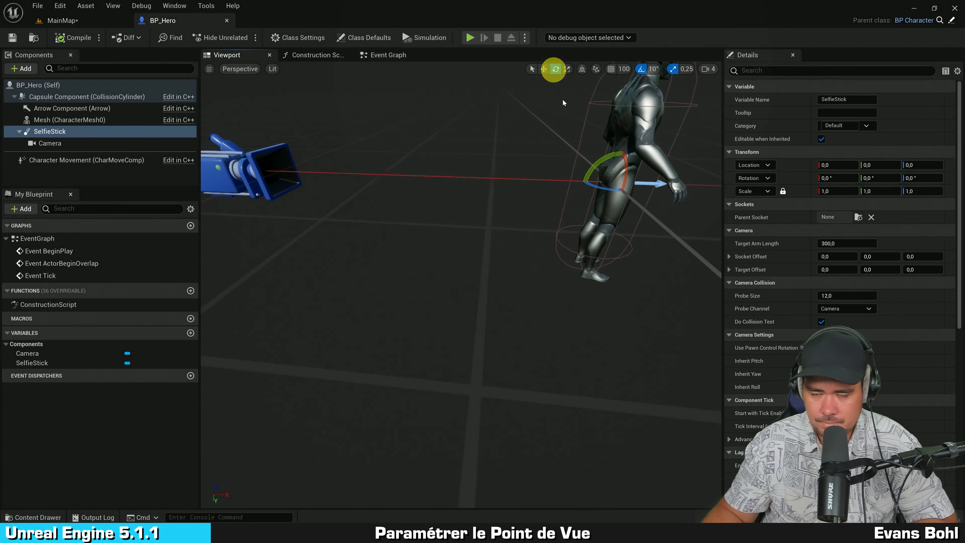
{"action": "scroll", "coordinate": [544, 161], "scroll_direction": "down", "scroll_amount": 5}
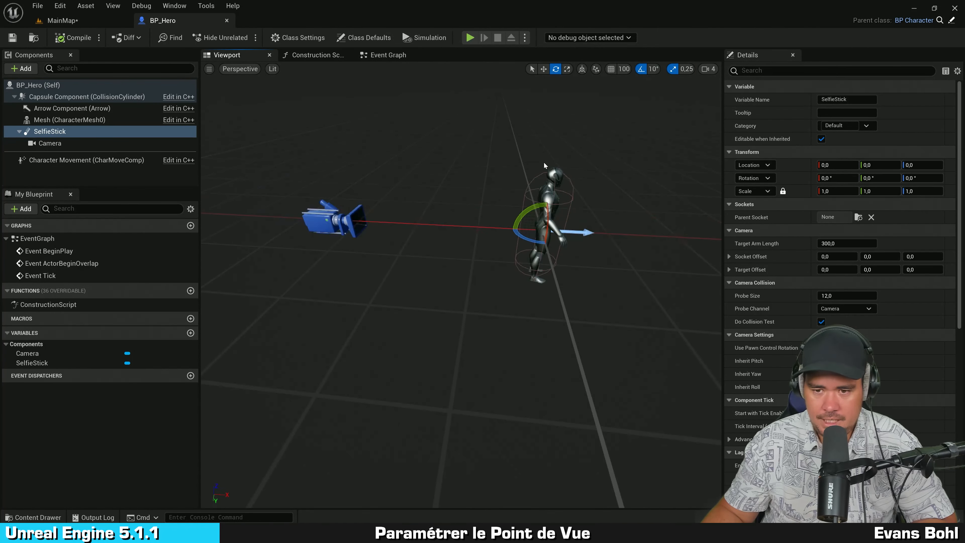
{"action": "left_click_drag", "start_coordinate": [526, 216], "coordinate": [634, 180]}
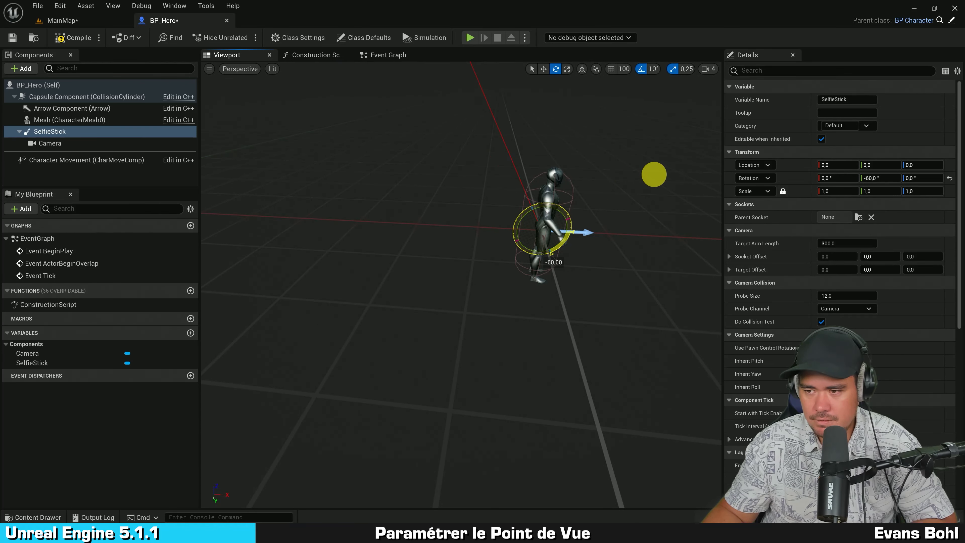
{"action": "mouse_move", "coordinate": [518, 142]}
{"action": "right_mouse_down"}
{"action": "mouse_move", "coordinate": [519, 100]}
{"action": "mouse_move", "coordinate": [535, 146]}
{"action": "right_mouse_up"}
{"action": "key", "text": "e"}
Compile BP_Hero and check the tilted camera's preview in MainMap.
{"action": "left_click", "coordinate": [72, 38]}
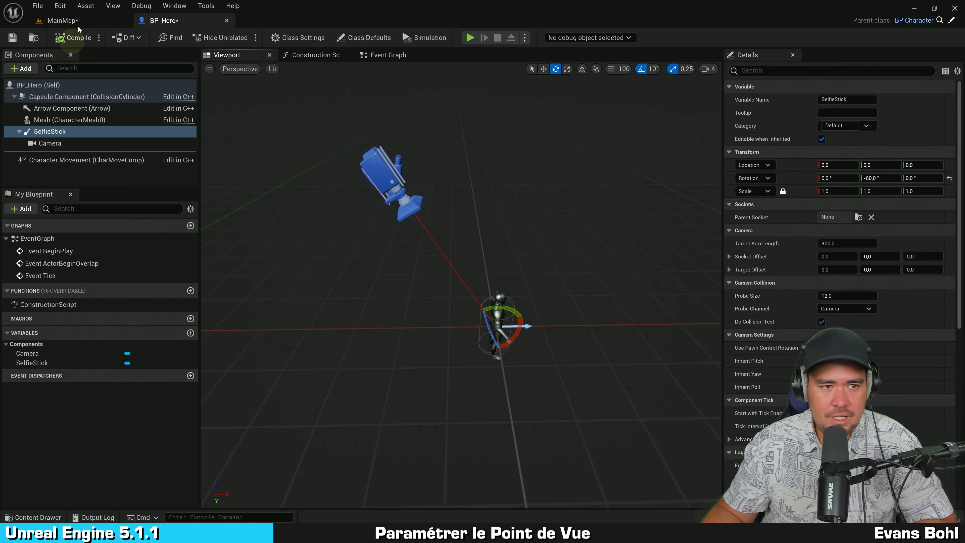
{"action": "left_click", "coordinate": [62, 21]}
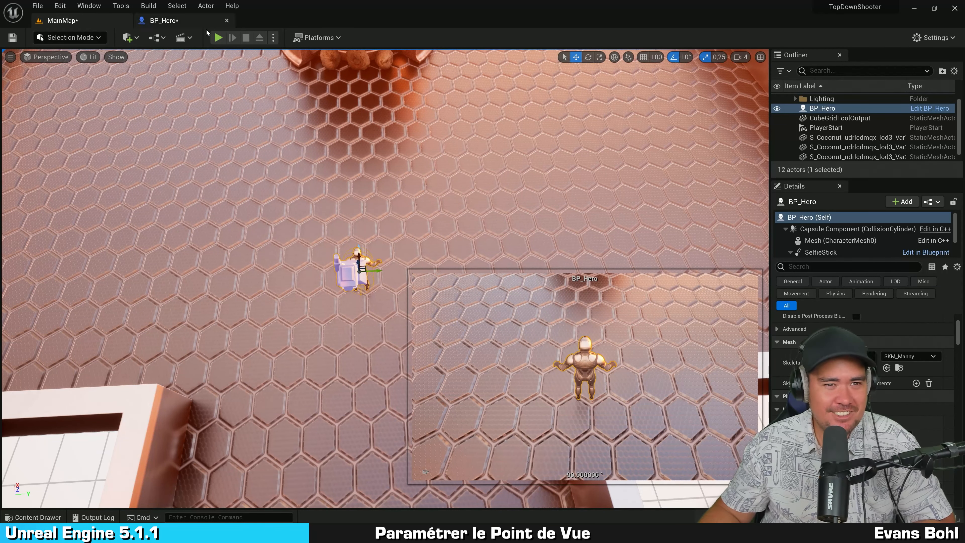
{"action": "left_click", "coordinate": [179, 21]}
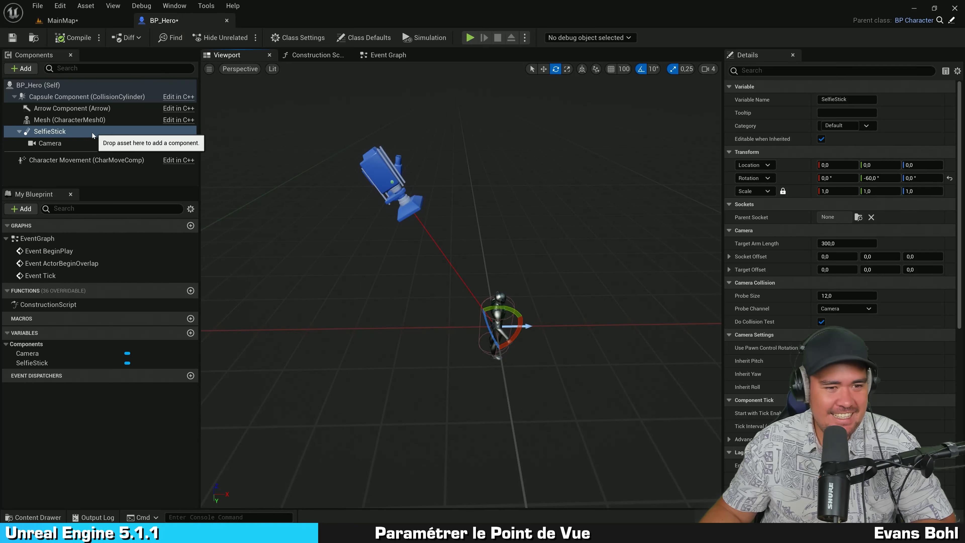
Set SelfieStick's Target Arm Length to 800 and compile BP_Hero.
{"action": "key", "text": "ctrl"}
{"action": "key", "text": "ctrl"}
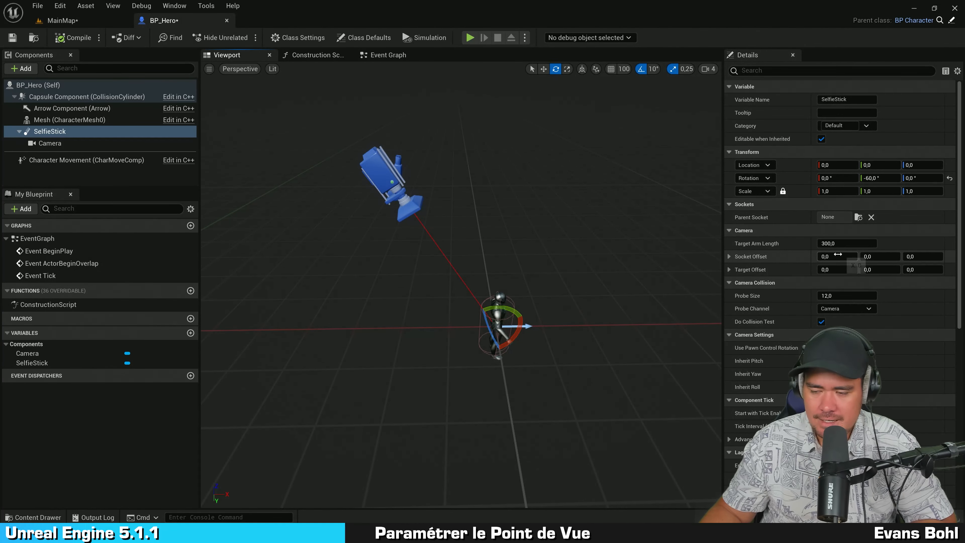
{"action": "right_click_drag", "start_coordinate": [609, 242], "coordinate": [570, 232]}
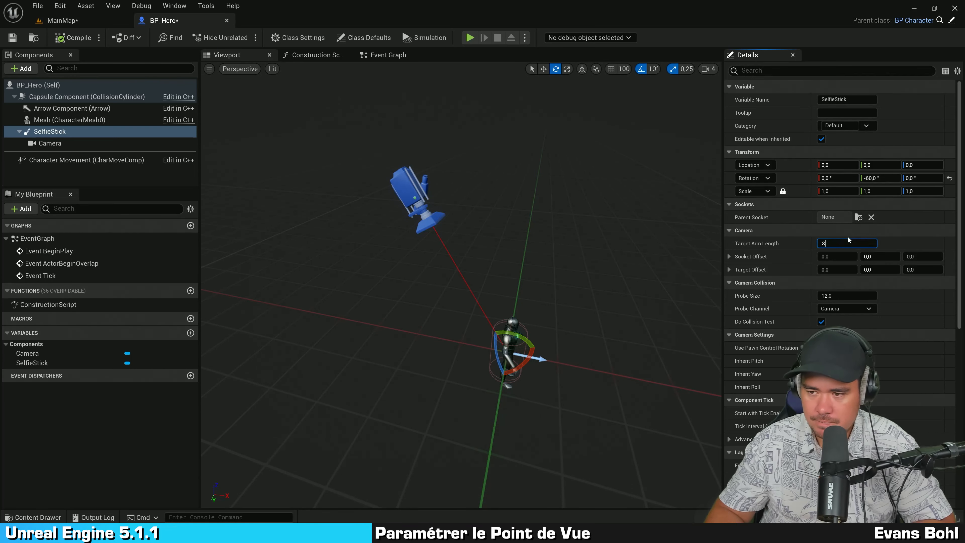
{"action": "key", "text": "Return"}
{"action": "scroll", "coordinate": [553, 215], "scroll_direction": "down", "scroll_amount": 5}
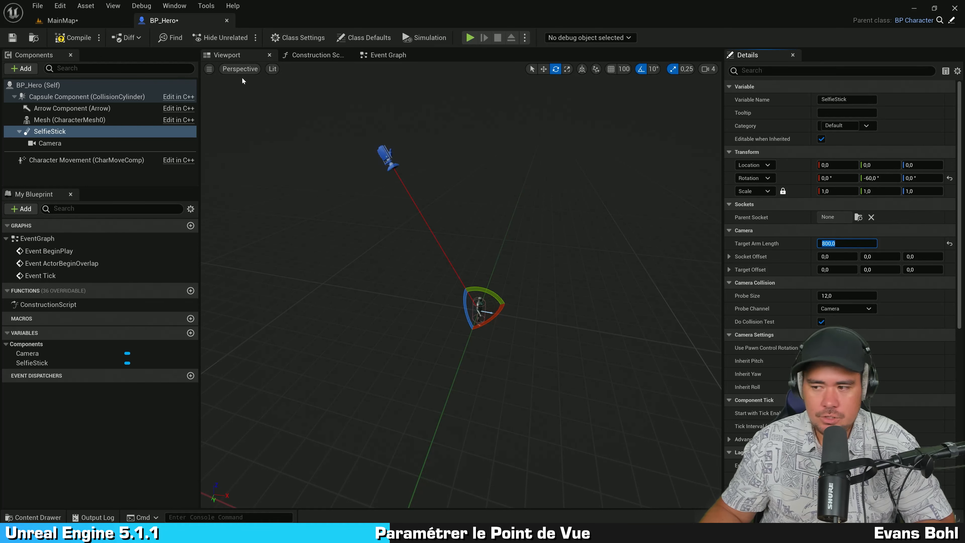
{"action": "left_click", "coordinate": [75, 42]}
Move the BP_Hero instance across the floor in MainMap to examine the camera framing, and return to the BP_Hero blueprint.
{"action": "left_click", "coordinate": [62, 20]}
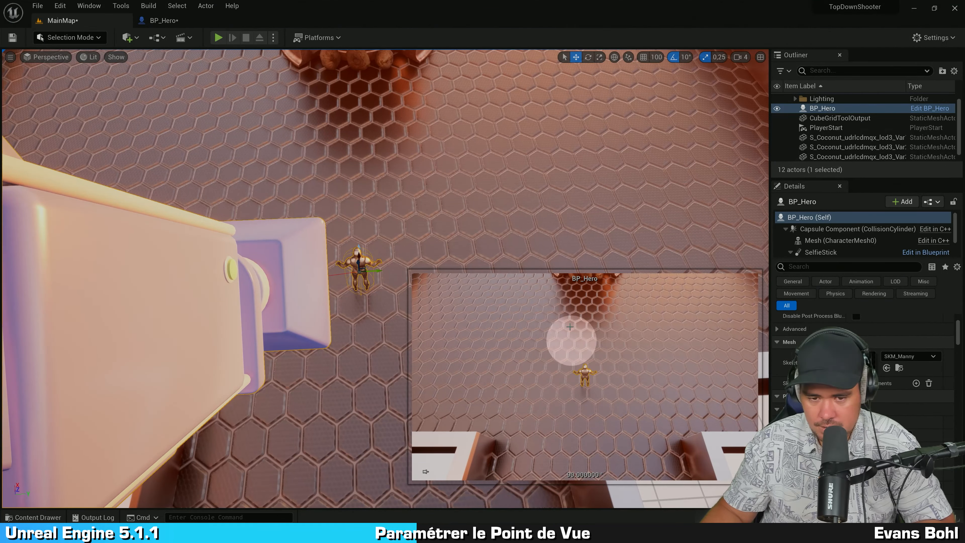
{"action": "mouse_move", "coordinate": [571, 338]}
{"action": "right_mouse_down"}
{"action": "mouse_move", "coordinate": [538, 216]}
{"action": "mouse_move", "coordinate": [328, 136]}
{"action": "mouse_move", "coordinate": [297, 110]}
{"action": "mouse_move", "coordinate": [300, 194]}
{"action": "right_mouse_up"}
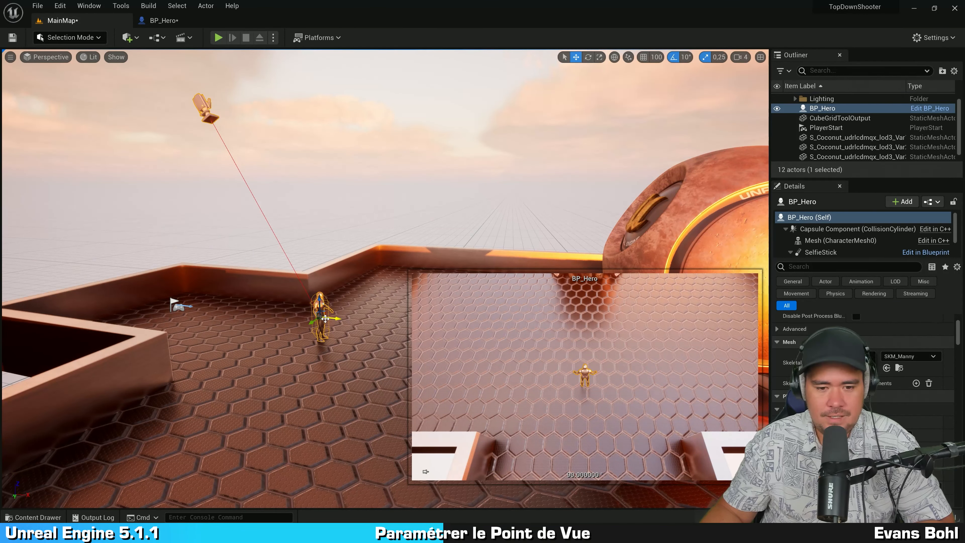
{"action": "left_click_drag", "start_coordinate": [322, 320], "coordinate": [300, 391]}
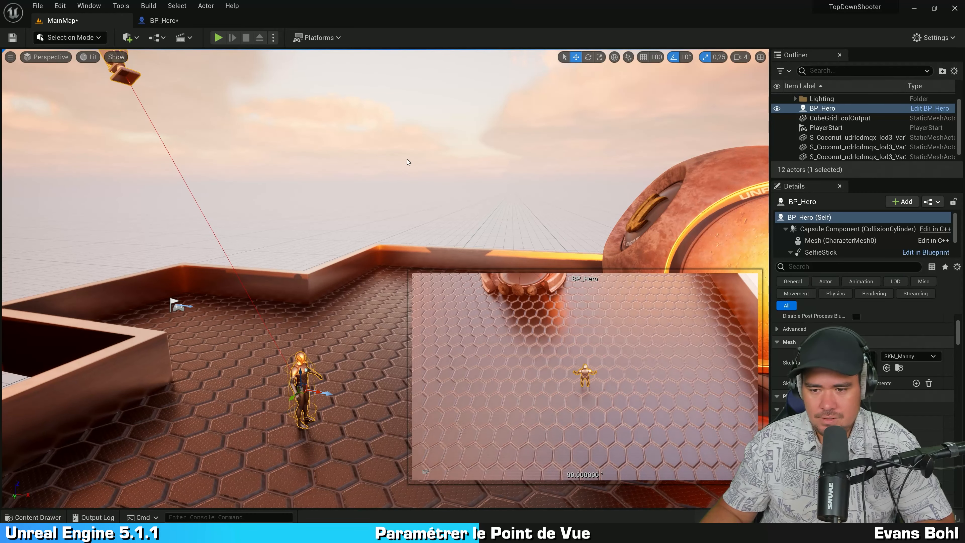
{"action": "right_click_drag", "start_coordinate": [234, 177], "coordinate": [412, 215]}
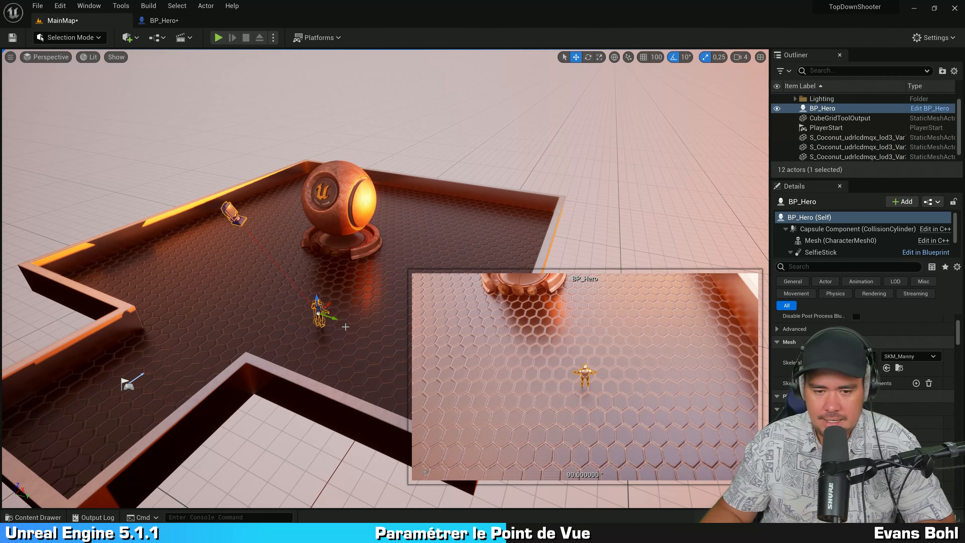
{"action": "right_click_drag", "start_coordinate": [345, 327], "coordinate": [3, 364]}
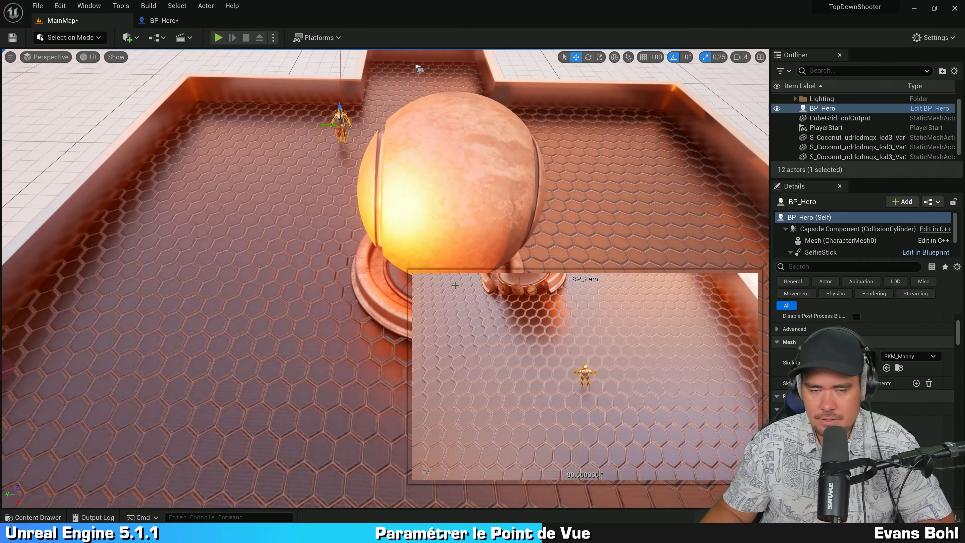
{"action": "right_click_drag", "start_coordinate": [265, 190], "coordinate": [643, 256]}
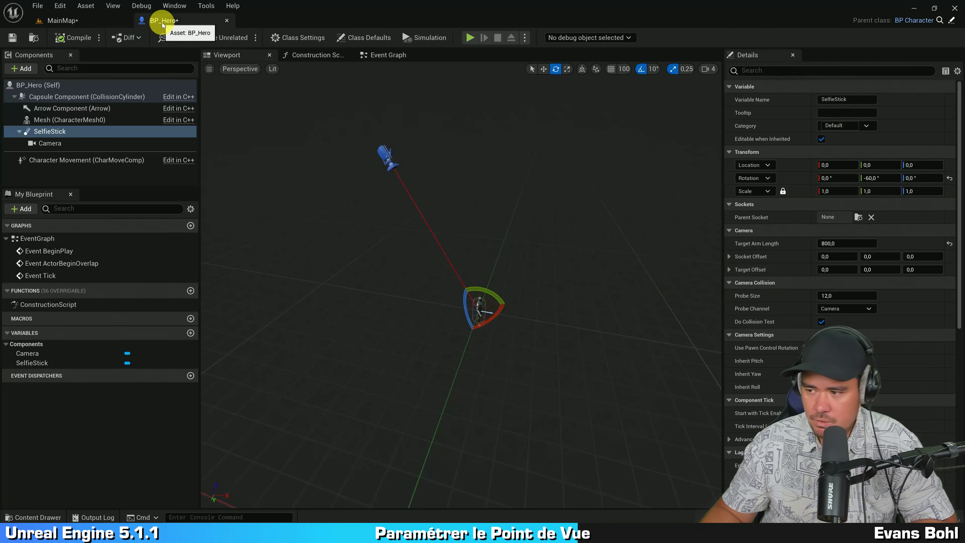
{"action": "left_click", "coordinate": [162, 22]}
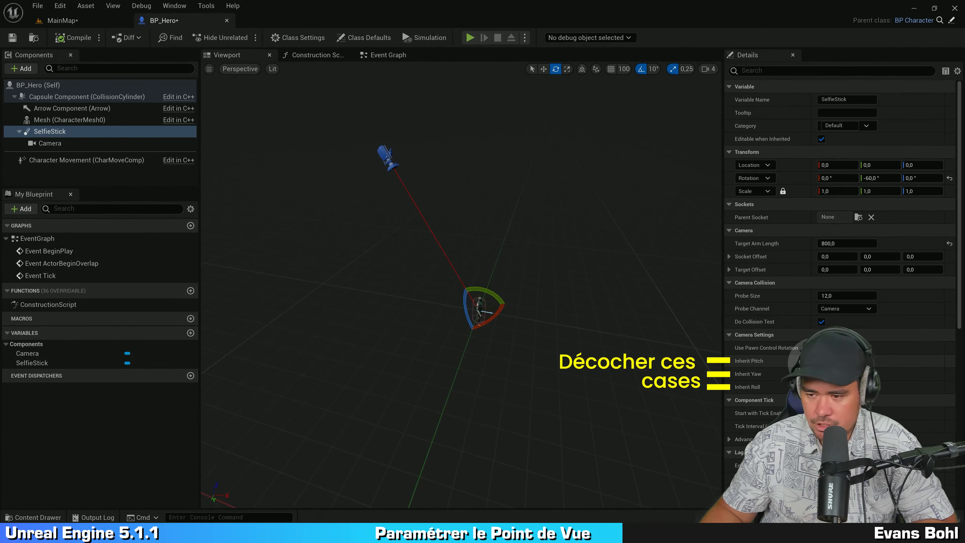
Disable Inherit Pitch, Inherit Yaw and Inherit Roll in SelfieStick's camera settings.
{"action": "left_click", "coordinate": [821, 361]}
{"action": "left_click", "coordinate": [757, 376]}
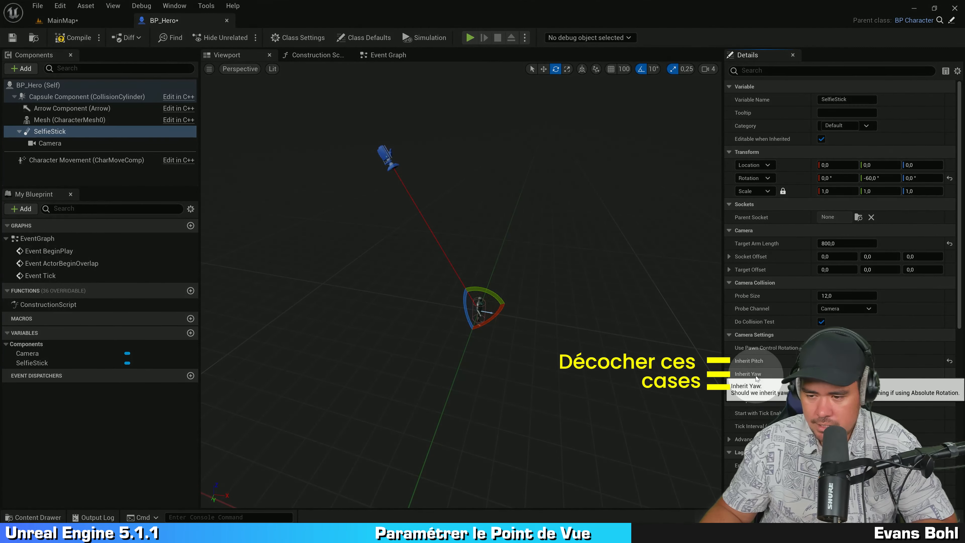
{"action": "left_click", "coordinate": [821, 374]}
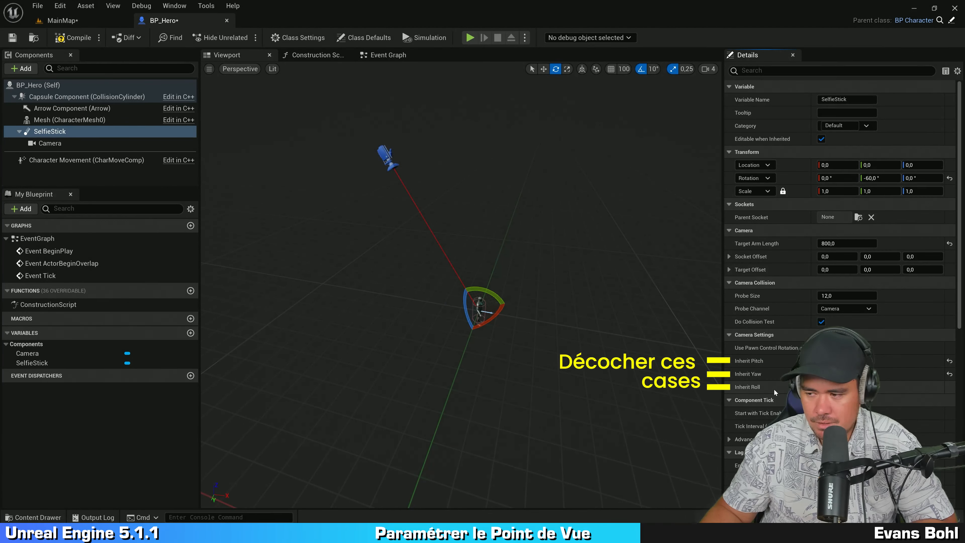
{"action": "left_click", "coordinate": [822, 386]}
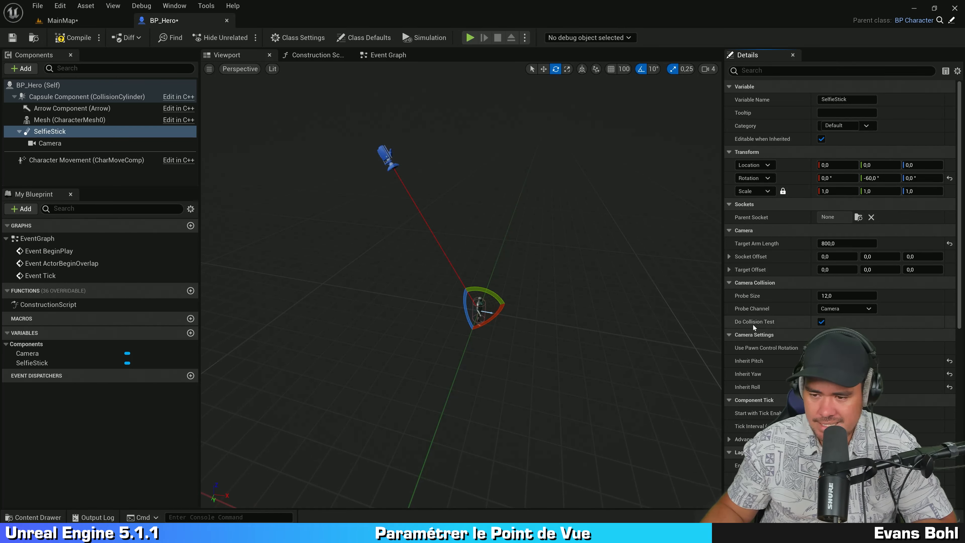
Turn off Do Collision Test for SelfieStick and save BP_Hero.
{"action": "mouse_move", "coordinate": [753, 324]}
{"action": "key", "text": "ctrl"}
{"action": "key", "text": "ctrl"}
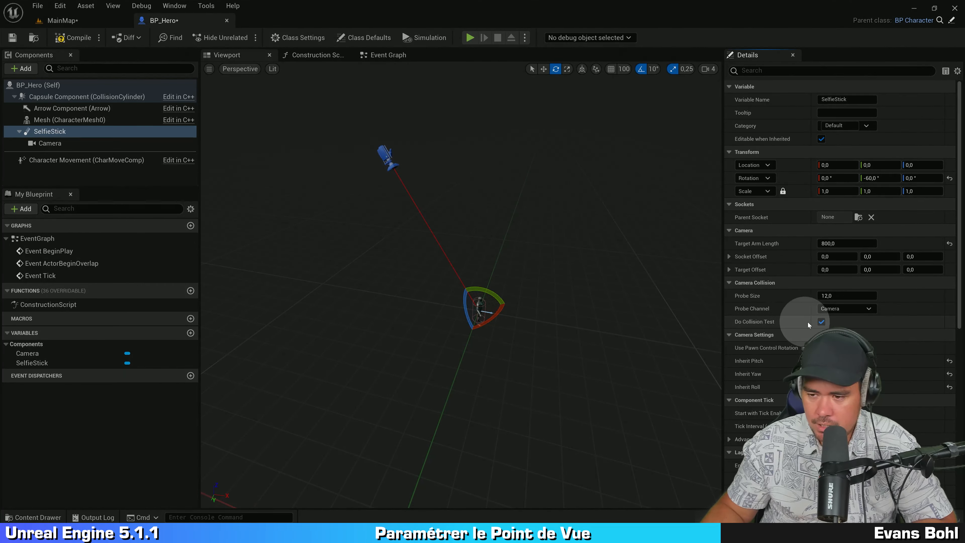
{"action": "left_click", "coordinate": [821, 321]}
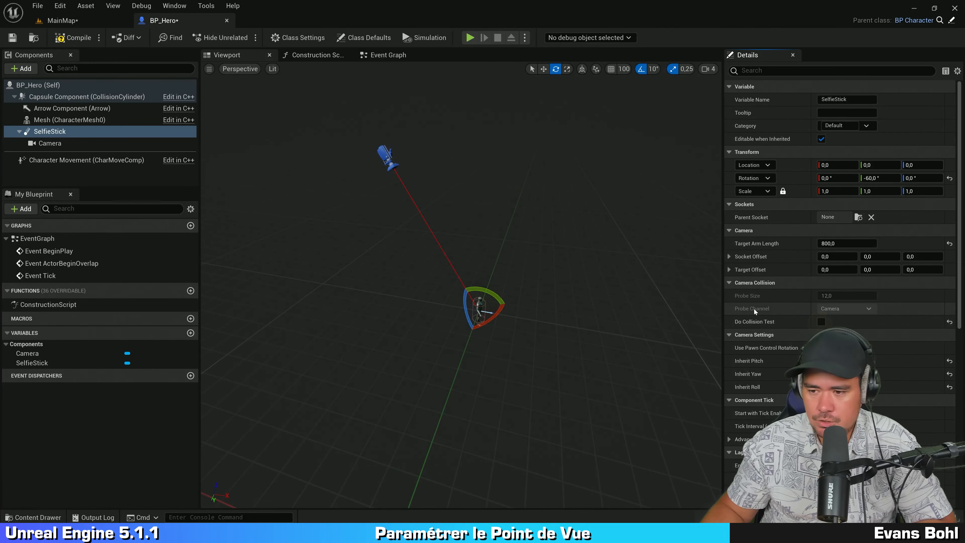
{"action": "key", "text": "ctrl+s"}
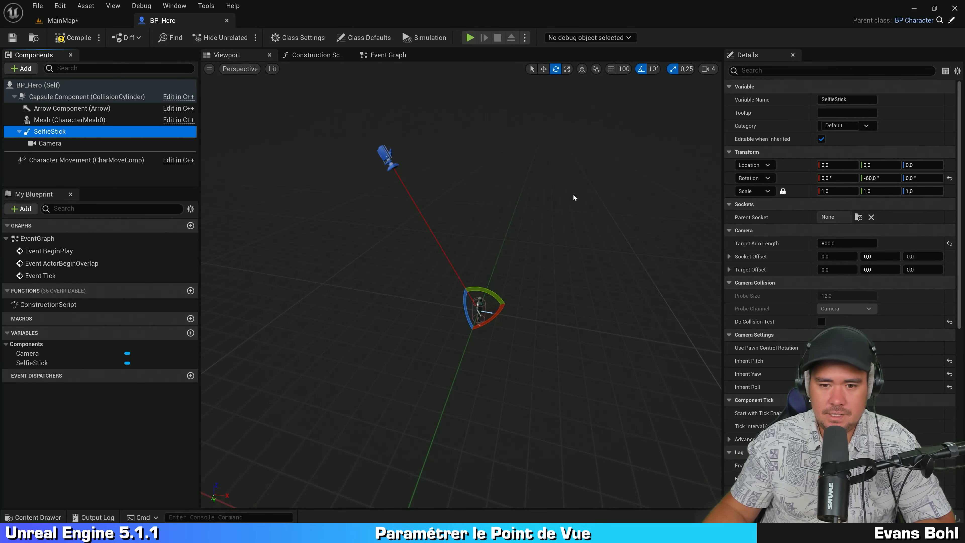
Examine the spring arm and camera in the BP_Hero blueprint's viewport, and compile and save the blueprint.
{"action": "left_click_drag", "start_coordinate": [573, 171], "coordinate": [573, 171]}
{"action": "right_click_drag", "start_coordinate": [574, 172], "coordinate": [573, 172]}
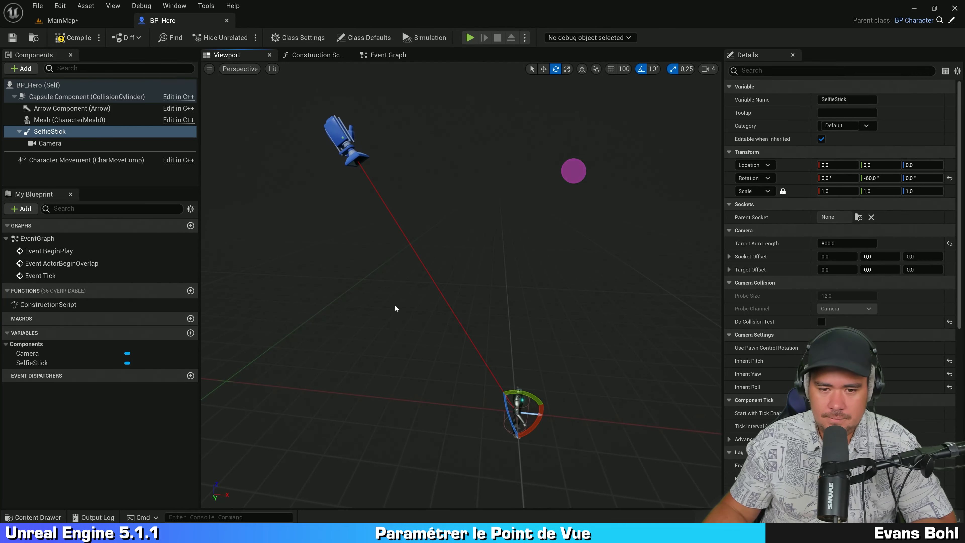
{"action": "key", "text": "ctrl"}
{"action": "key", "text": "ctrl"}
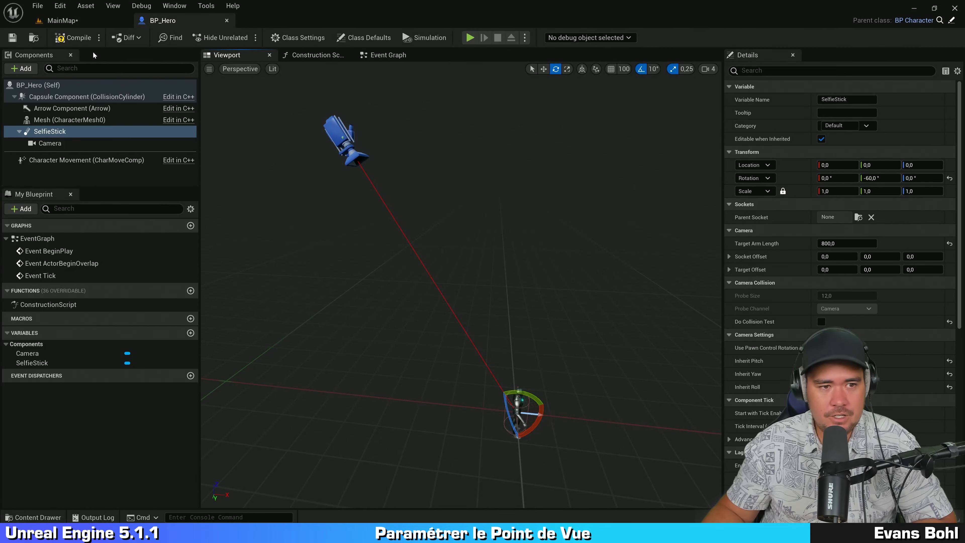
{"action": "left_click", "coordinate": [72, 38]}
{"action": "left_click", "coordinate": [12, 37]}
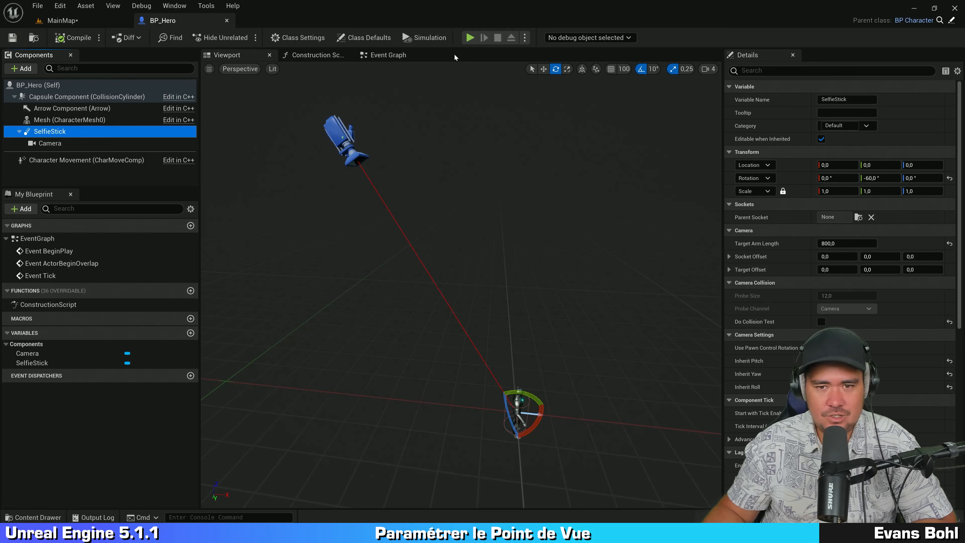
Play-test from the BP_Hero blueprint and from MainMap to check the hero's top-down camera, stopping each session.
{"action": "left_click", "coordinate": [470, 38]}
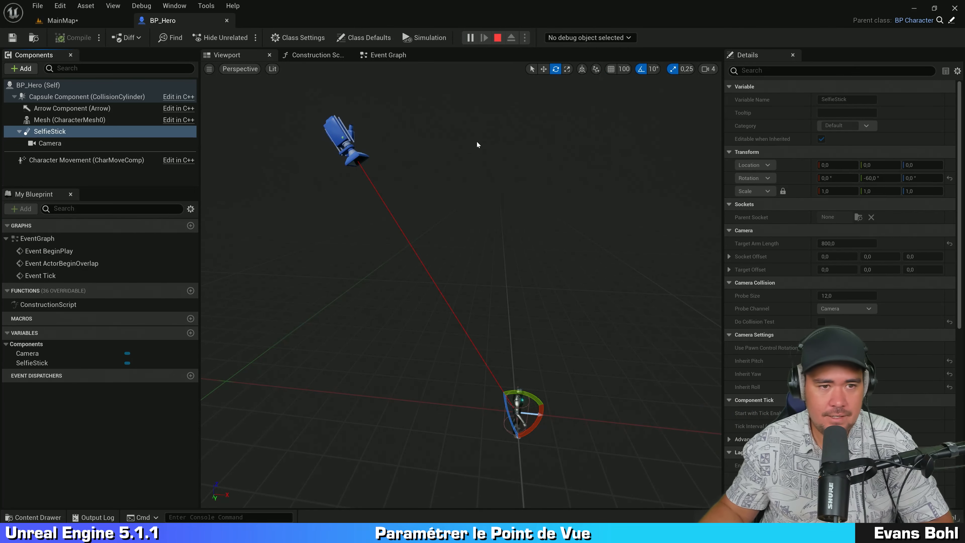
{"action": "left_click", "coordinate": [498, 37]}
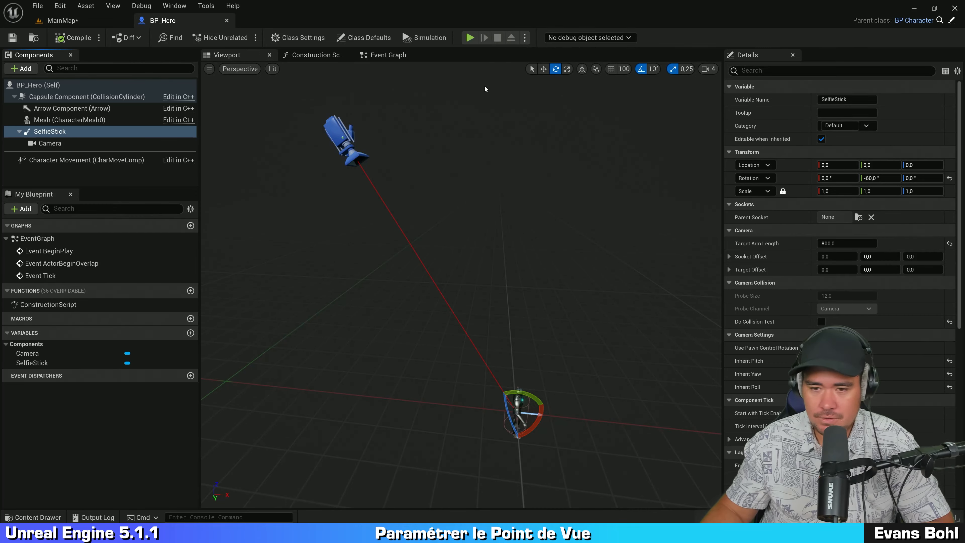
{"action": "left_click", "coordinate": [88, 20]}
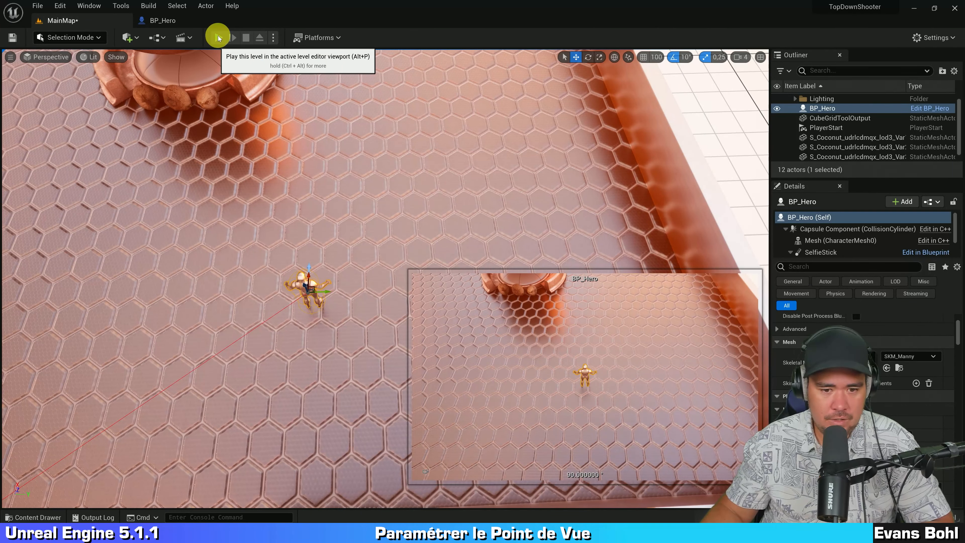
{"action": "left_click", "coordinate": [217, 37]}
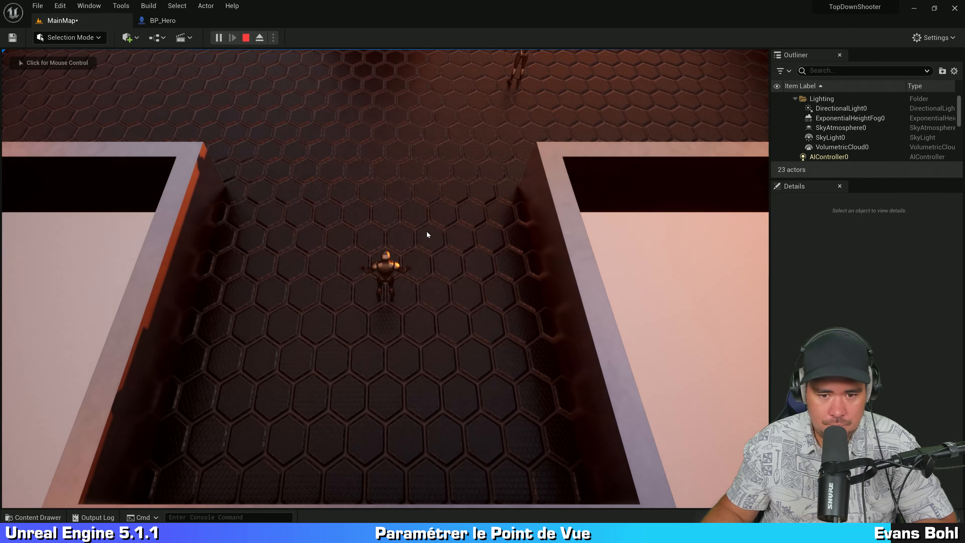
{"action": "key", "text": "ctrl"}
{"action": "key", "text": "ctrl"}
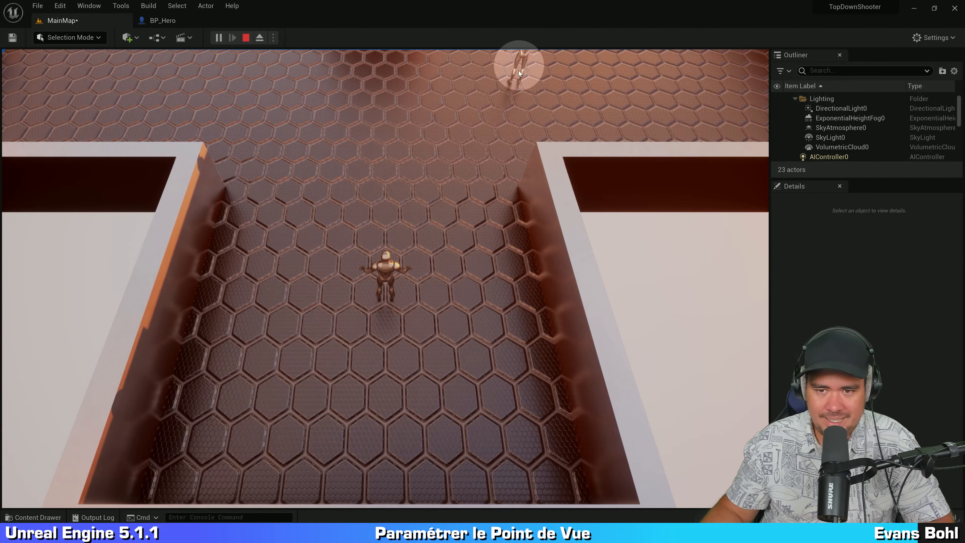
{"action": "key", "text": "Escape"}
Delete the manually placed BP_Hero instance from the MainMap floor and play the level again.
{"action": "right_click_drag", "start_coordinate": [503, 206], "coordinate": [423, 114]}
{"action": "key", "text": "d"}
{"action": "left_click", "coordinate": [399, 272]}
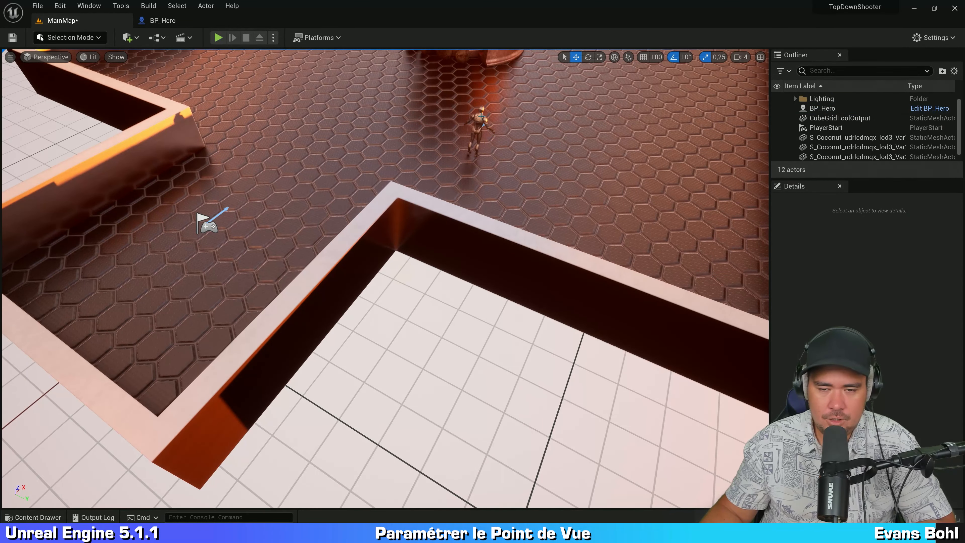
{"action": "left_click", "coordinate": [480, 125]}
{"action": "key", "text": "Delete"}
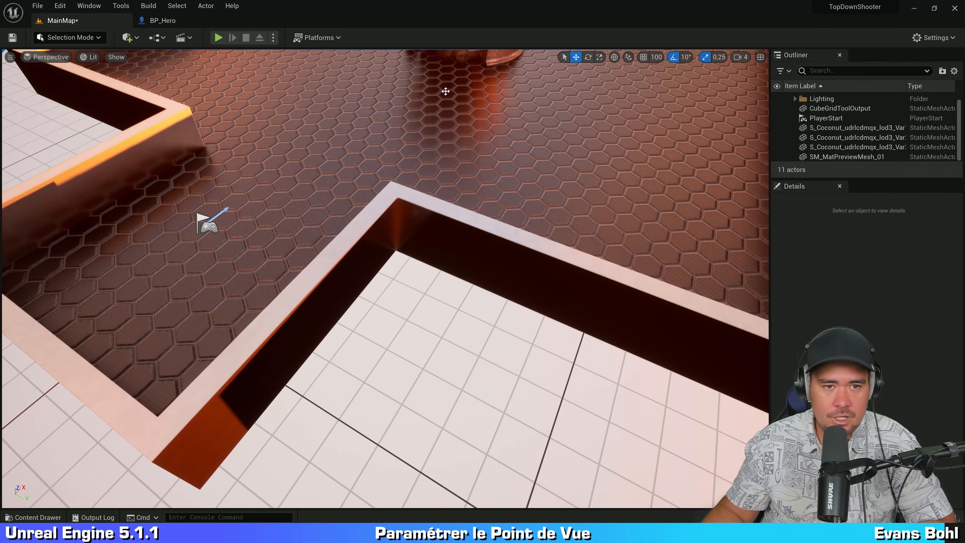
{"action": "left_click", "coordinate": [215, 38]}
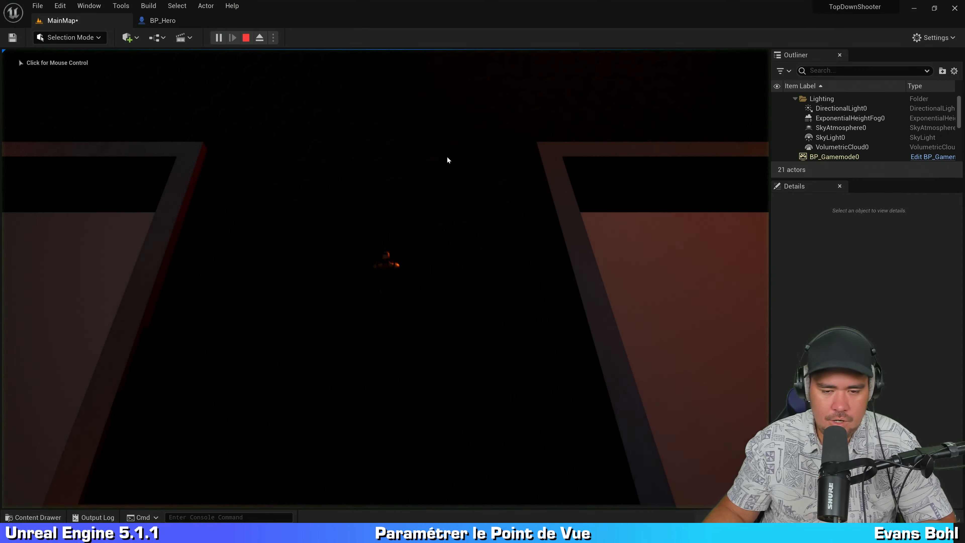